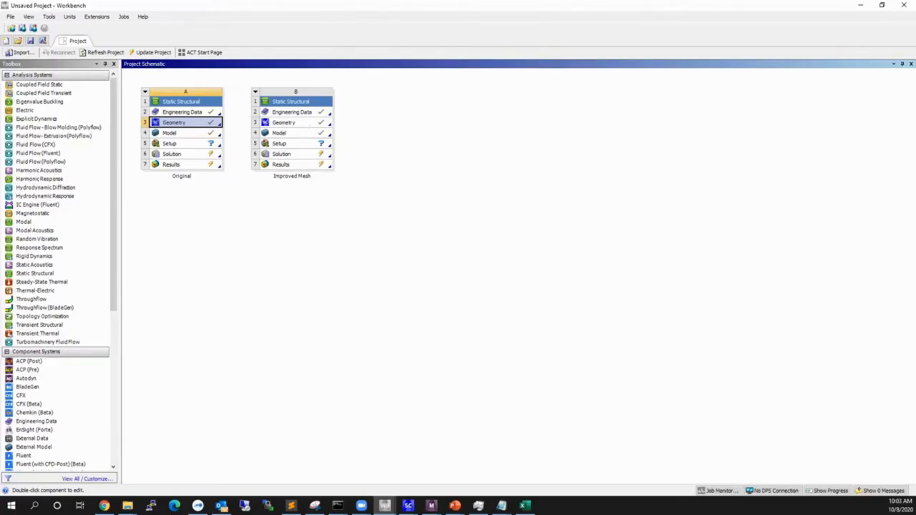
Switch to SpaceClaim and examine the flanged elbow's overall geometry, including the bend, pipe collars and both flanges.
mouse_move(409, 504)
click(358, 468)
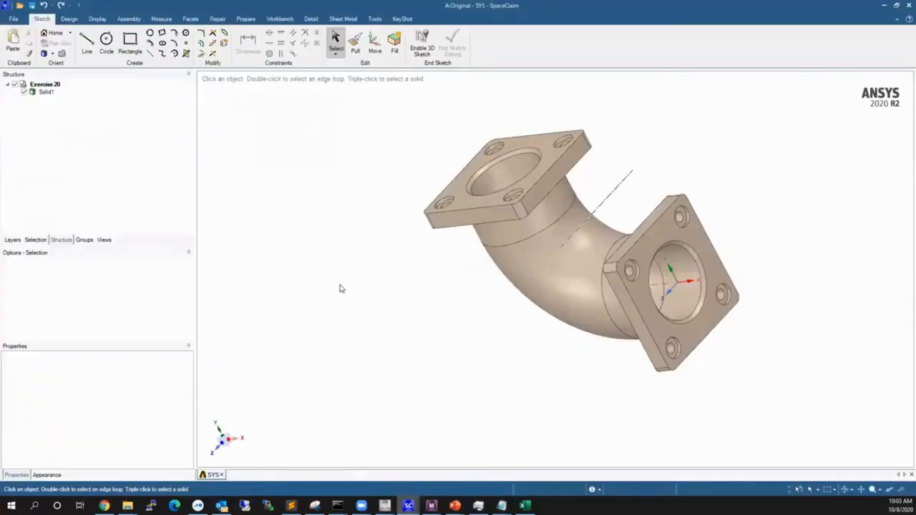
middle_drag(582, 272, 617, 240)
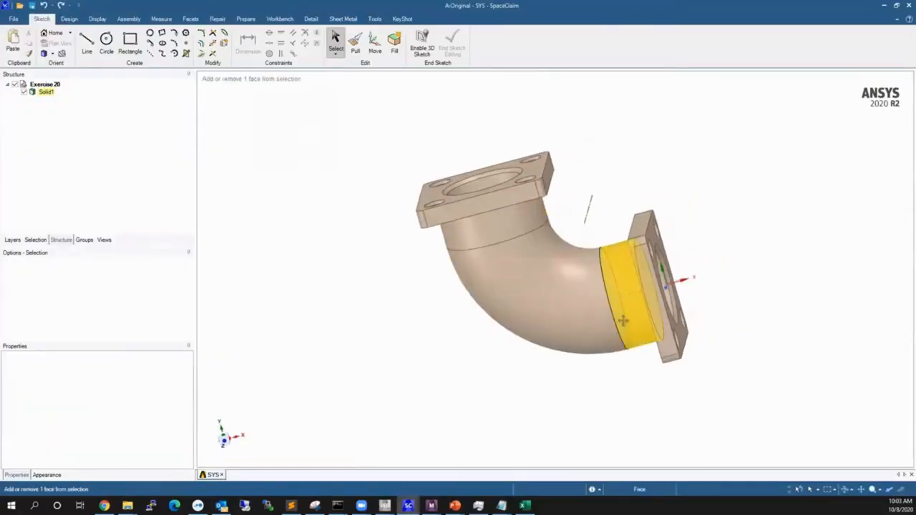
ctrl+middle_drag(624, 321, 538, 256)
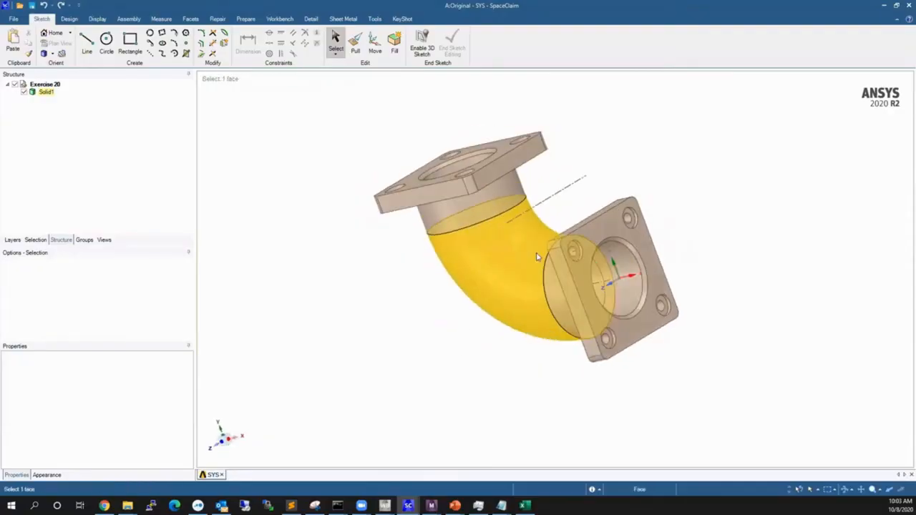
click(487, 231)
middle_drag(487, 231, 514, 339)
click(513, 338)
scroll(504, 375, up, 2)
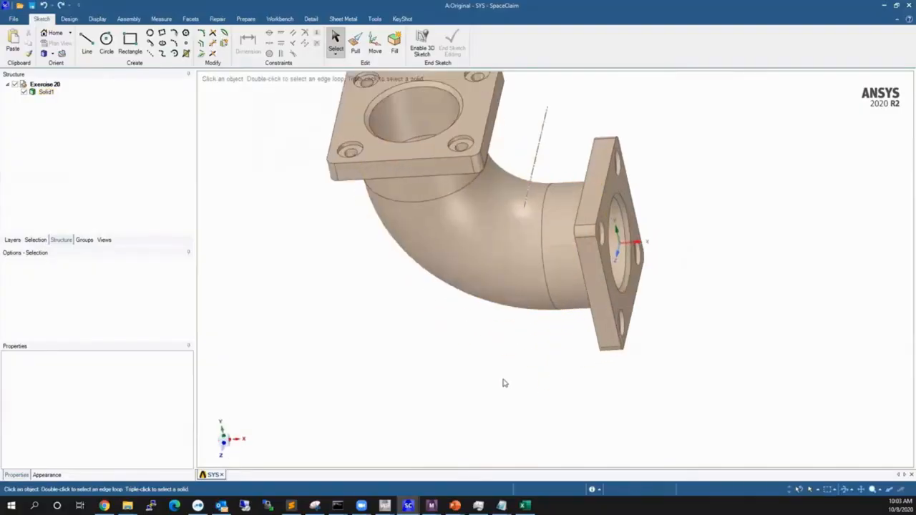
scroll(503, 377, down, 3)
double_click(434, 181)
click(494, 305)
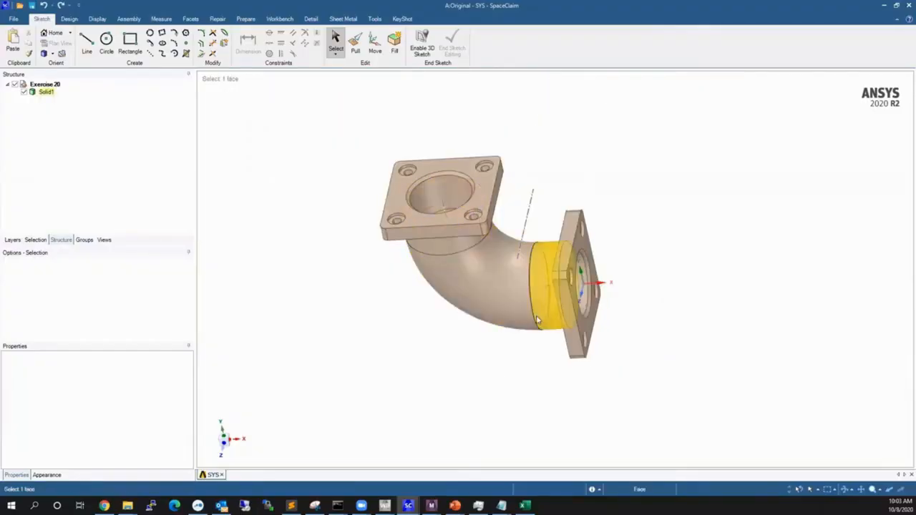
Inspect the counterbored bolt holes and rounded corners of the elbow's upper flange up close.
click(412, 208)
click(412, 208)
scroll(412, 204, up, 4)
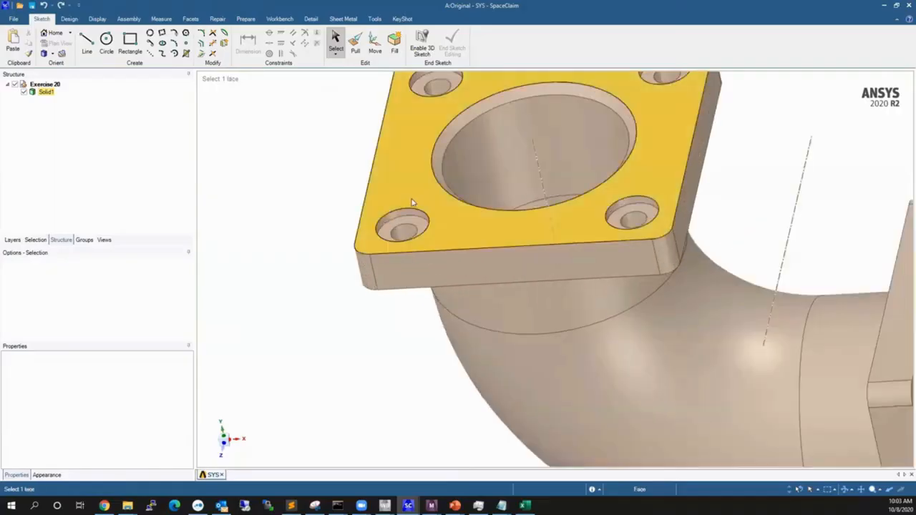
click(405, 218)
scroll(390, 236, up, 4)
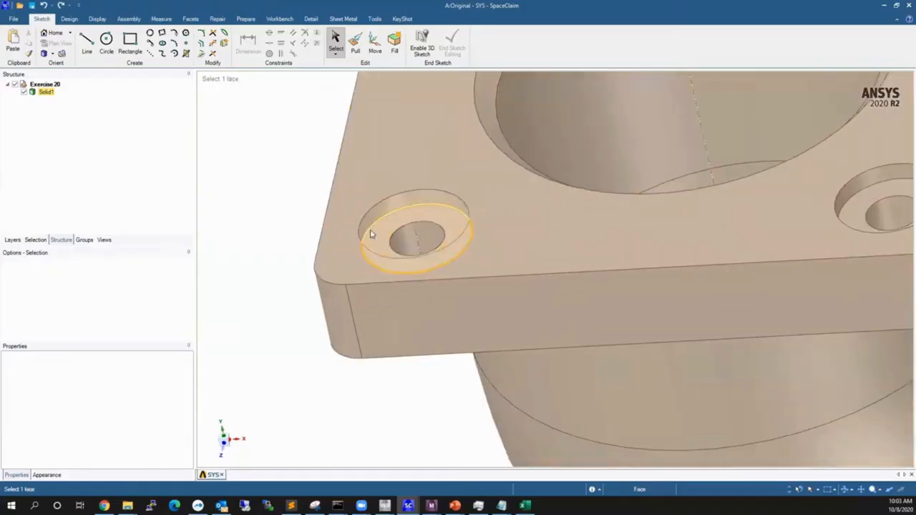
mouse_move(384, 240)
middle_down()
mouse_move(403, 197)
mouse_move(353, 260)
mouse_move(368, 233)
mouse_move(369, 247)
middle_up()
scroll(370, 247, down, 2)
click(409, 231)
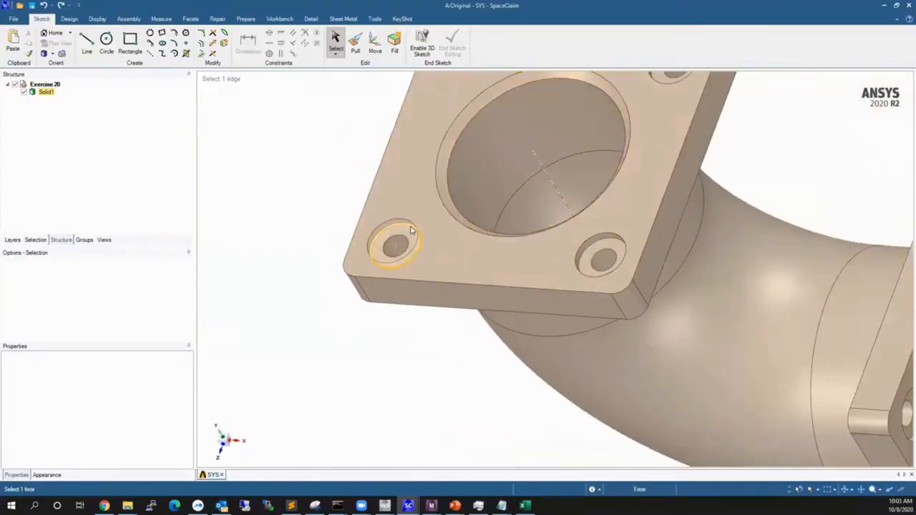
scroll(412, 230, up, 3)
scroll(412, 229, down, 6)
middle_drag(463, 231, 513, 196)
click(438, 292)
ctrl+middle_drag(438, 292, 413, 246)
click(413, 246)
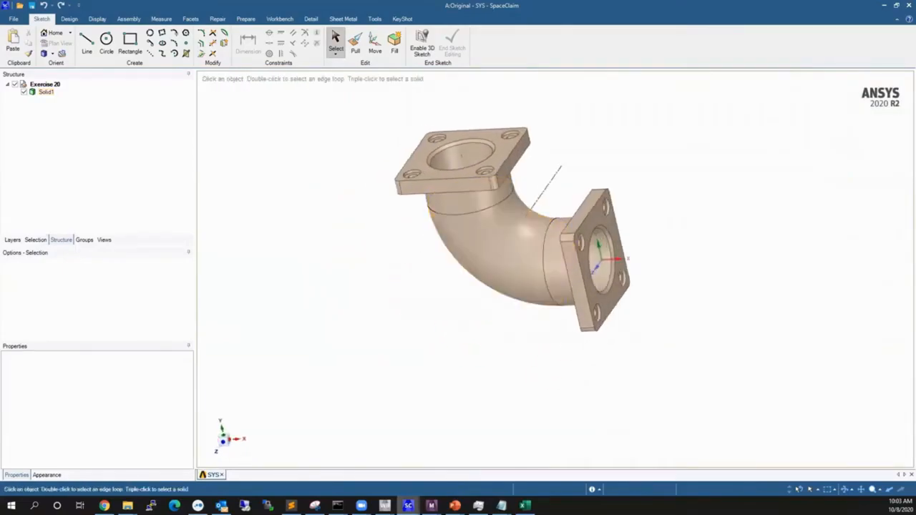
Switch back to Workbench and open the model of the Original static structural system in Mechanical.
mouse_move(385, 506)
click(315, 469)
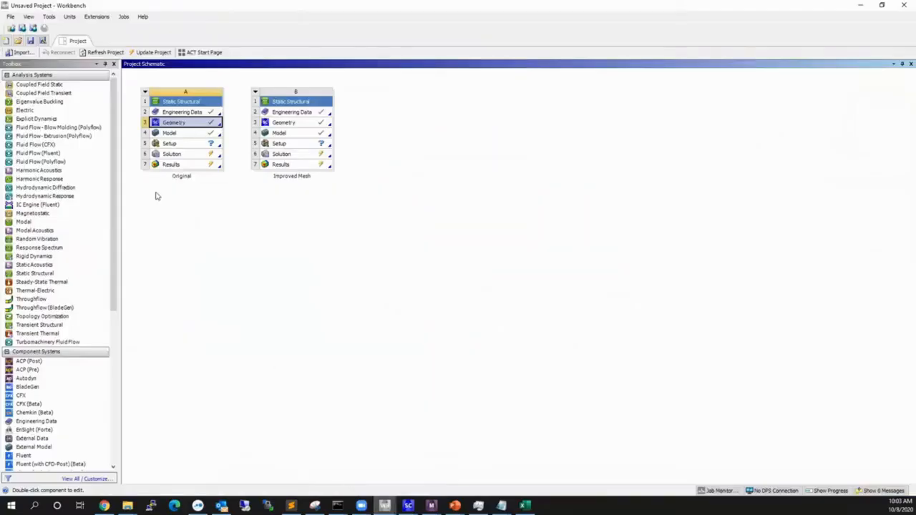
double_click(171, 133)
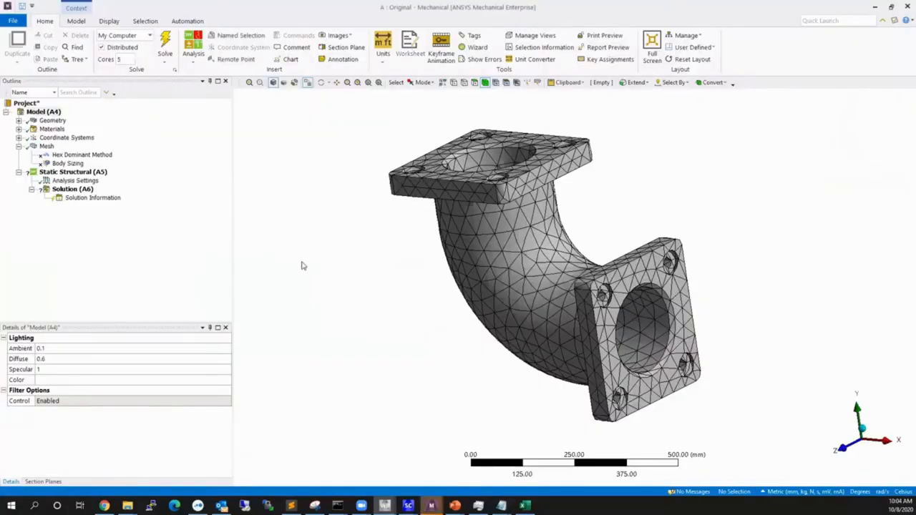
Examine the existing mesh on the elbow's bend and flanges from several angles.
scroll(496, 318, down, 1)
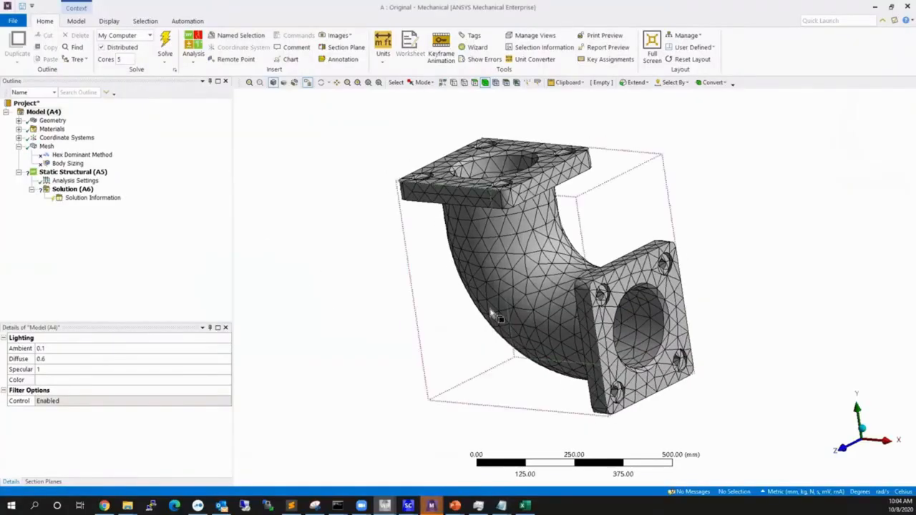
middle_drag(368, 352, 443, 347)
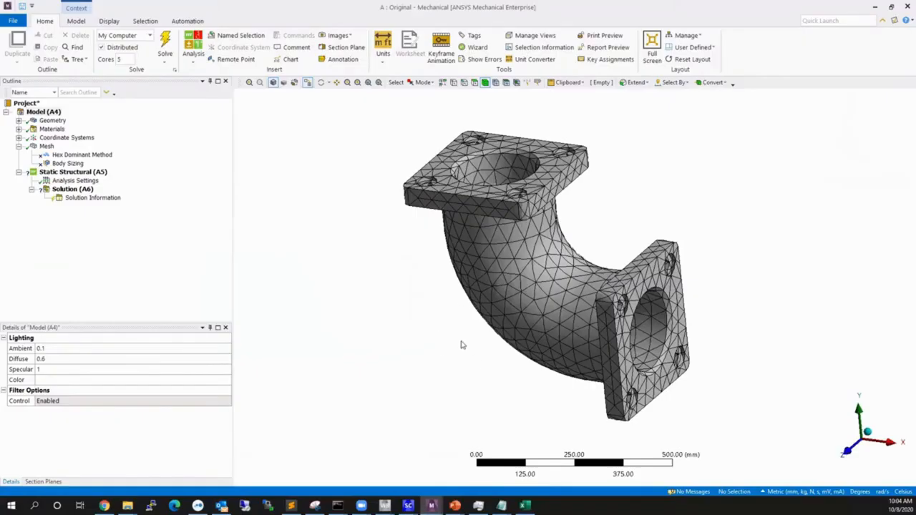
middle_drag(461, 352, 511, 352)
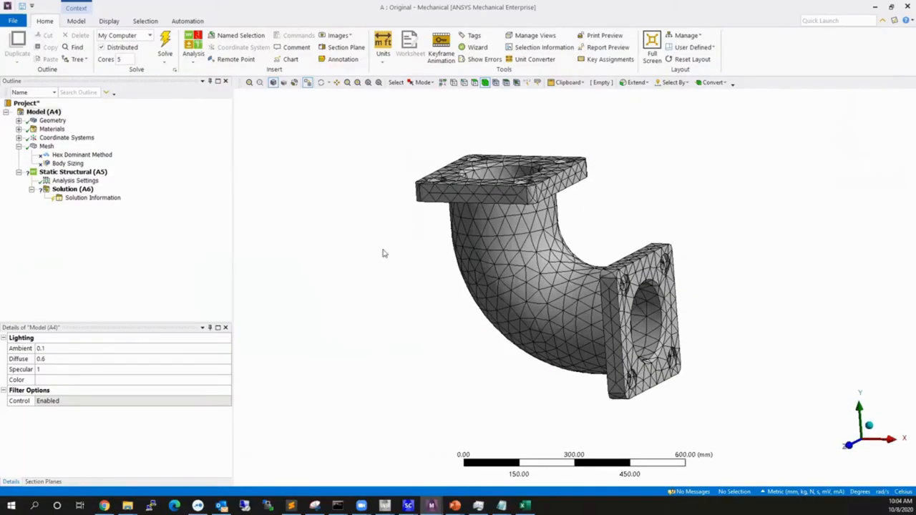
middle_drag(441, 295, 399, 316)
middle_drag(494, 255, 566, 215)
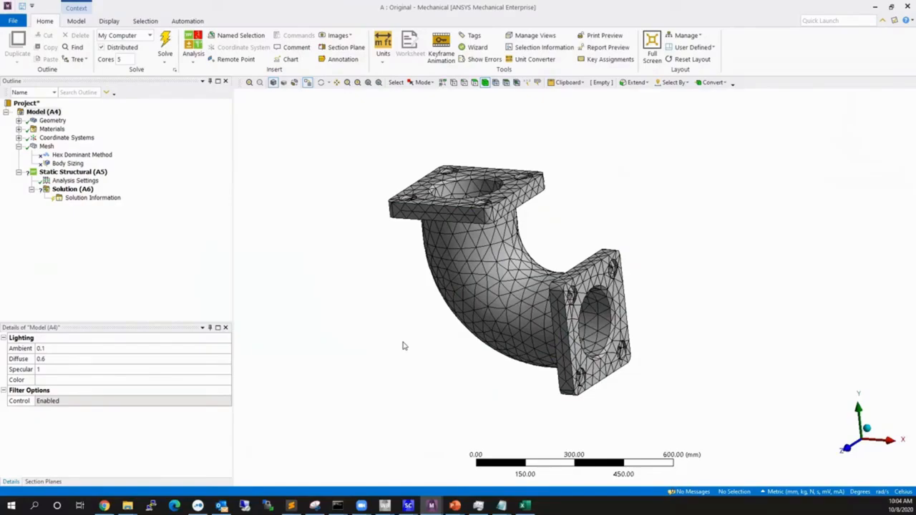
mouse_move(449, 332)
middle_down()
mouse_move(473, 331)
mouse_move(457, 326)
middle_up()
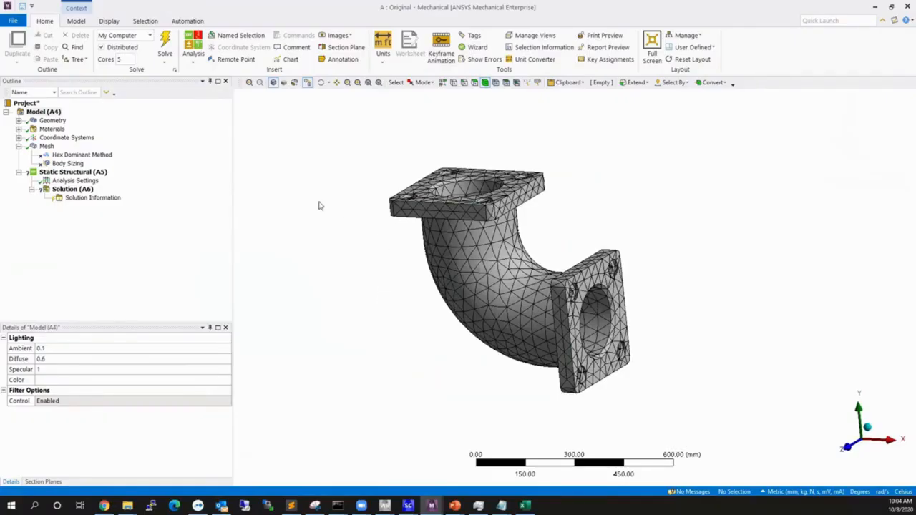
scroll(472, 374, up, 1)
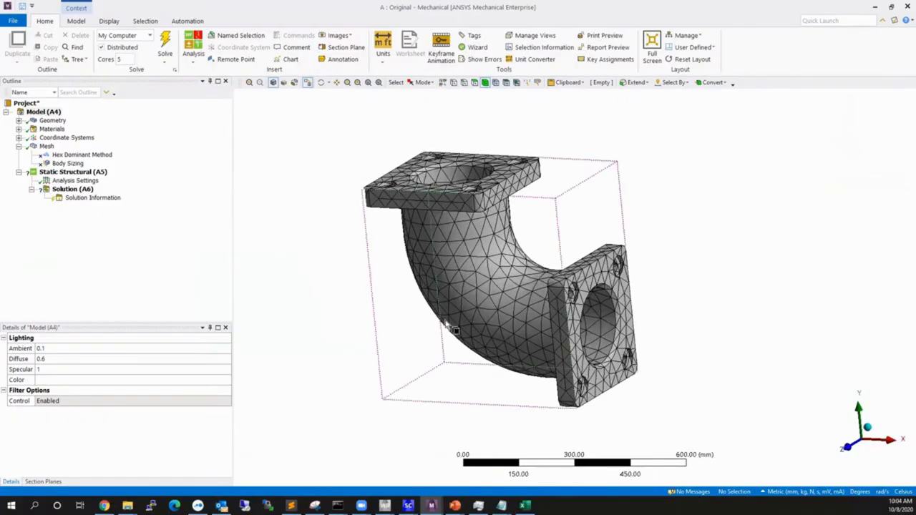
ctrl+middle_drag(456, 329, 528, 328)
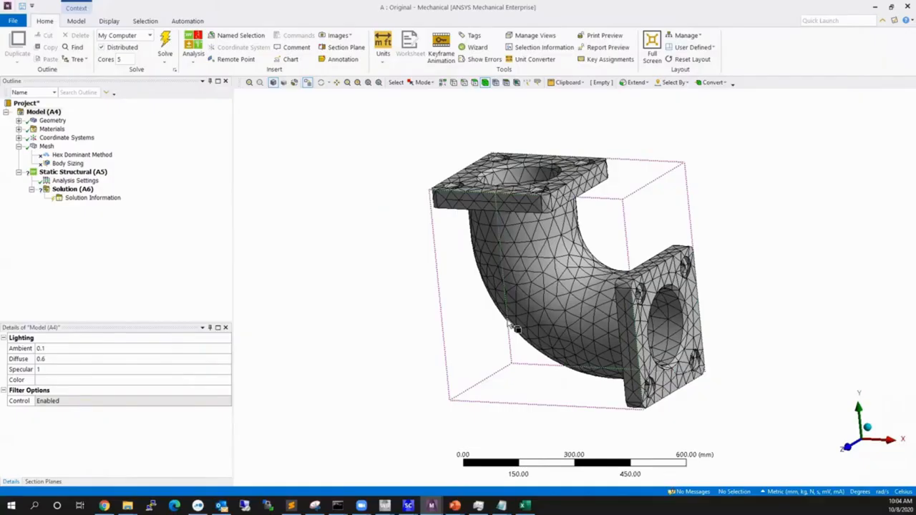
ctrl+middle_drag(579, 323, 540, 318)
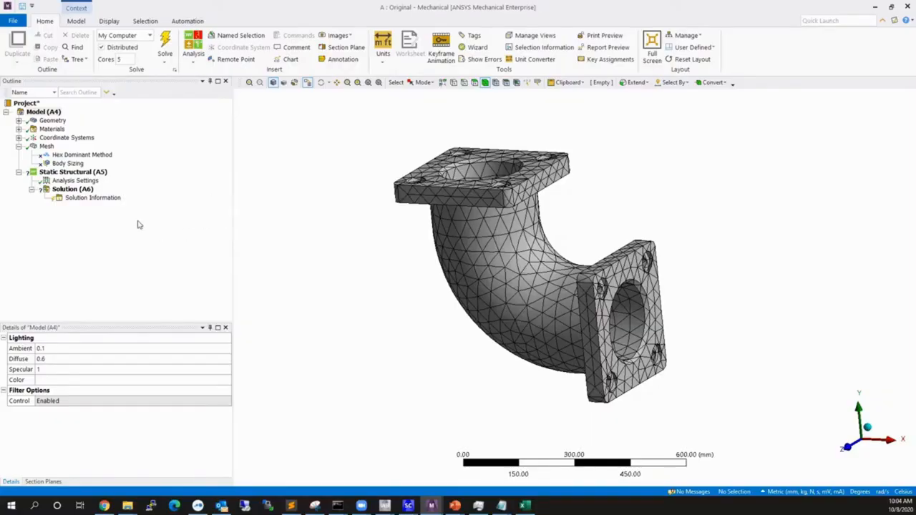
mouse_move(543, 336)
middle_down()
mouse_move(425, 320)
mouse_move(546, 343)
middle_up()
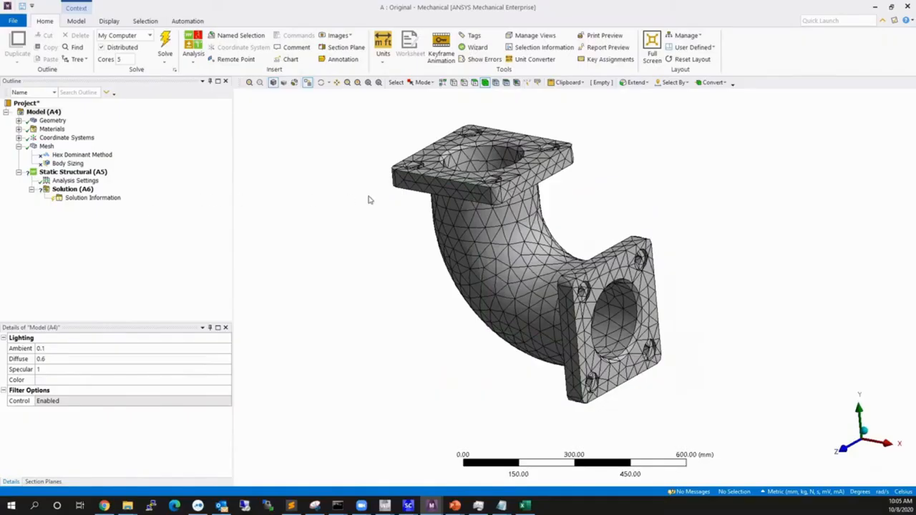
Review the suppressed Hex Dominant Method and Body Sizing settings and inspect the mesh around the upper flange's bolt holes.
click(76, 156)
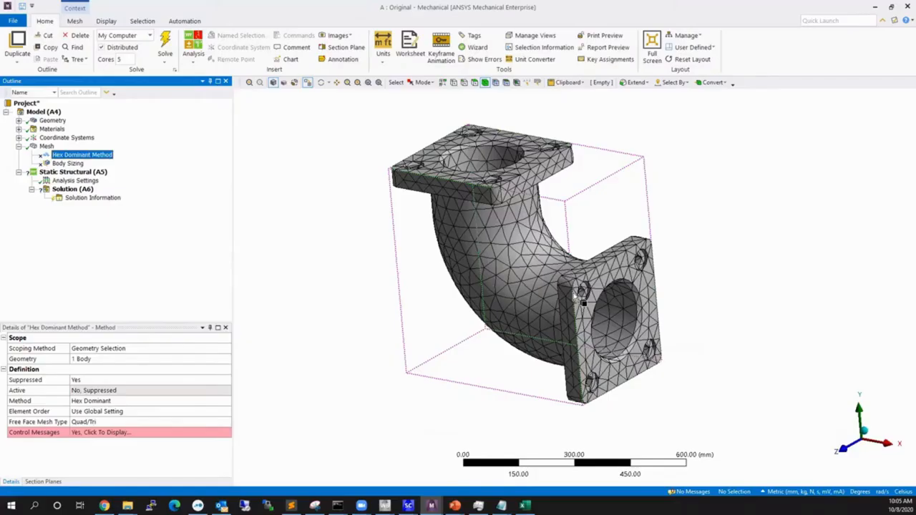
click(68, 163)
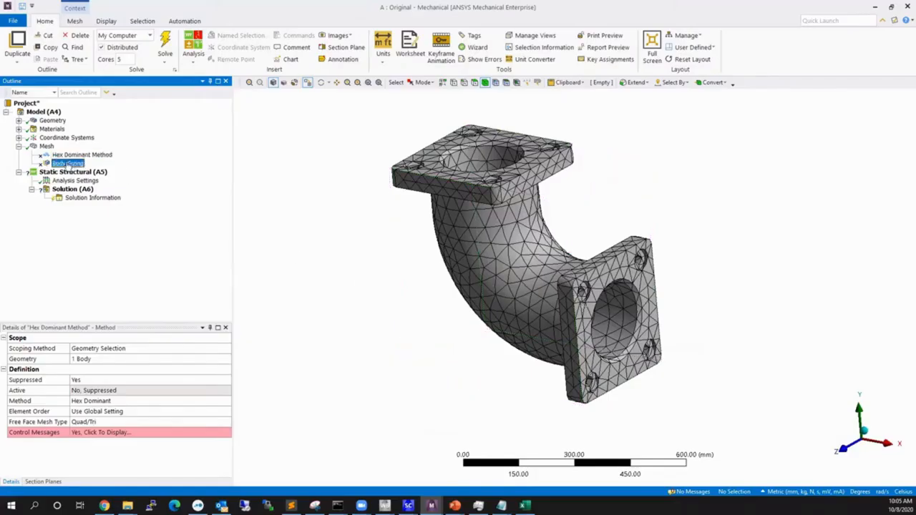
scroll(423, 221, up, 2)
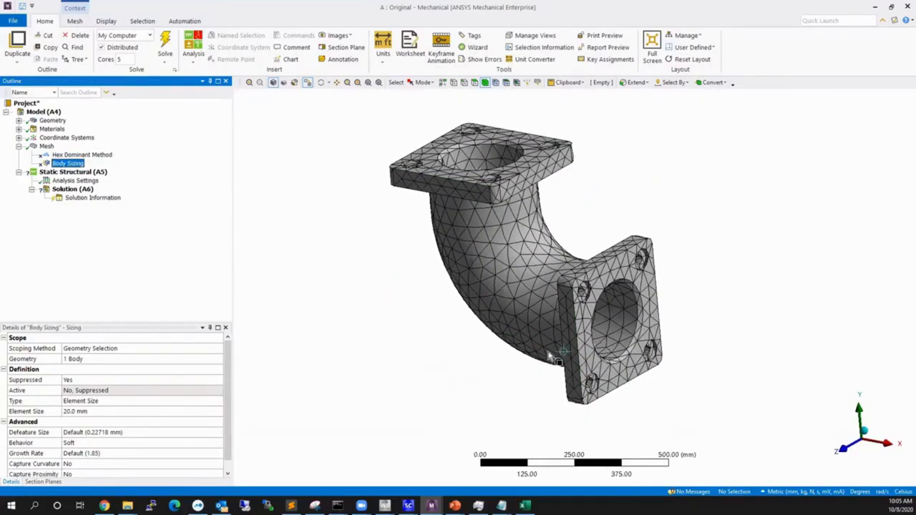
middle_drag(423, 222, 515, 189)
right_drag(515, 188, 511, 215)
middle_drag(547, 402, 570, 450)
middle_drag(566, 370, 573, 261)
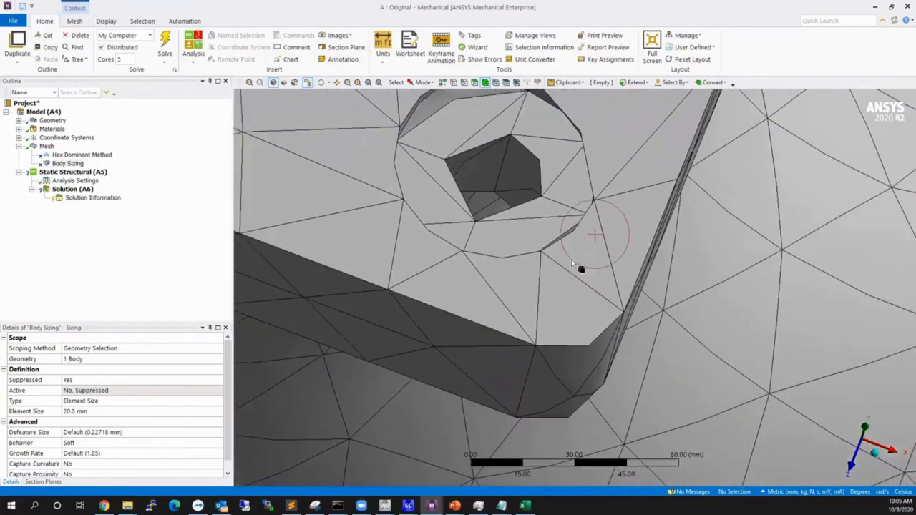
middle_drag(645, 219, 586, 253)
scroll(585, 253, down, 8)
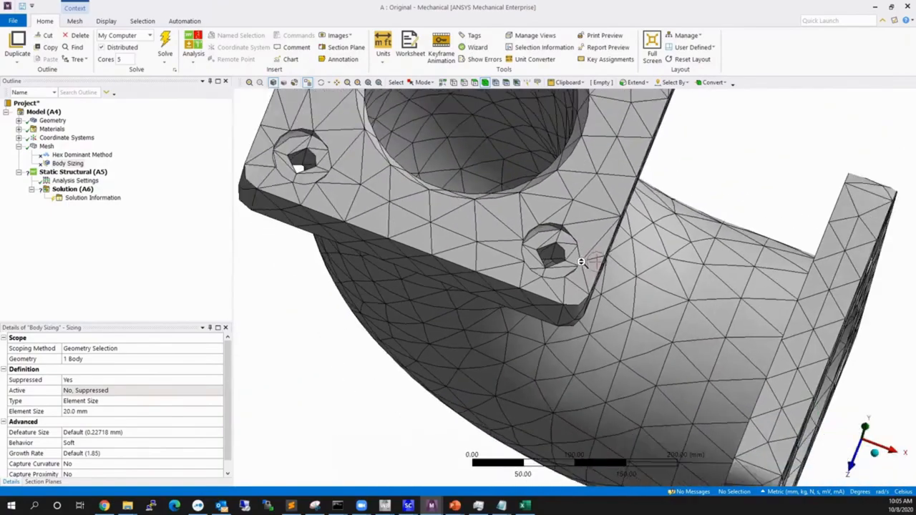
Unsuppress the Hex Dominant Method and Body Sizing mesh controls together.
click(58, 155)
ctrl+click(55, 164)
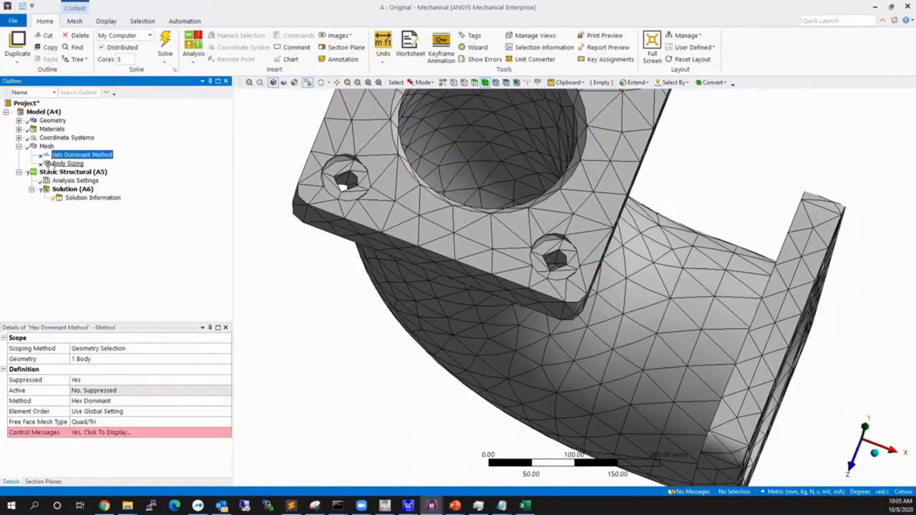
right_click(66, 155)
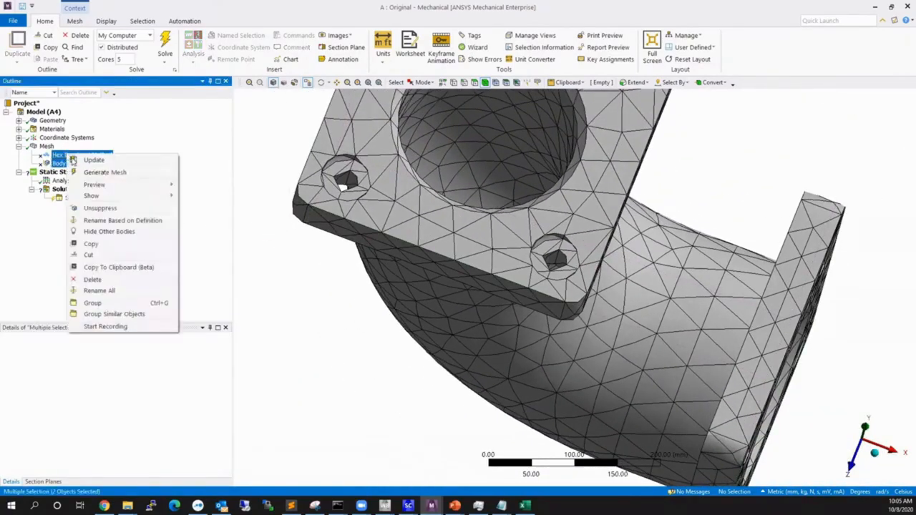
click(107, 209)
Regenerate the elbow's mesh with the active hex dominant and body sizing controls.
click(47, 146)
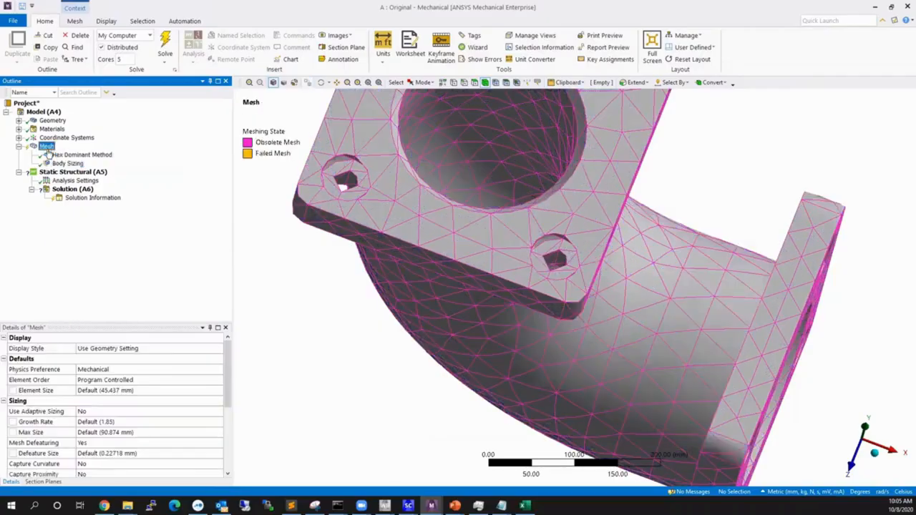
right_click(47, 147)
click(107, 180)
scroll(520, 281, down, 3)
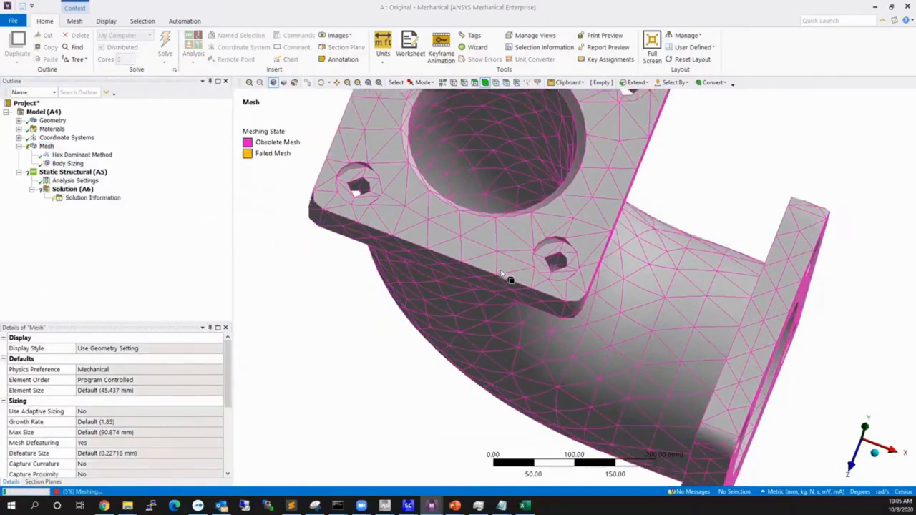
Inspect the regenerated mesh on the elbow and check its node and element statistics.
middle_drag(521, 282, 567, 246)
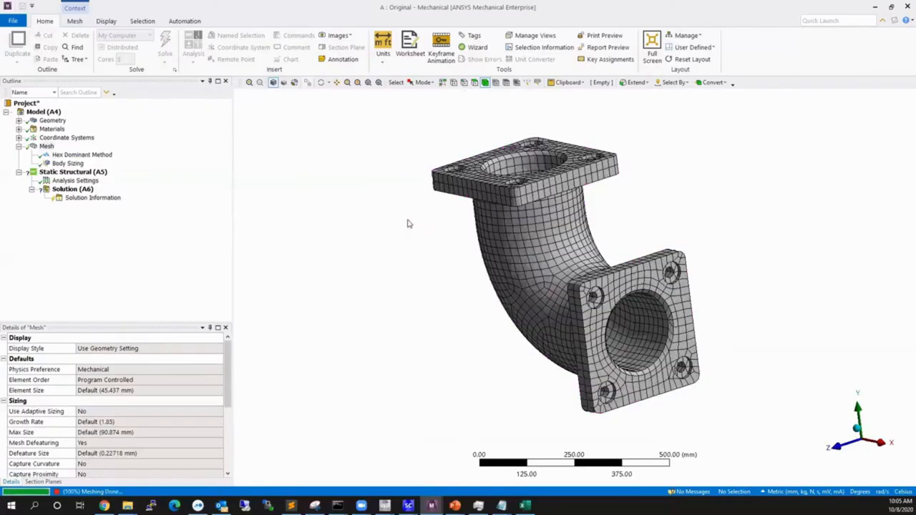
middle_drag(585, 287, 605, 281)
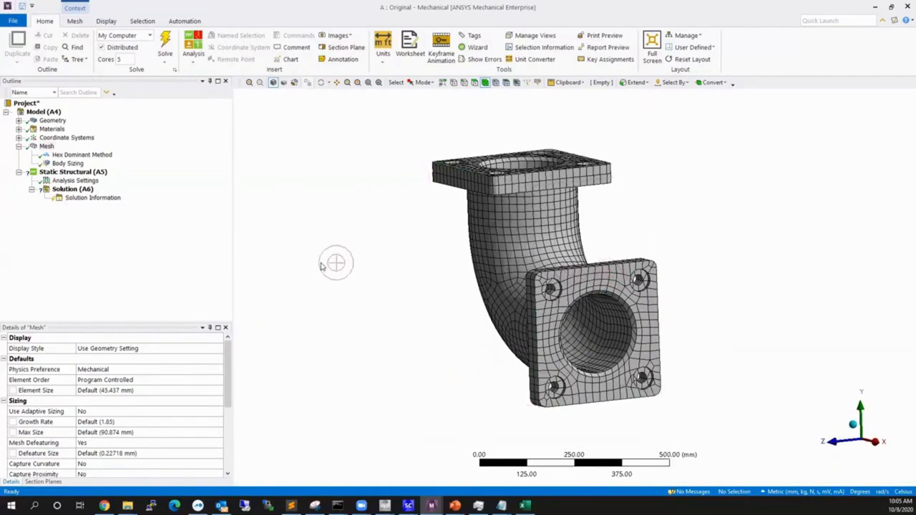
scroll(71, 402, down, 2)
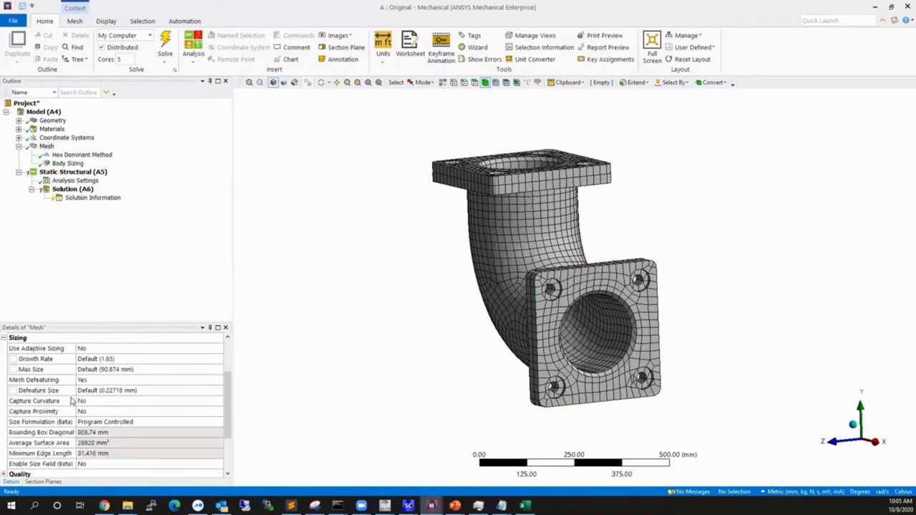
scroll(71, 402, down, 1)
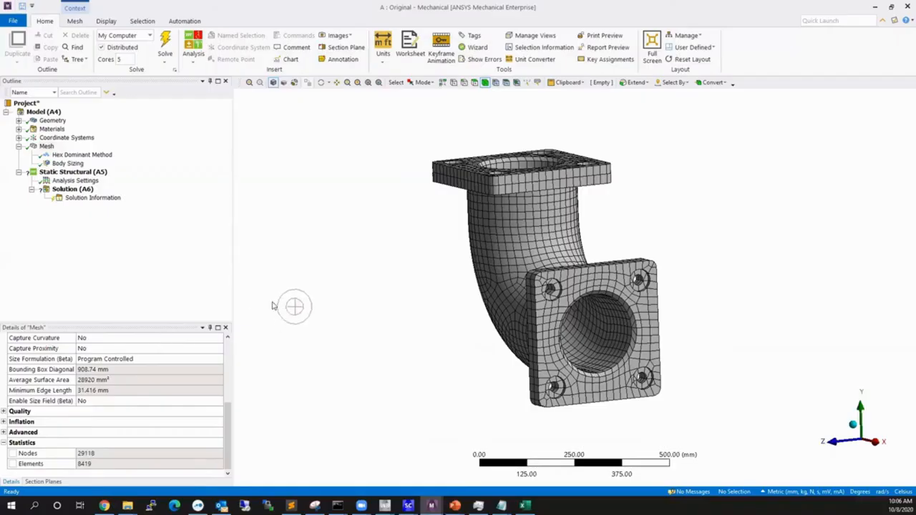
Suppress the Hex Dominant Method and Body Sizing mesh controls together.
click(59, 156)
ctrl+click(61, 164)
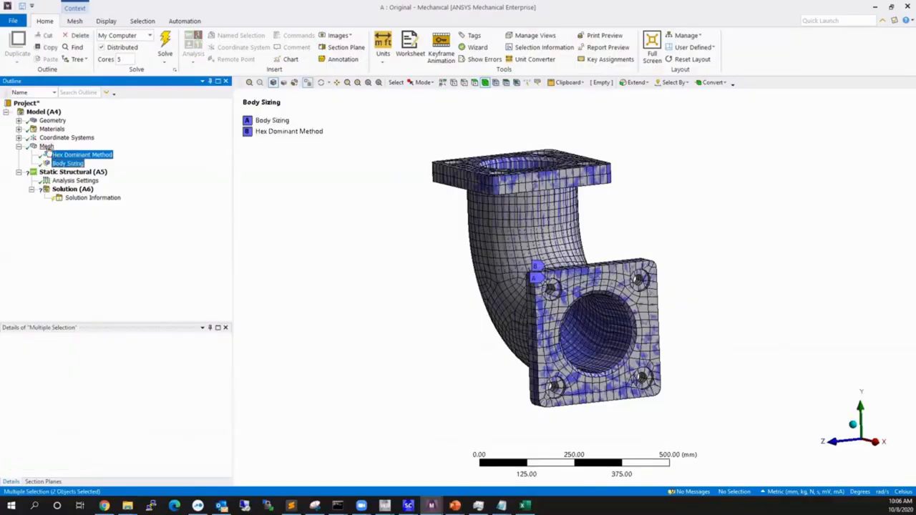
right_click(45, 150)
key(Escape)
click(72, 155)
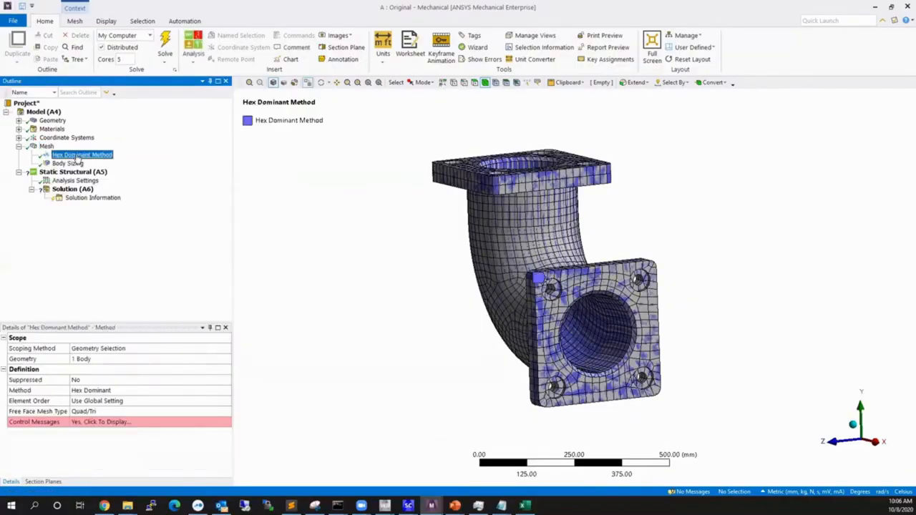
ctrl+click(71, 164)
right_click(79, 166)
click(101, 214)
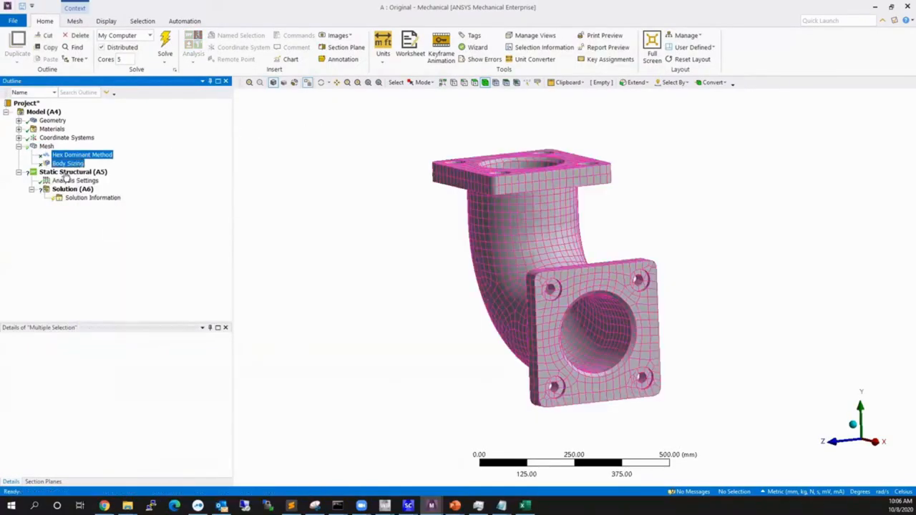
Regenerate the elbow's mesh with both controls suppressed and check its node and element statistics.
click(47, 148)
right_click(47, 147)
click(86, 179)
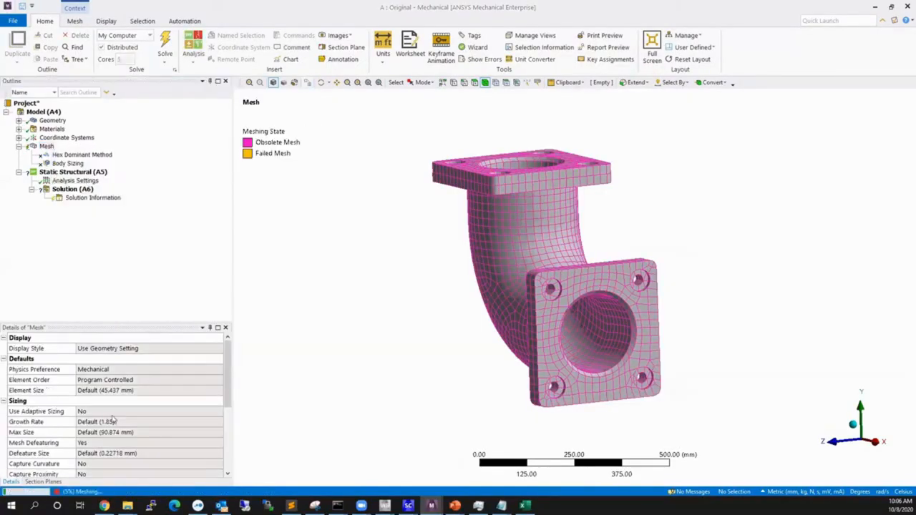
scroll(89, 468, down, 4)
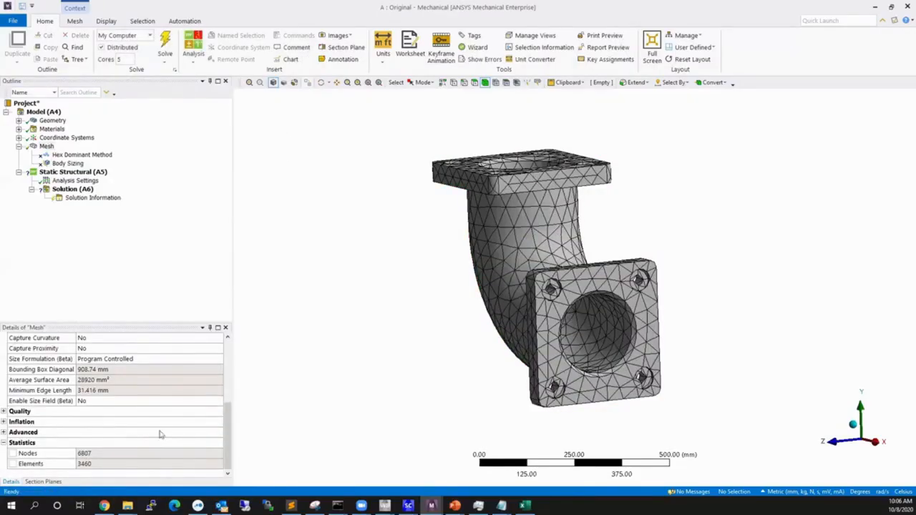
middle_drag(567, 378, 562, 300)
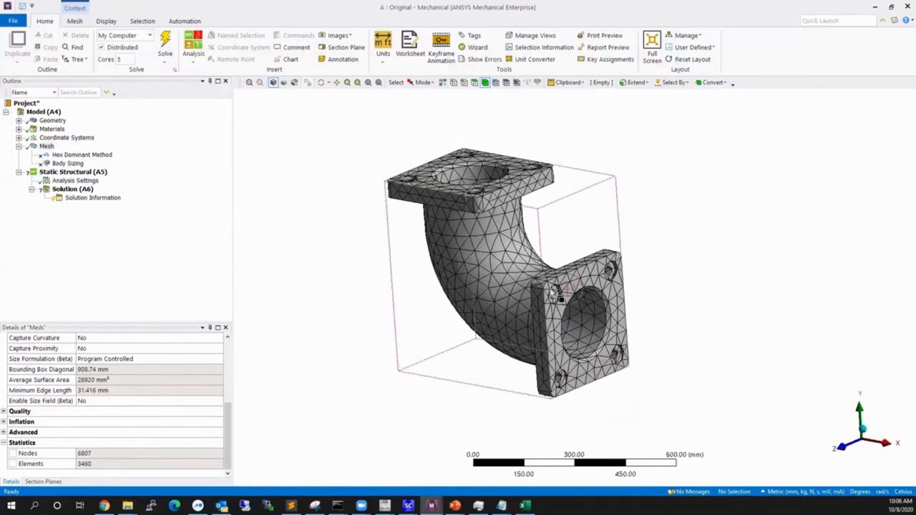
Reactivate the suppressed Hex Dominant Method and Body Sizing controls.
click(82, 155)
ctrl+click(68, 163)
right_click(79, 159)
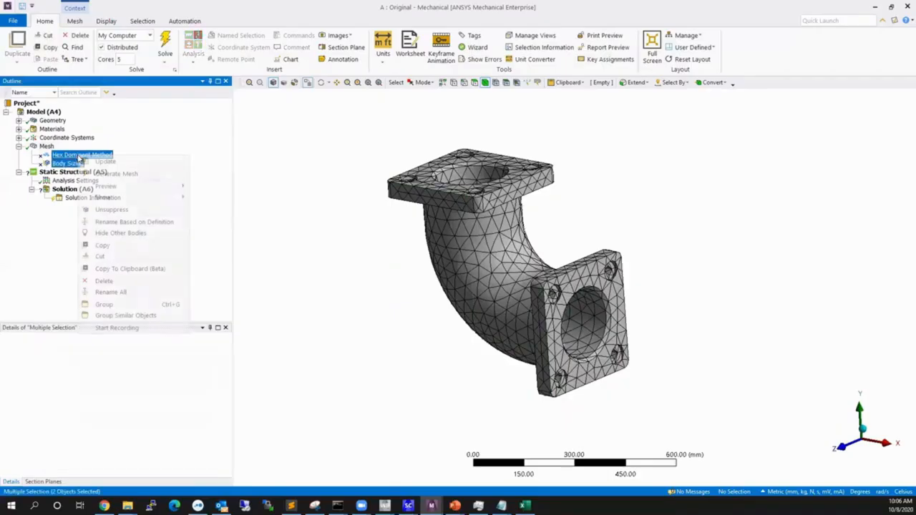
click(132, 174)
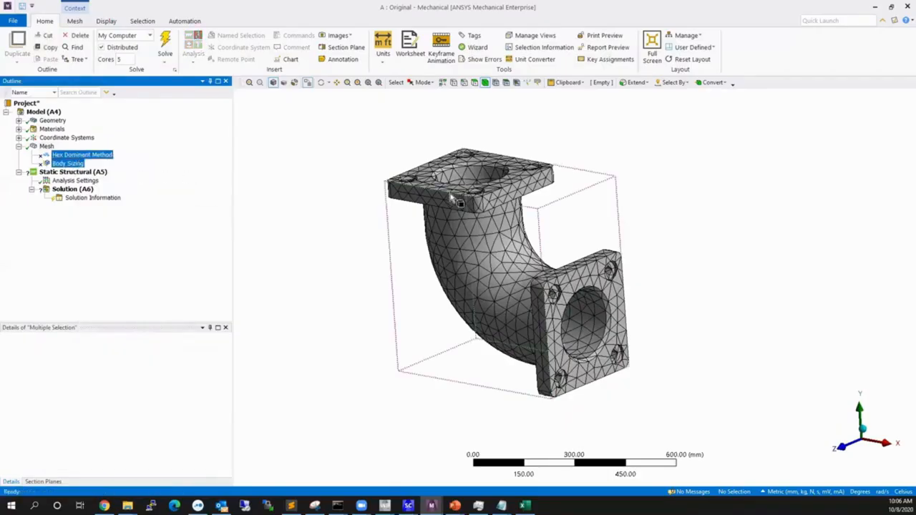
right_click(85, 155)
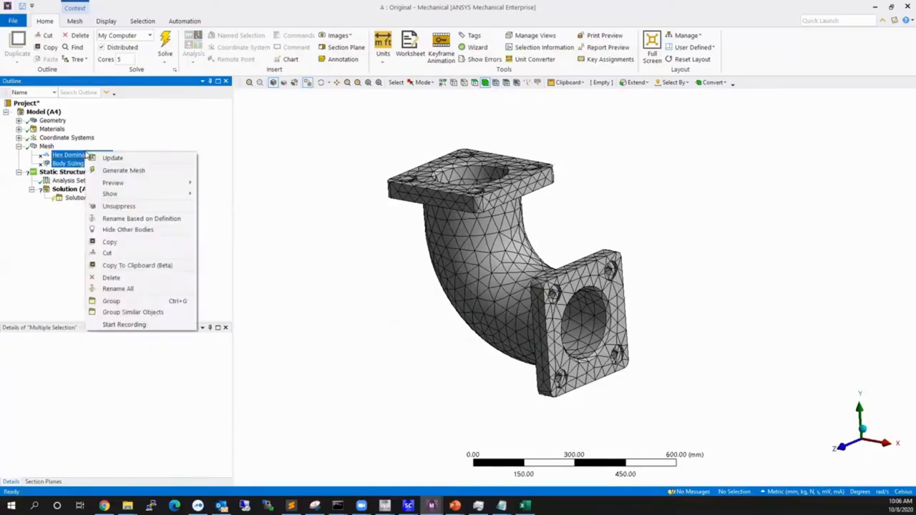
click(121, 206)
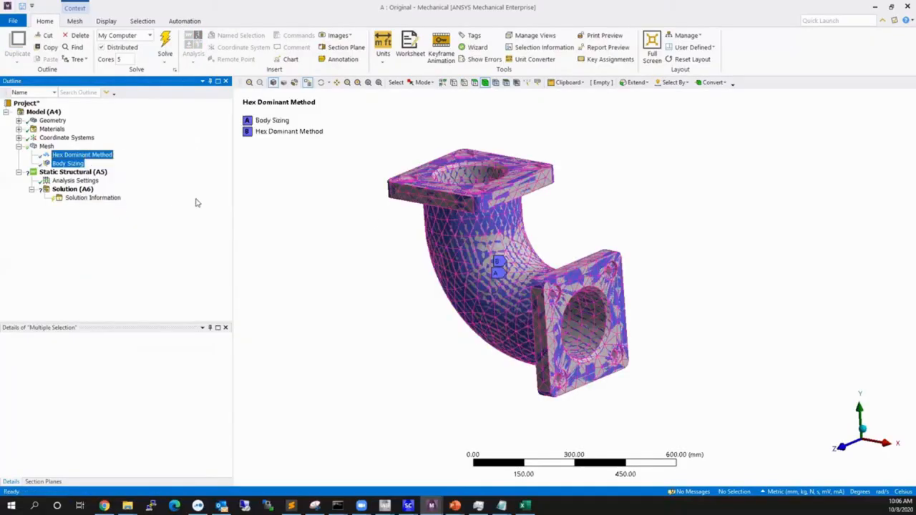
Generate the hex dominant mesh on the elbow again and view the result.
click(46, 146)
right_click(47, 146)
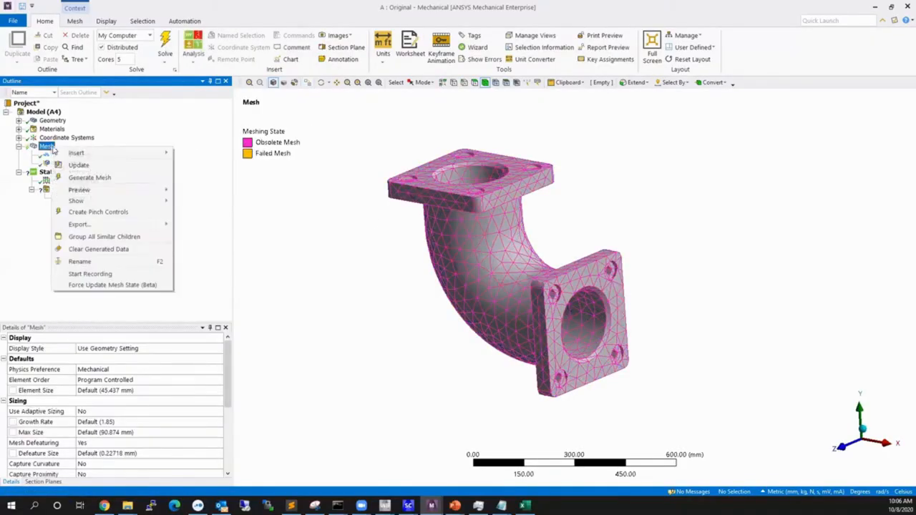
click(143, 177)
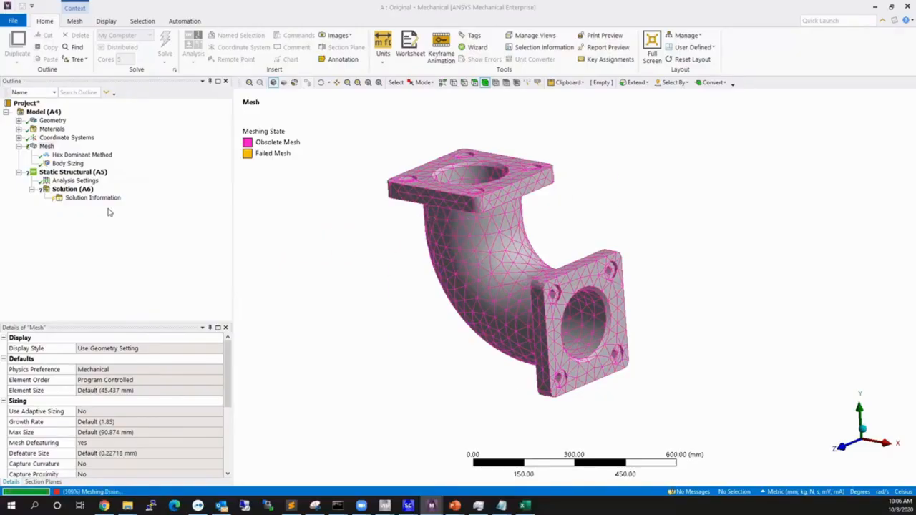
middle_drag(563, 246, 351, 275)
Set the mesh display style to Element Quality and examine the colour distribution over the elbow.
click(213, 352)
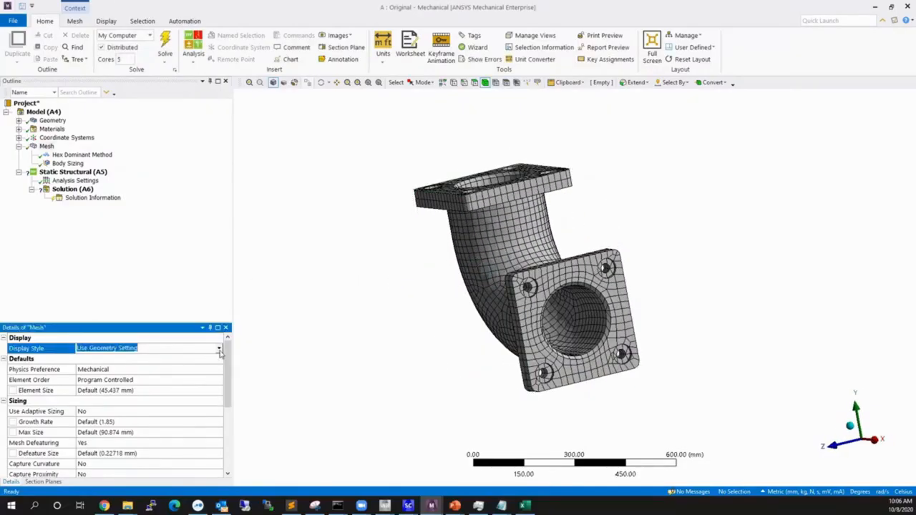
click(218, 349)
click(140, 367)
middle_drag(602, 233, 532, 274)
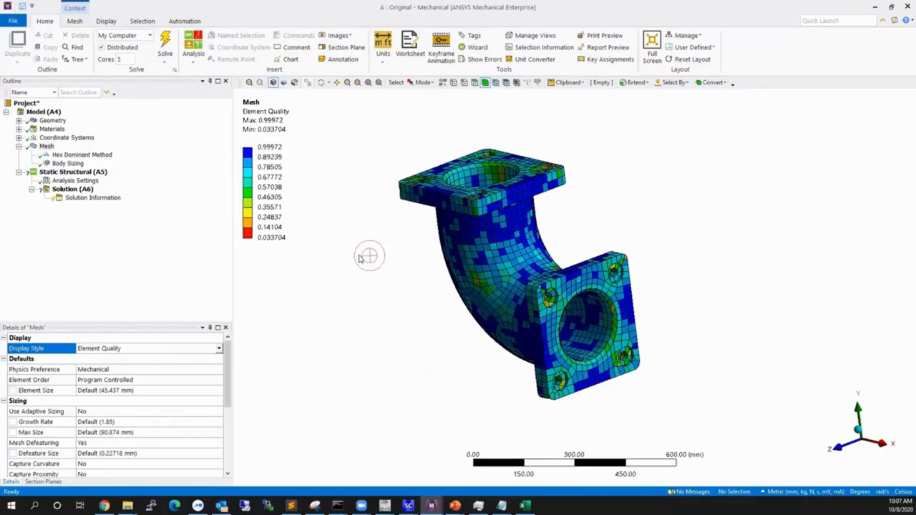
mouse_move(368, 256)
middle_down()
mouse_move(571, 330)
mouse_move(630, 340)
mouse_move(545, 315)
mouse_move(562, 327)
mouse_move(548, 335)
mouse_move(585, 341)
middle_up()
scroll(540, 338, down, 1)
scroll(460, 351, up, 3)
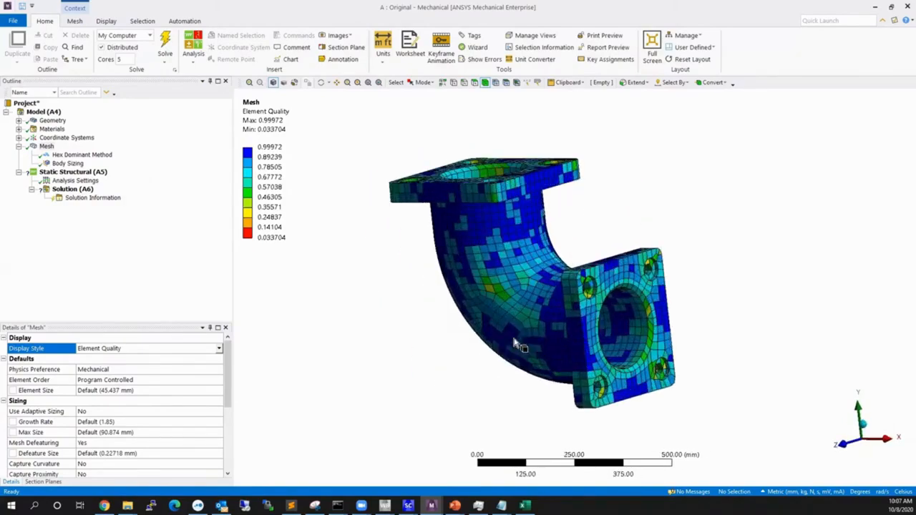
Enable Section Plane1 to cut the elbow open and inspect the element quality through the wall below the upper flange.
click(43, 482)
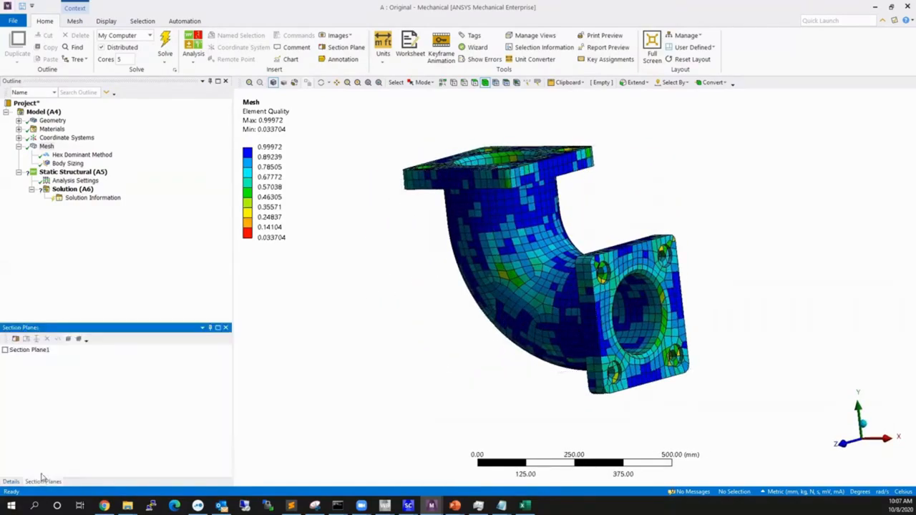
click(5, 350)
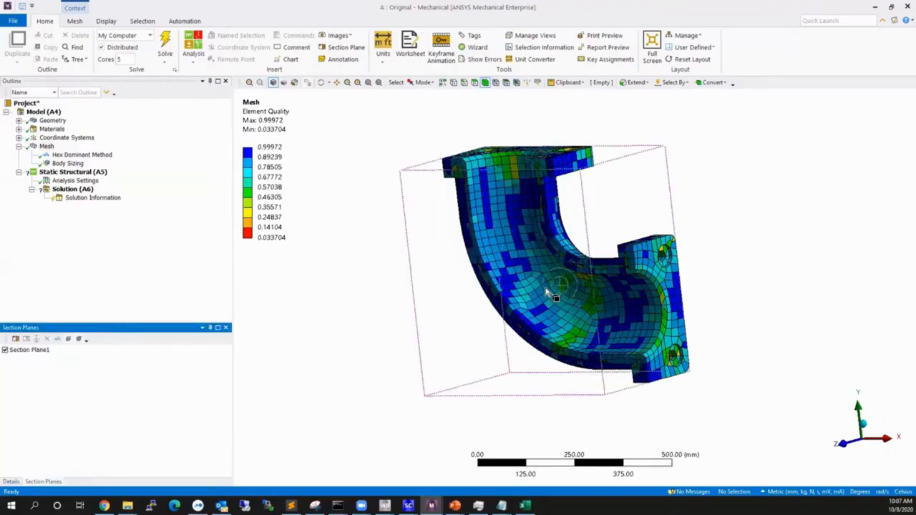
middle_drag(556, 296, 526, 270)
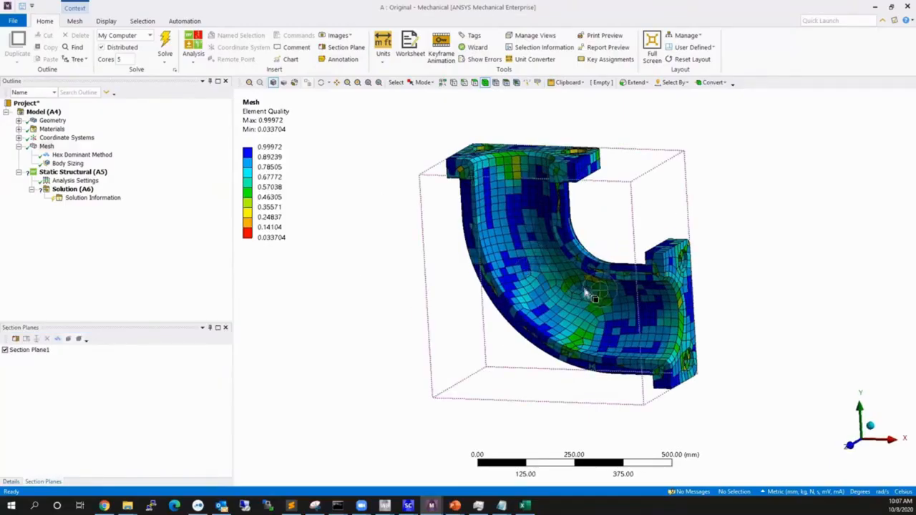
scroll(566, 188, up, 1)
right_drag(538, 223, 538, 224)
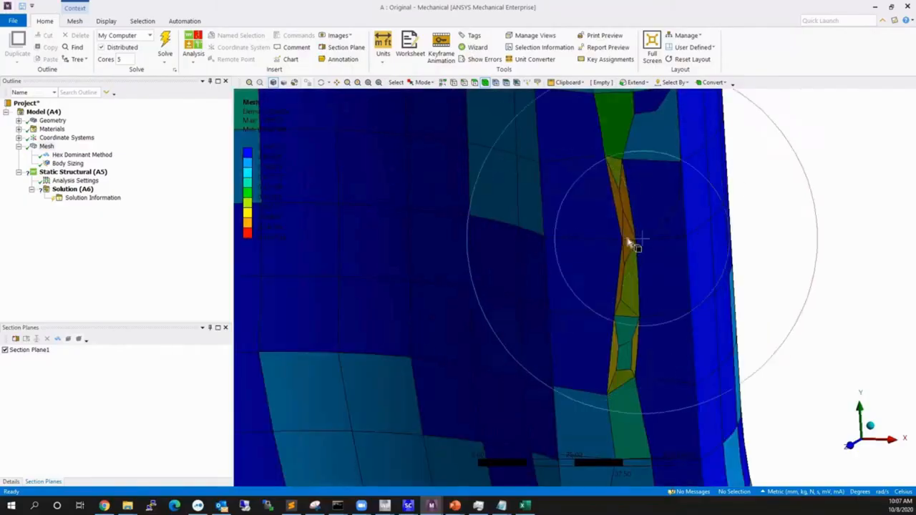
mouse_move(630, 243)
middle_down()
mouse_move(637, 234)
mouse_move(628, 247)
middle_up()
scroll(614, 284, down, 4)
scroll(620, 322, down, 4)
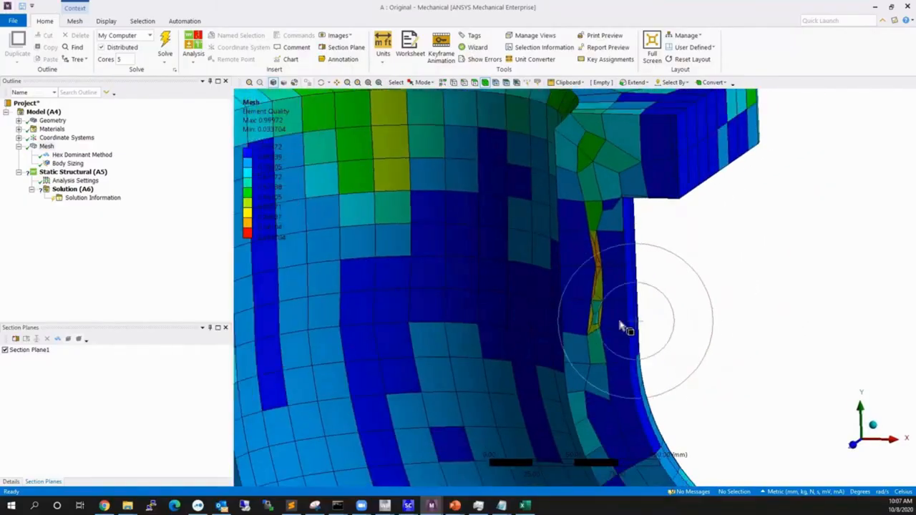
middle_drag(620, 338, 668, 305)
scroll(597, 239, down, 5)
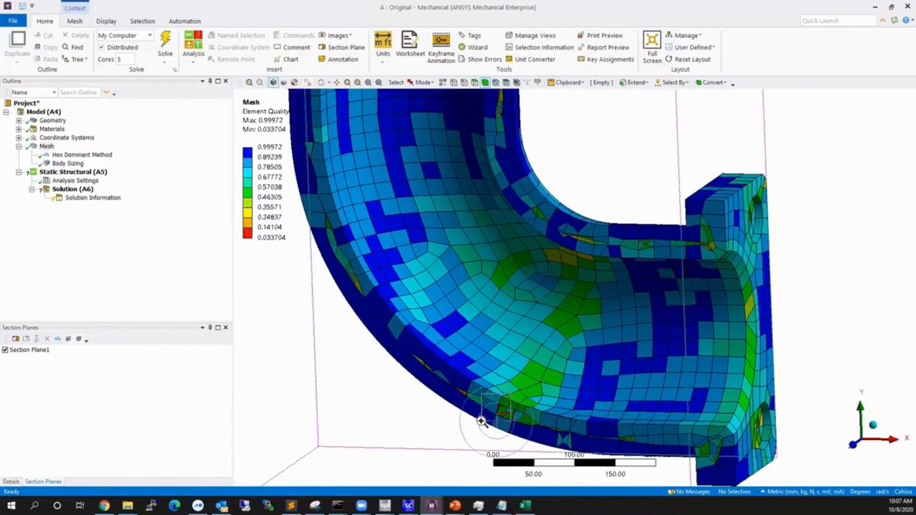
Examine the low-quality sliver elements in the cut wall along the outside of the elbow's bend.
scroll(501, 408, up, 10)
mouse_move(511, 399)
middle_down()
mouse_move(613, 323)
mouse_move(635, 282)
mouse_move(635, 307)
mouse_move(590, 311)
mouse_move(599, 321)
mouse_move(593, 327)
middle_up()
scroll(590, 333, down, 6)
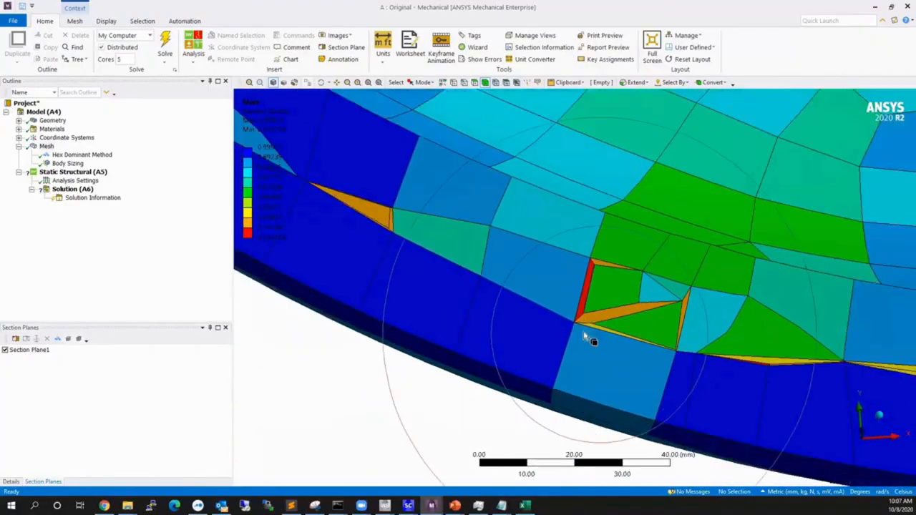
drag(639, 366, 639, 366)
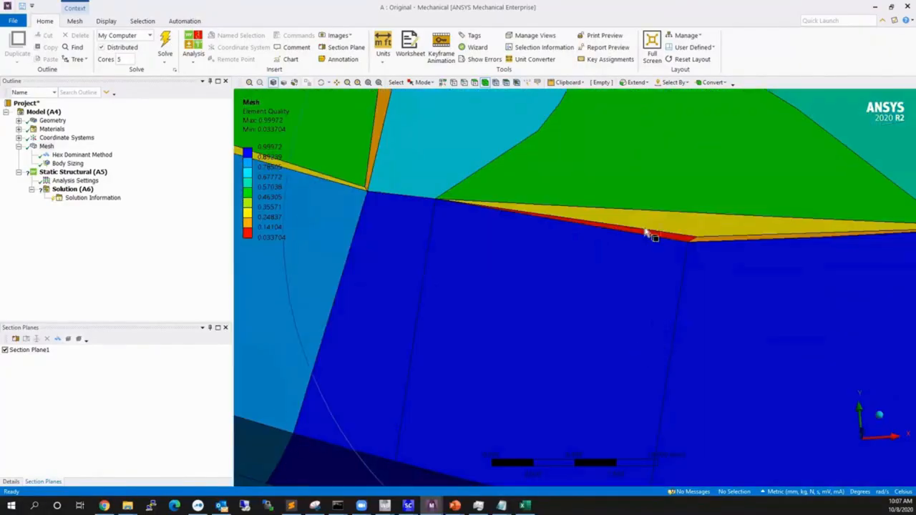
scroll(605, 308, down, 3)
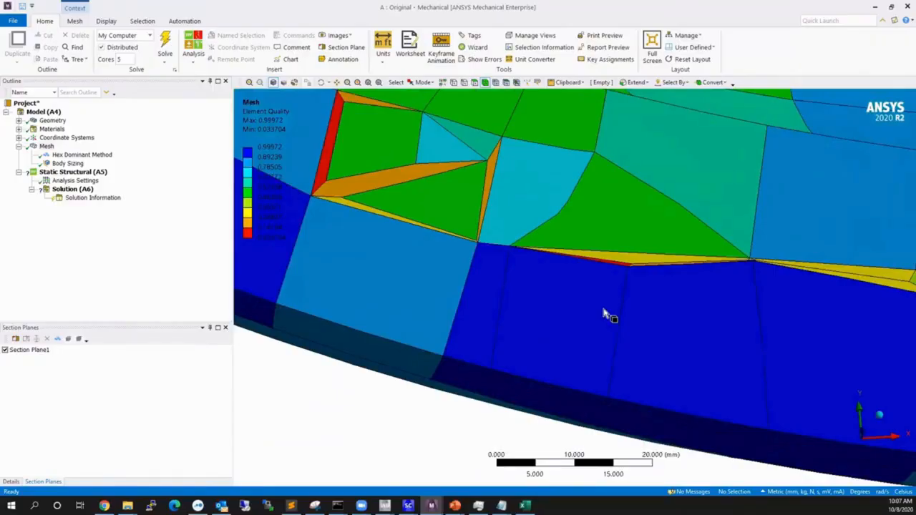
middle_drag(603, 317, 562, 310)
scroll(549, 309, down, 9)
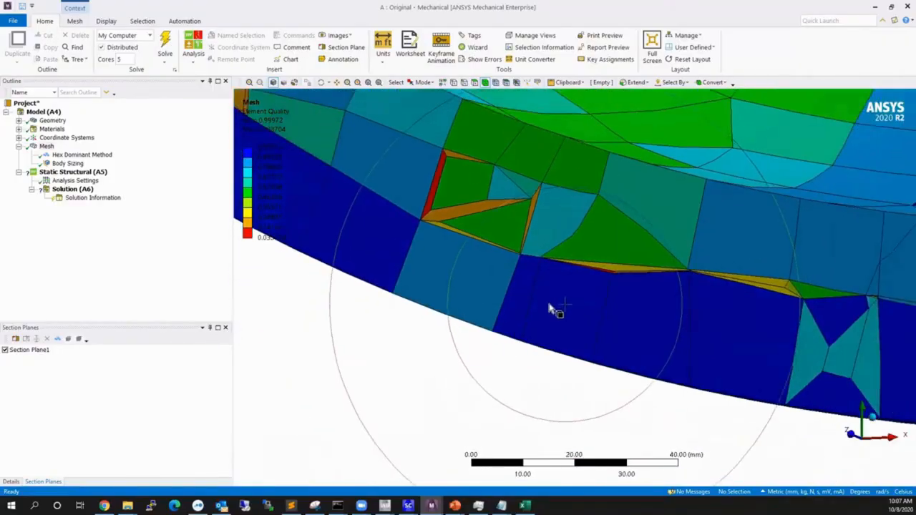
scroll(551, 315, down, 10)
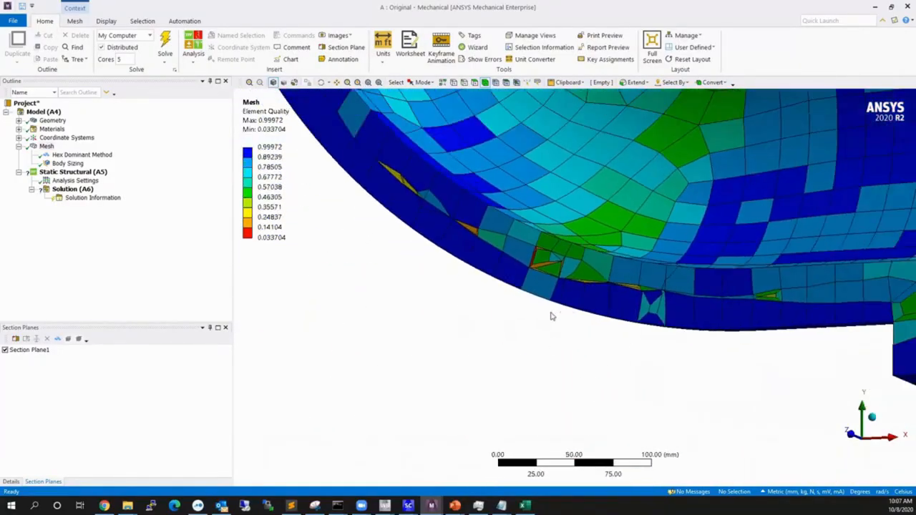
middle_drag(549, 318, 539, 297)
scroll(612, 304, down, 4)
scroll(586, 269, down, 1)
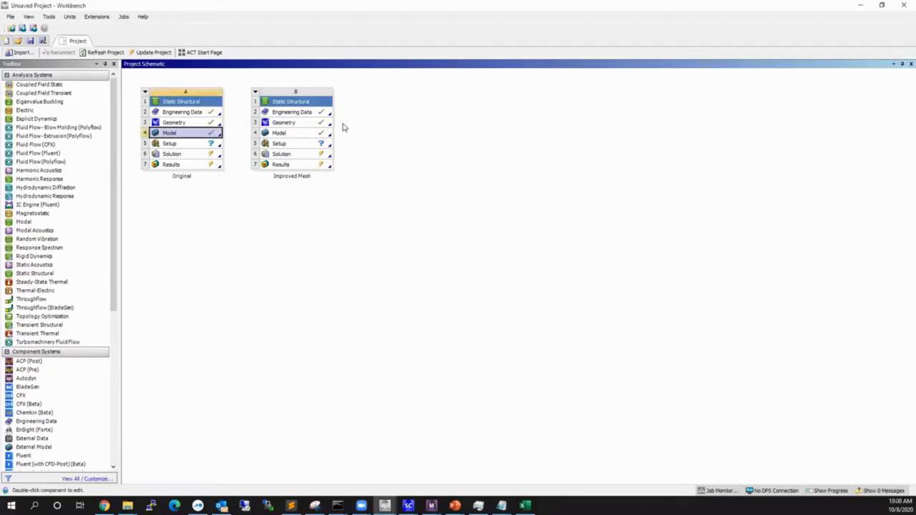
Open the geometry of the Improved Mesh system from the Workbench project in SpaceClaim.
click(297, 125)
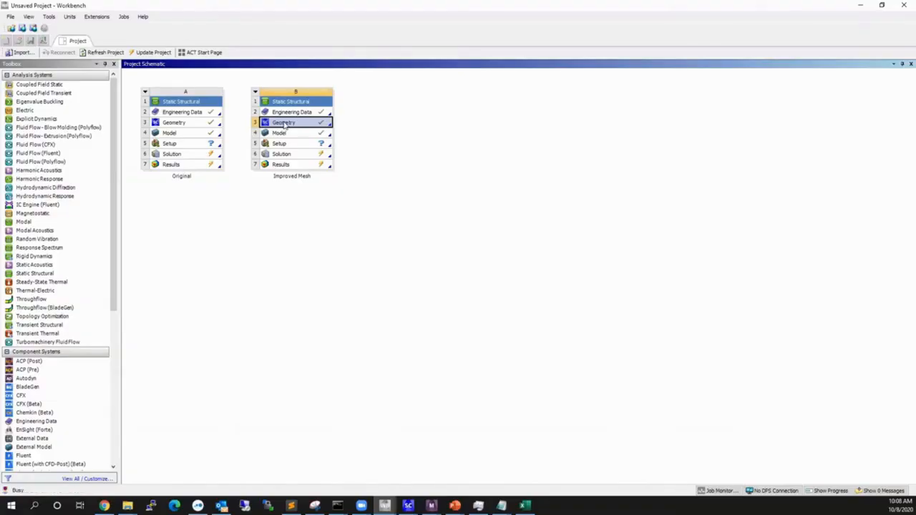
mouse_move(406, 505)
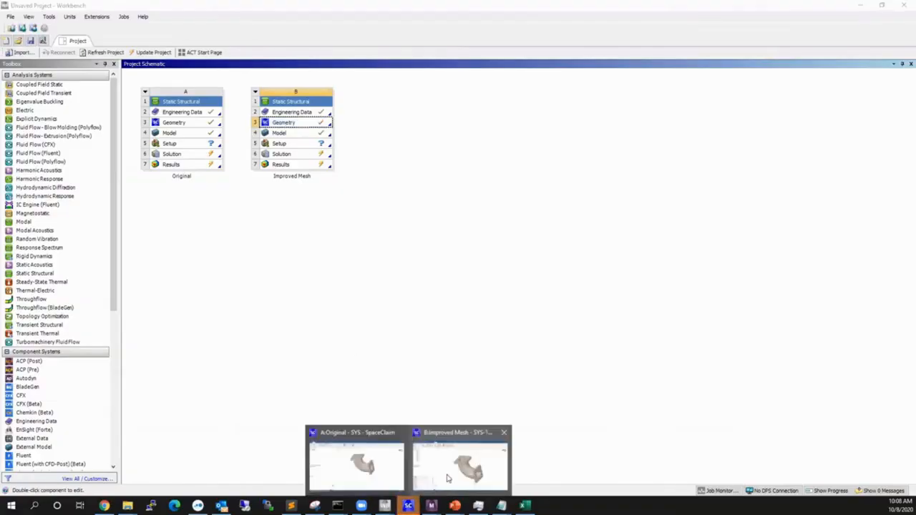
click(451, 475)
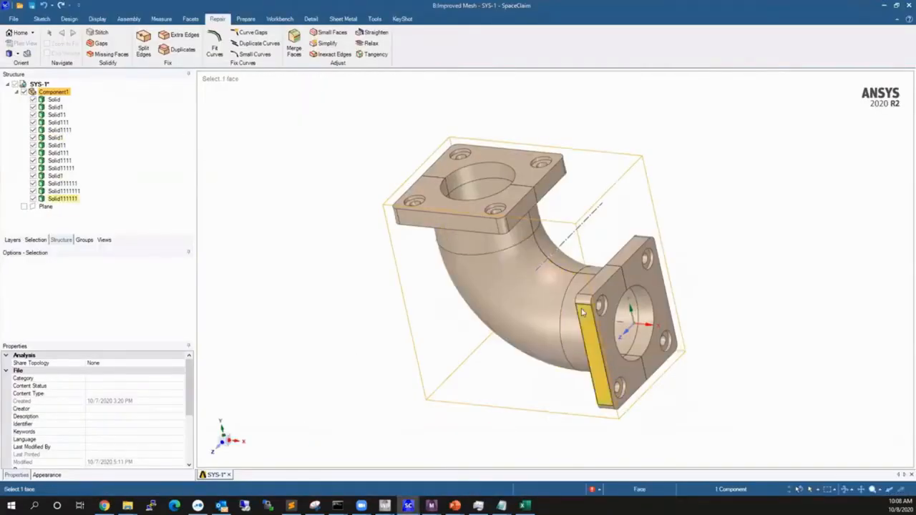
Examine how the elbow is divided into separate solids at the flanges and bend, selecting one half of the upper flange.
middle_drag(597, 368, 599, 319)
middle_drag(613, 375, 358, 262)
click(542, 287)
middle_drag(542, 286, 580, 352)
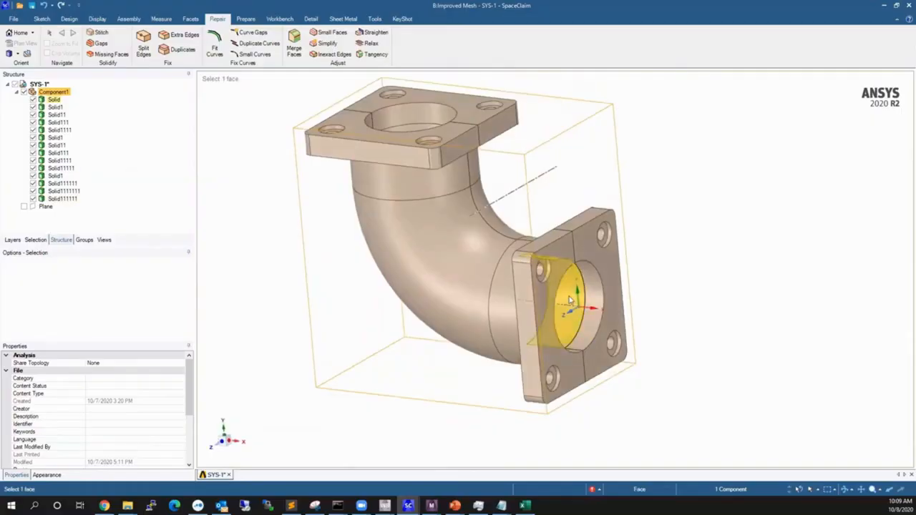
click(589, 185)
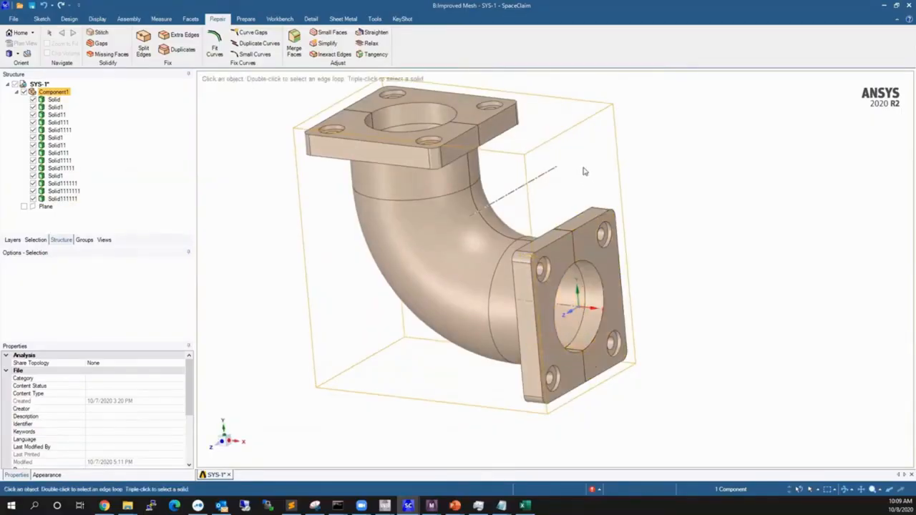
shift+middle_drag(566, 193, 602, 226)
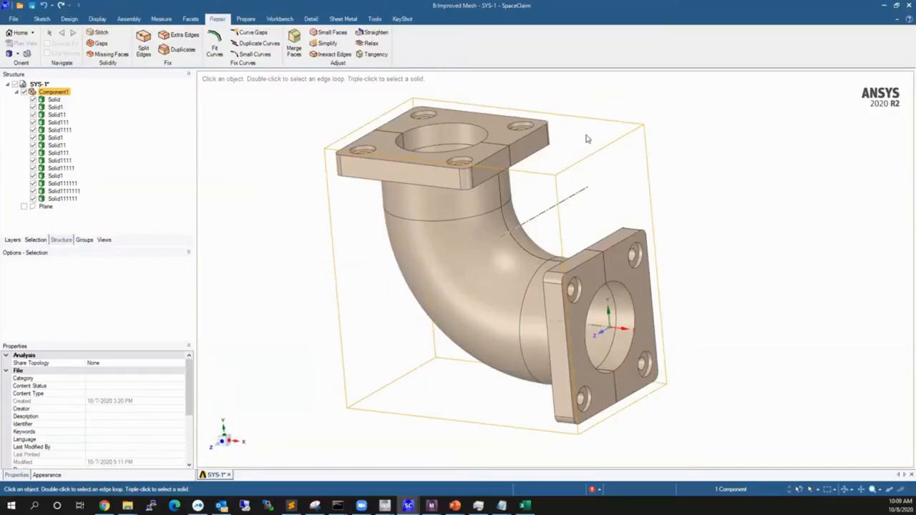
ctrl+middle_drag(592, 225, 595, 230)
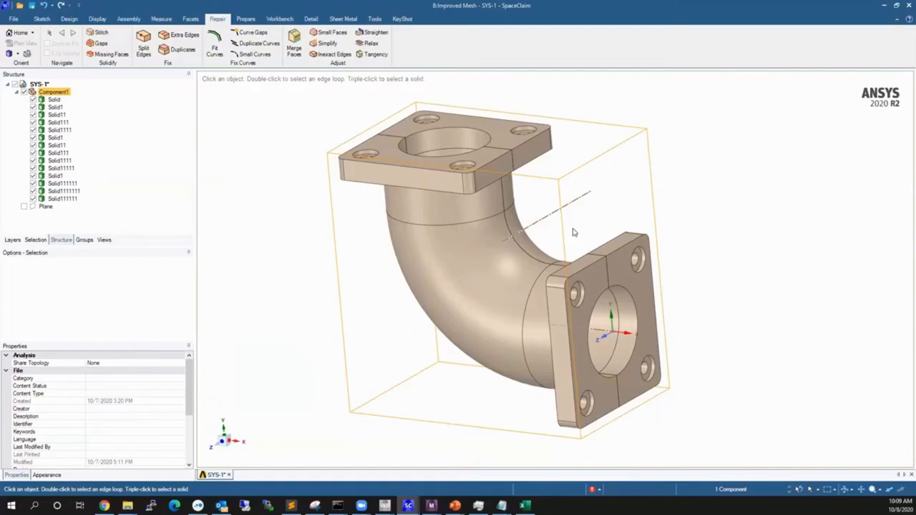
click(504, 132)
middle_drag(507, 137, 474, 154)
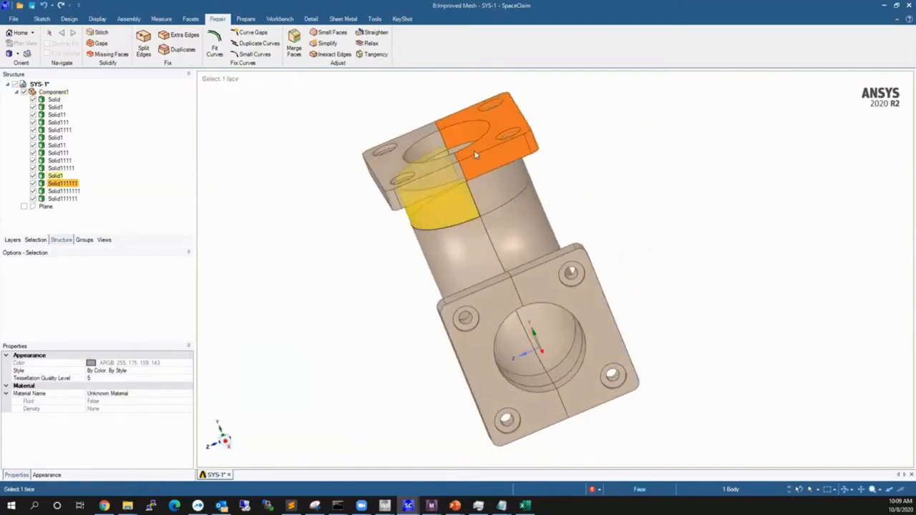
Select the two opposite large faces of one half of the upper flange and compare them from above and below.
click(514, 118)
middle_drag(514, 118, 444, 115)
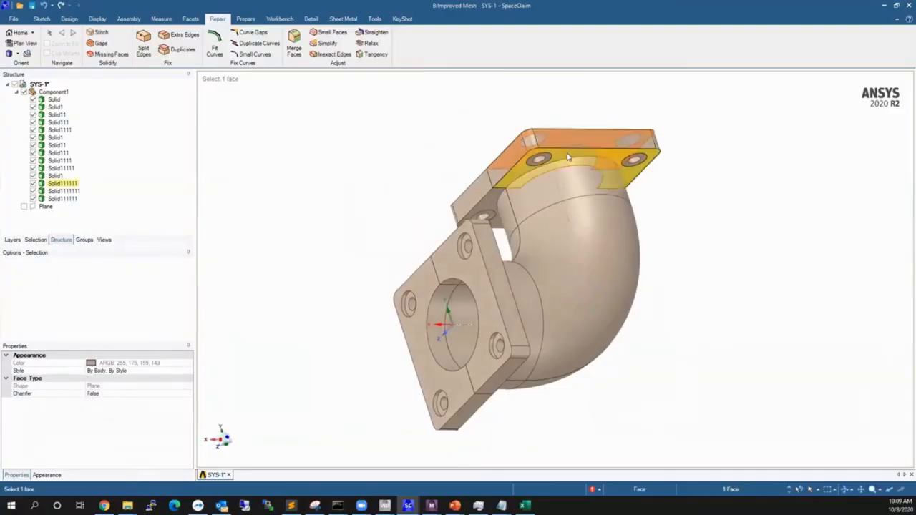
ctrl+click(562, 159)
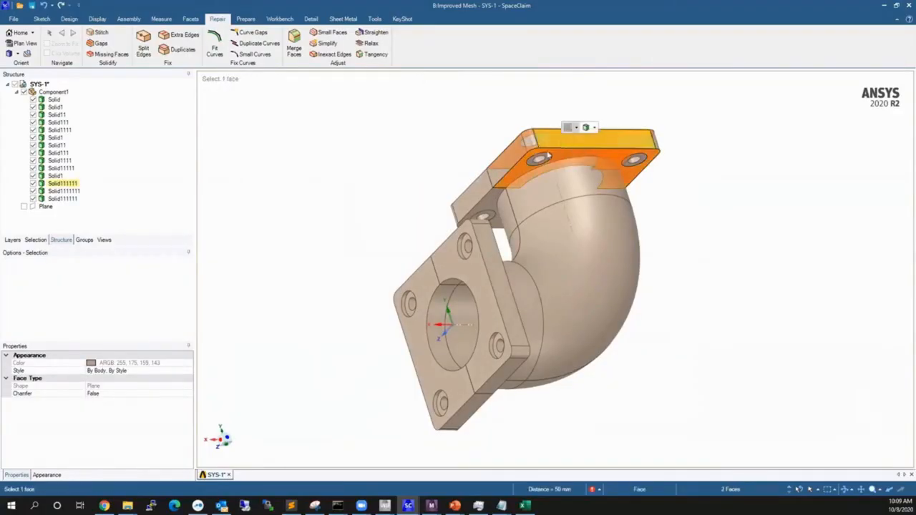
middle_drag(562, 159, 633, 197)
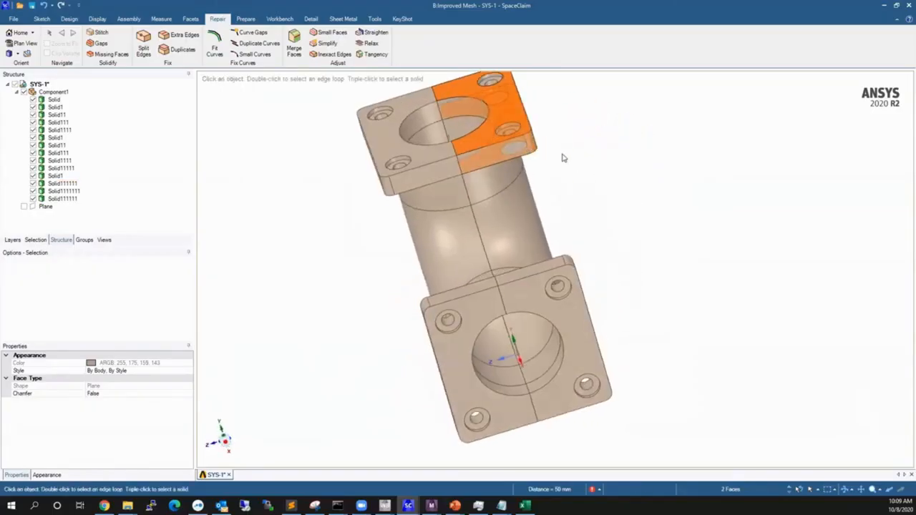
Examine how the solid between the selected upper flange faces extends through the flange thickness, and clear the selection.
scroll(486, 130, up, 1)
ctrl+middle_drag(482, 138, 485, 192)
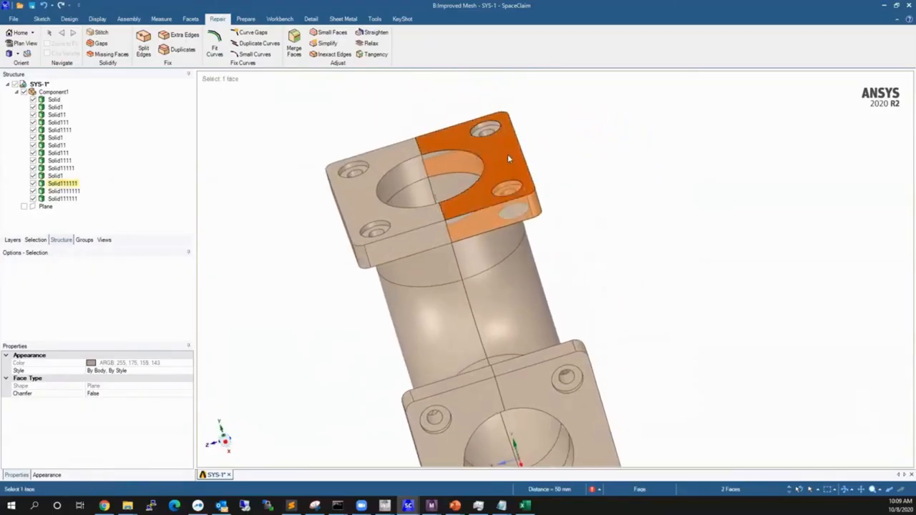
mouse_move(507, 154)
middle_down()
mouse_move(523, 161)
mouse_move(511, 152)
middle_up()
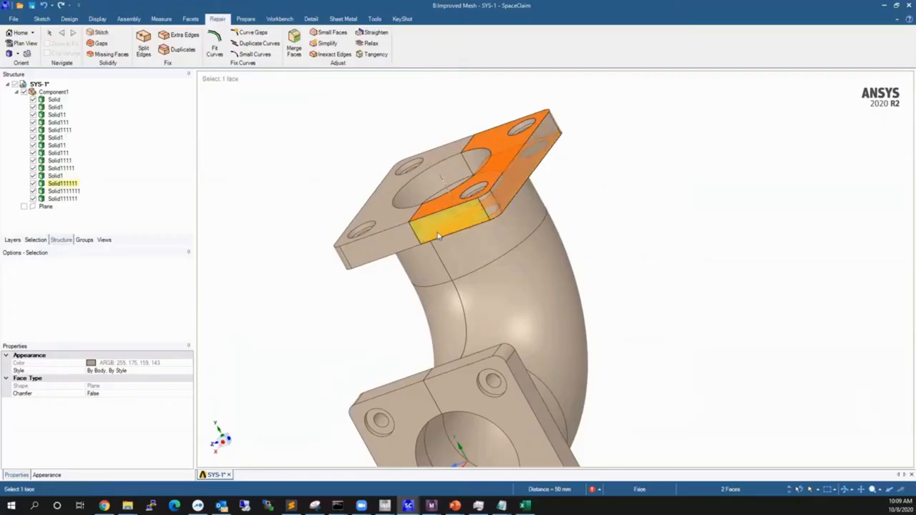
mouse_move(499, 217)
middle_down()
mouse_move(608, 194)
mouse_move(603, 210)
middle_up()
scroll(659, 239, down, 2)
scroll(544, 214, up, 3)
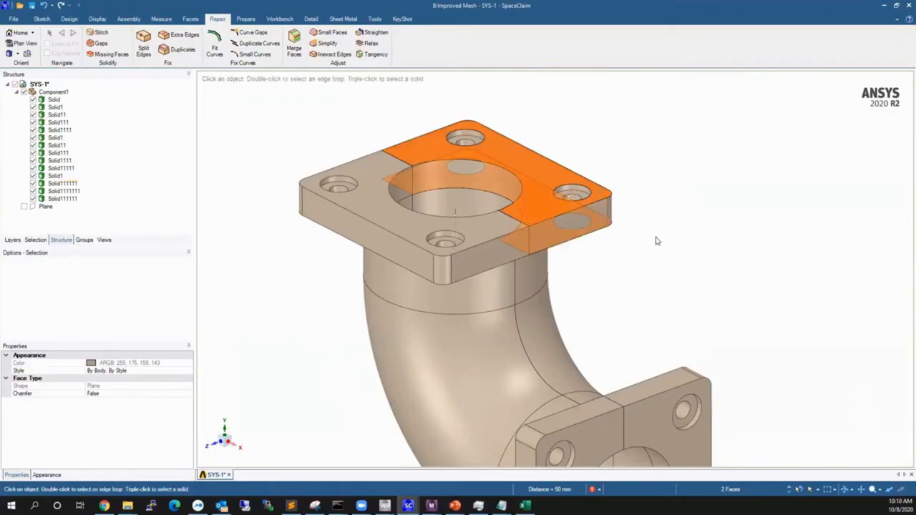
scroll(657, 244, down, 3)
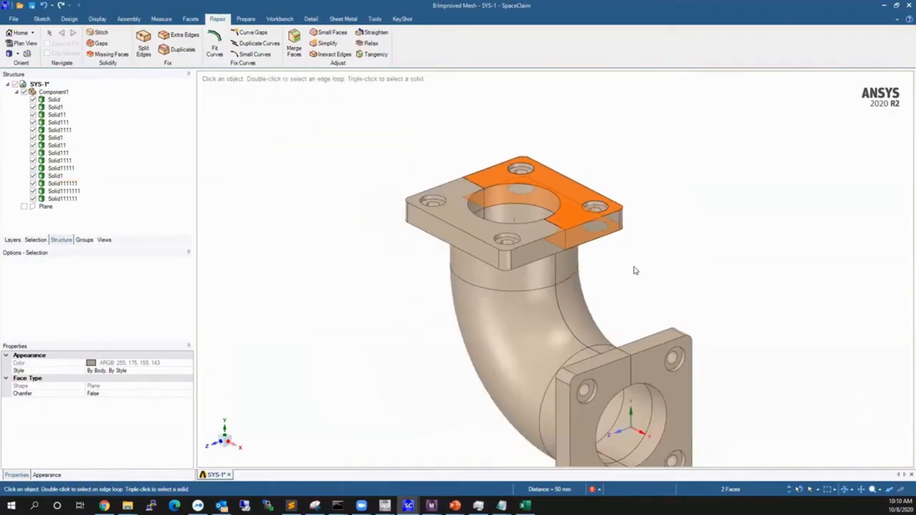
shift+middle_drag(636, 271, 613, 237)
key(Escape)
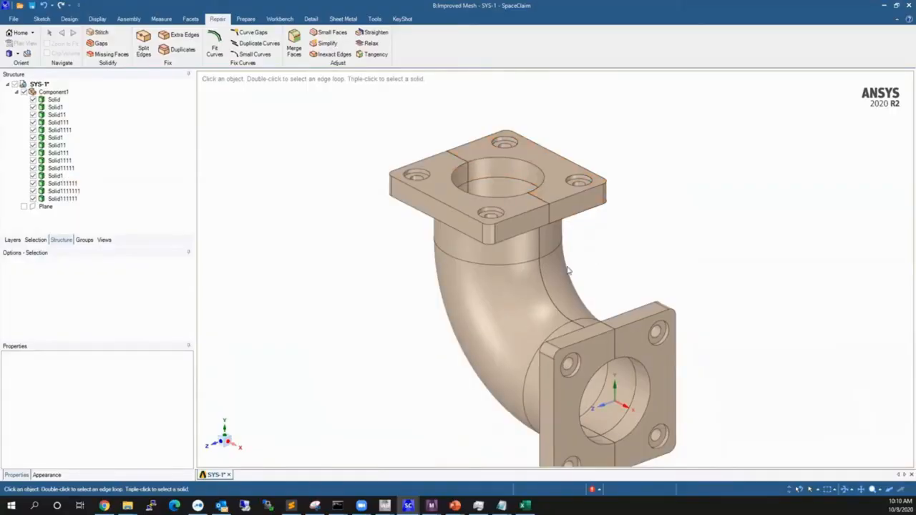
Isolate the half-pipe solid along the bend by hiding all other bodies, and clear the selection.
triple_click(554, 245)
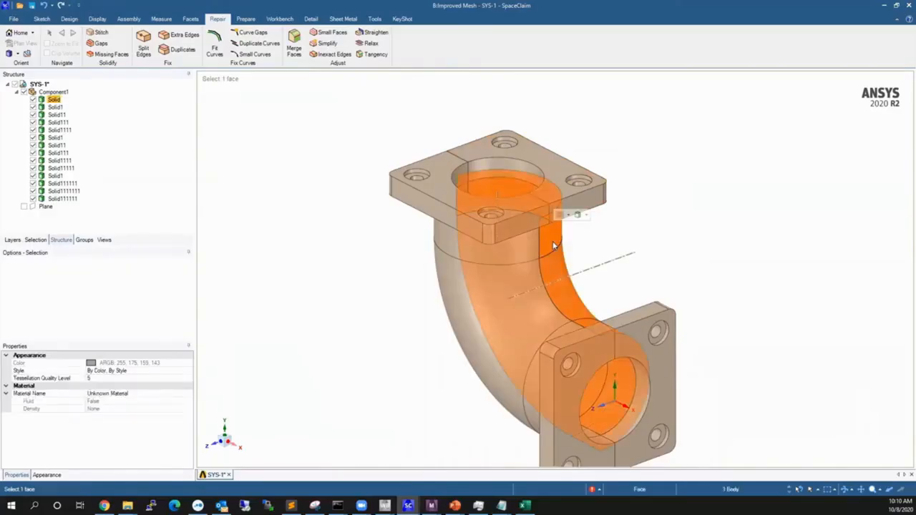
right_click(554, 246)
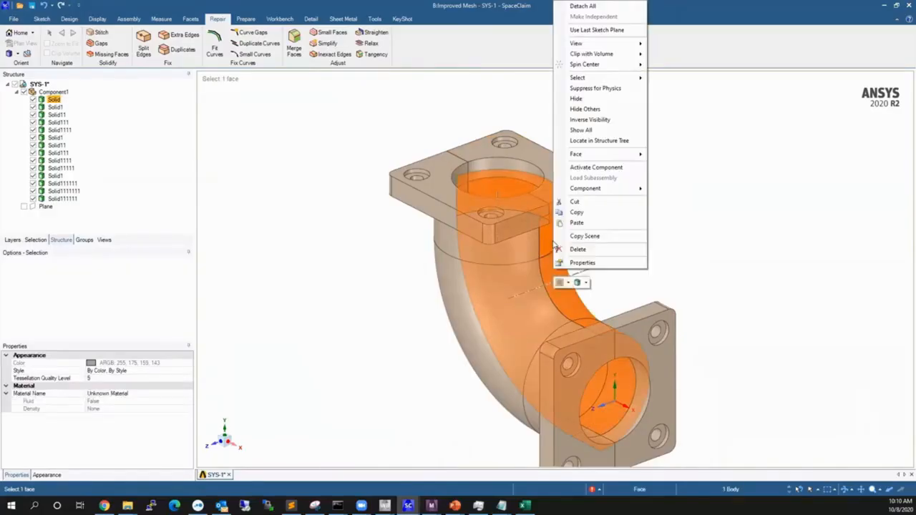
click(585, 109)
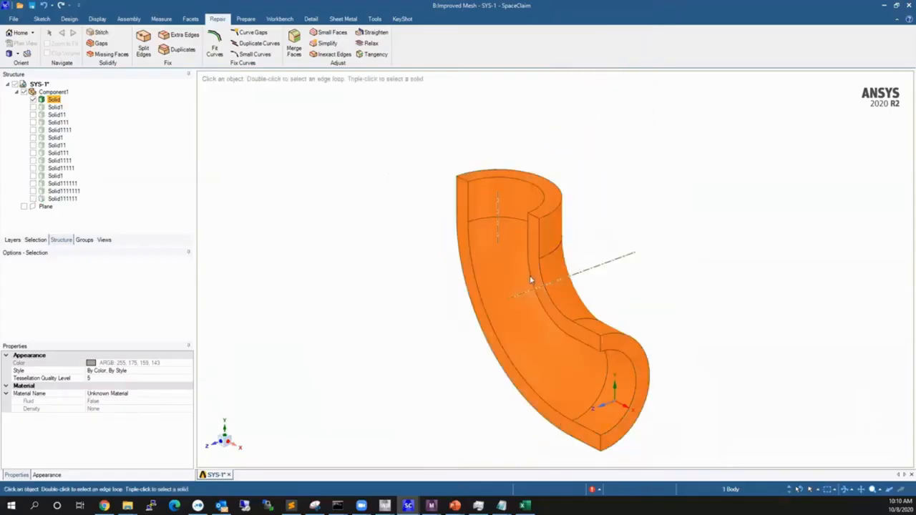
click(607, 184)
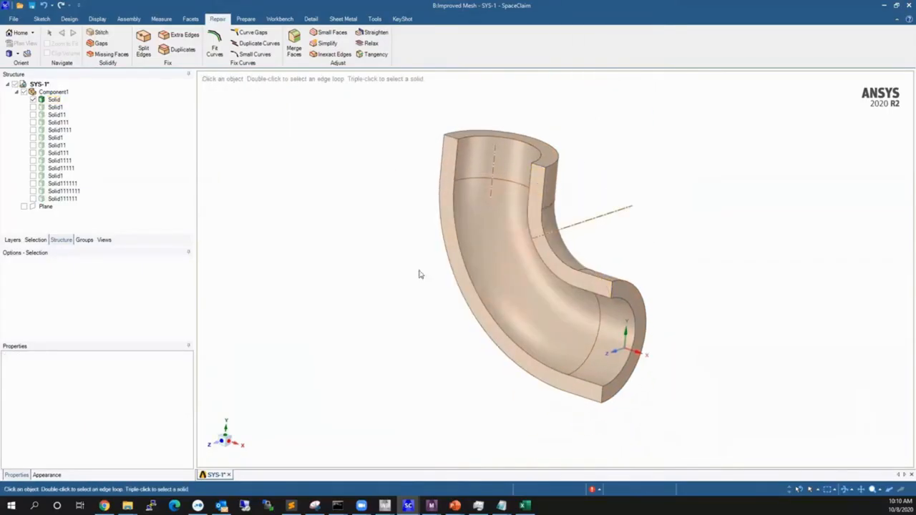
Examine the isolated half-pipe's profile and sweep path, selecting the planar cut face along the inside of the bend.
click(487, 338)
click(507, 300)
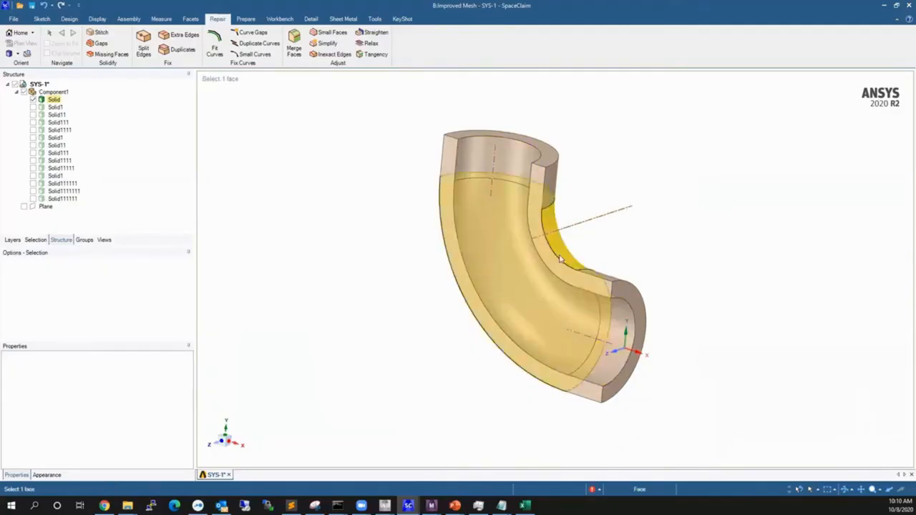
click(396, 271)
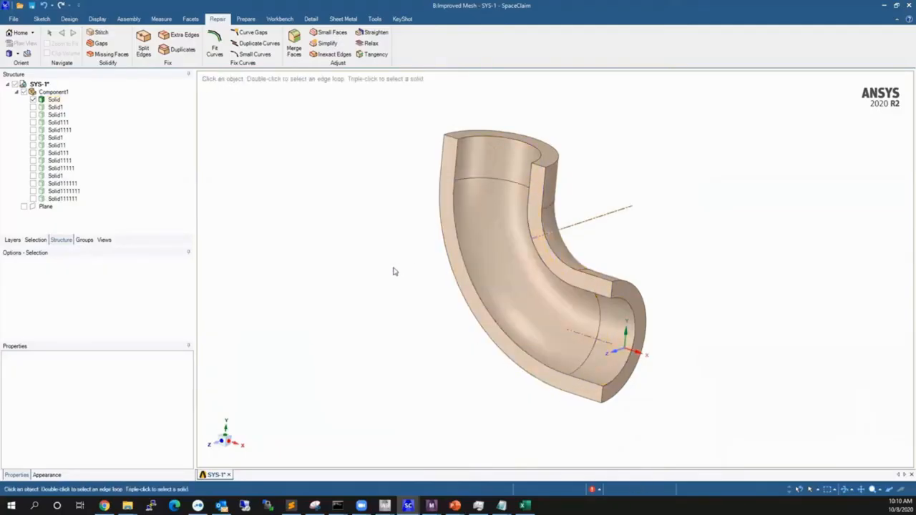
click(557, 265)
middle_drag(451, 387, 444, 422)
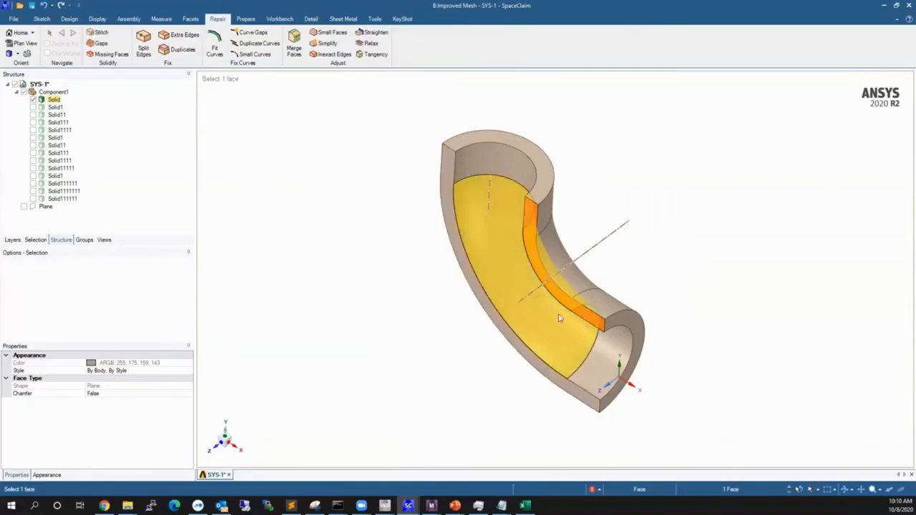
mouse_move(563, 318)
middle_down()
mouse_move(562, 287)
mouse_move(589, 311)
mouse_move(588, 322)
mouse_move(600, 307)
mouse_move(669, 322)
mouse_move(531, 287)
mouse_move(567, 289)
middle_up()
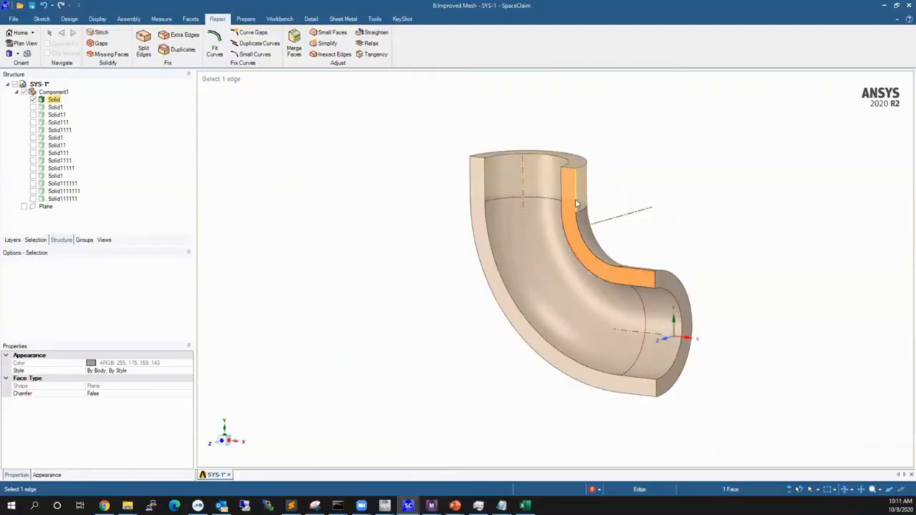
middle_drag(550, 288, 581, 303)
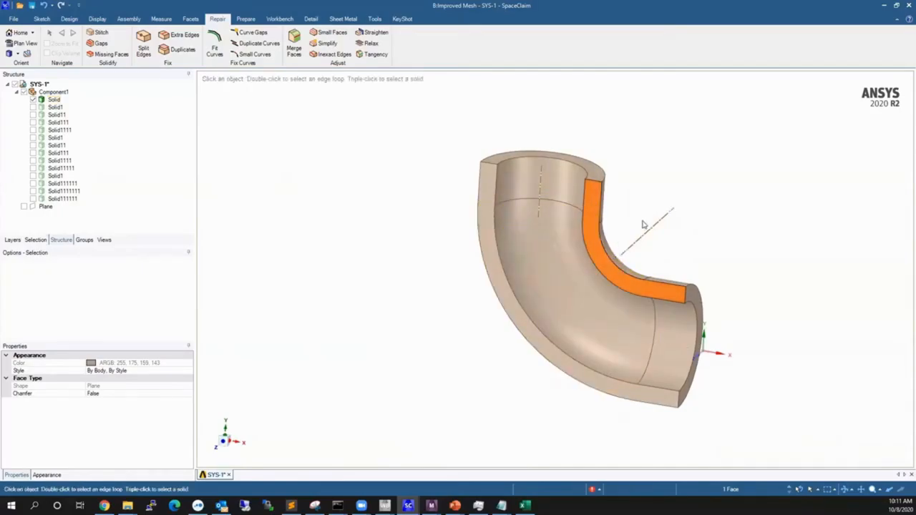
shift+middle_drag(643, 225, 582, 210)
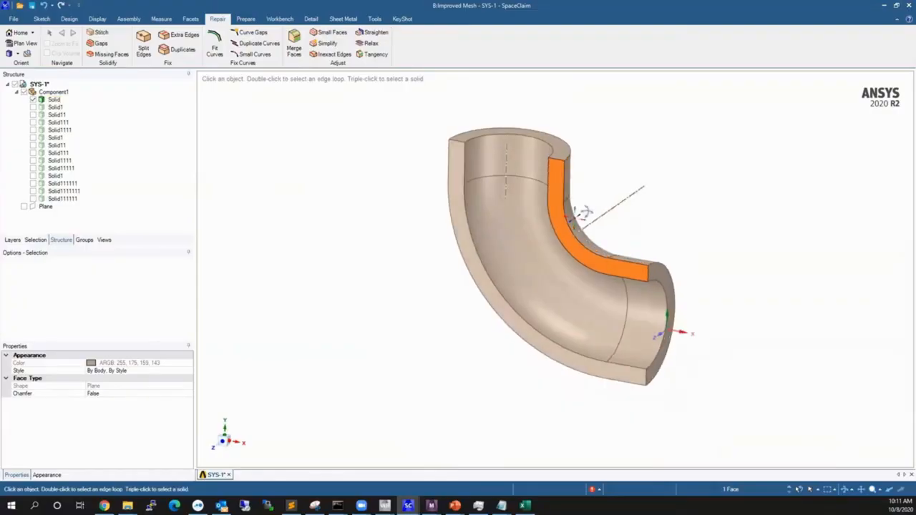
Show all bodies of the elbow again and hide the Plane object.
right_click(401, 212)
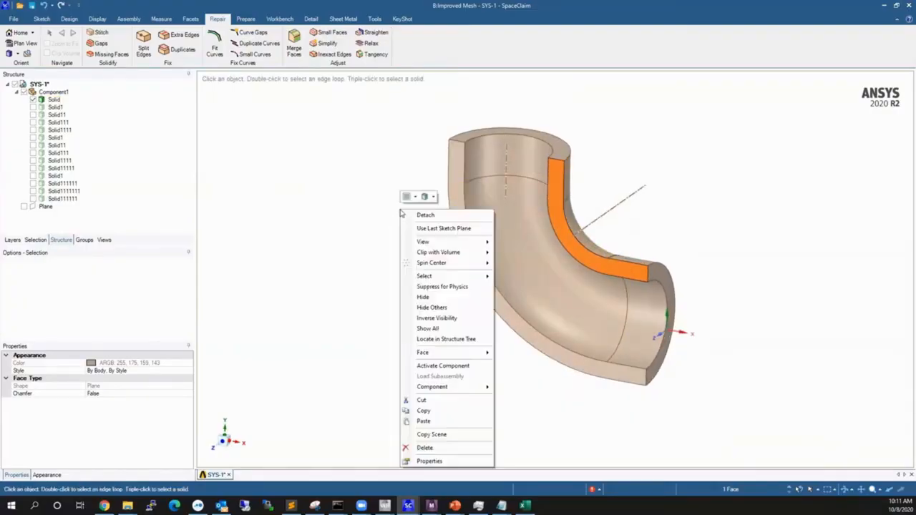
click(428, 328)
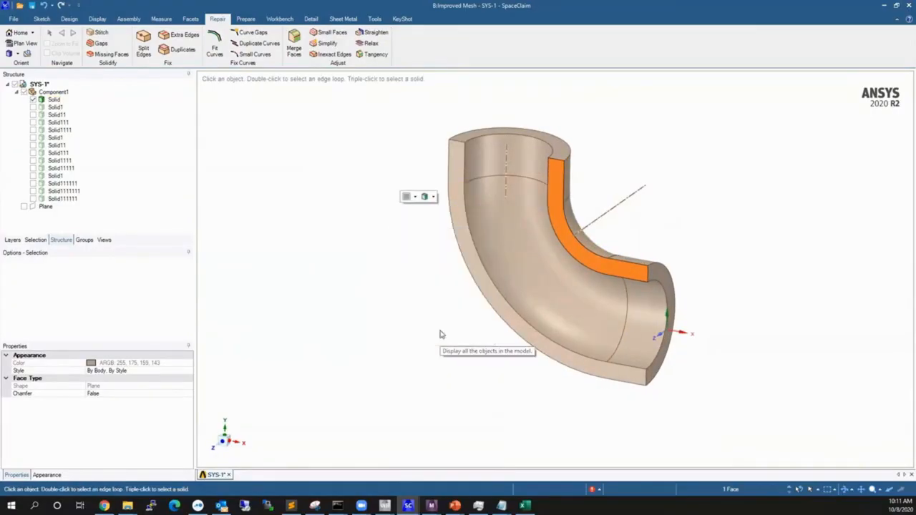
middle_drag(440, 331, 557, 314)
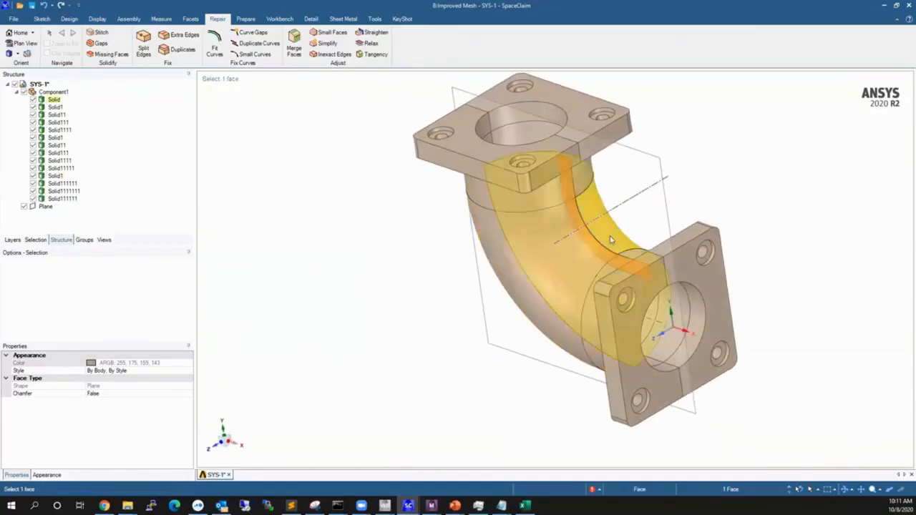
click(700, 139)
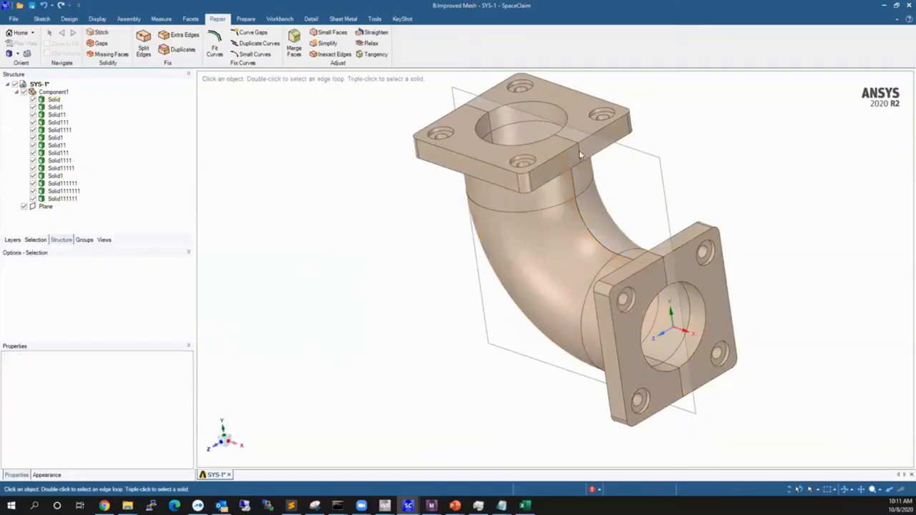
click(43, 207)
click(24, 207)
Examine the split in the upper flange by selecting its two half solids together, and clear the selection.
middle_drag(505, 187, 546, 237)
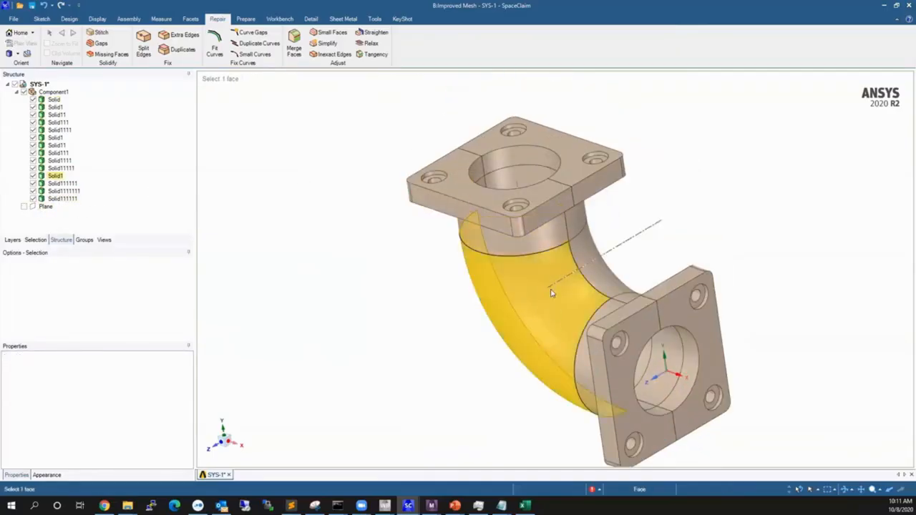
middle_drag(628, 211, 611, 247)
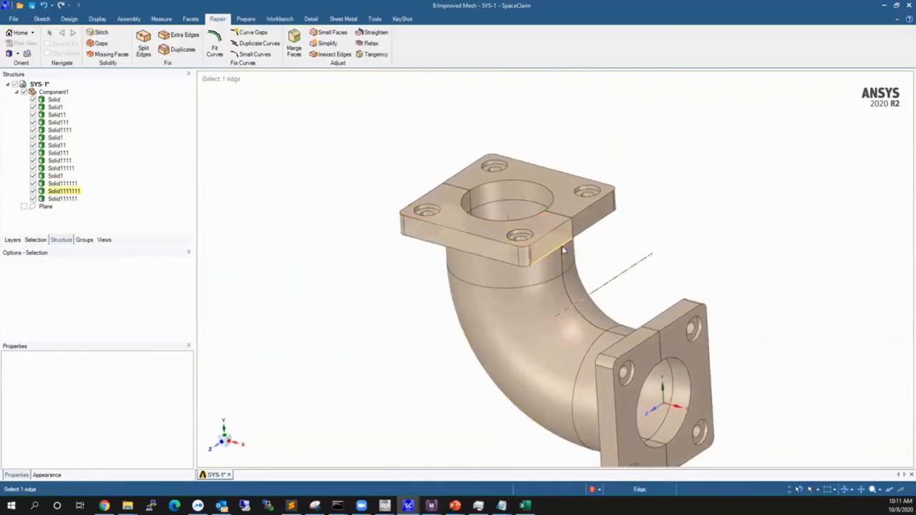
click(565, 210)
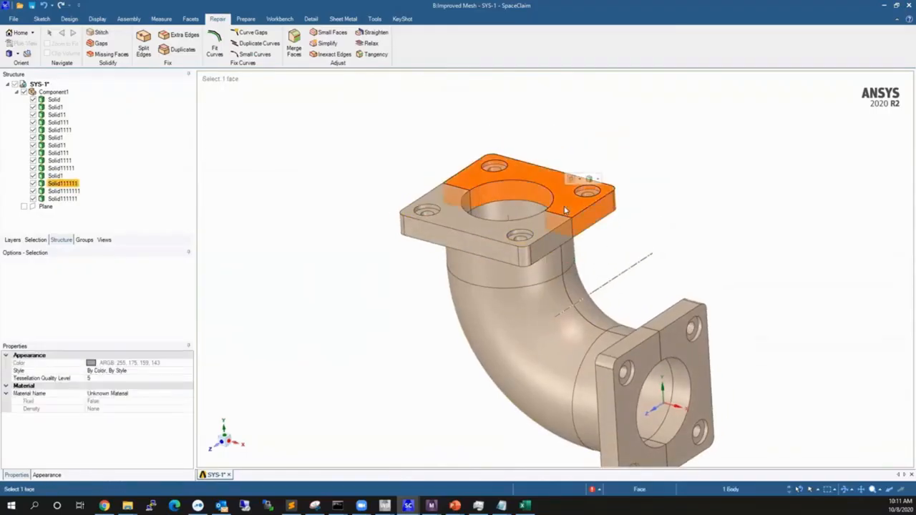
ctrl+click(544, 228)
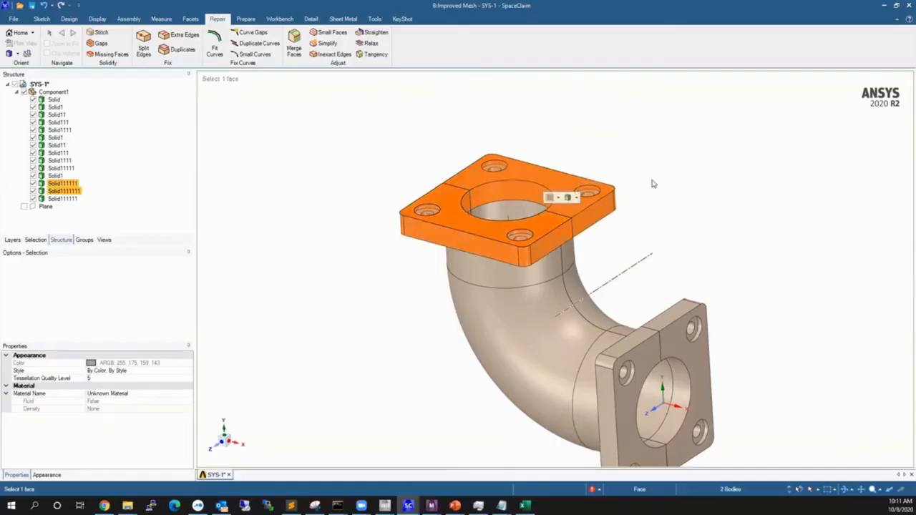
click(624, 190)
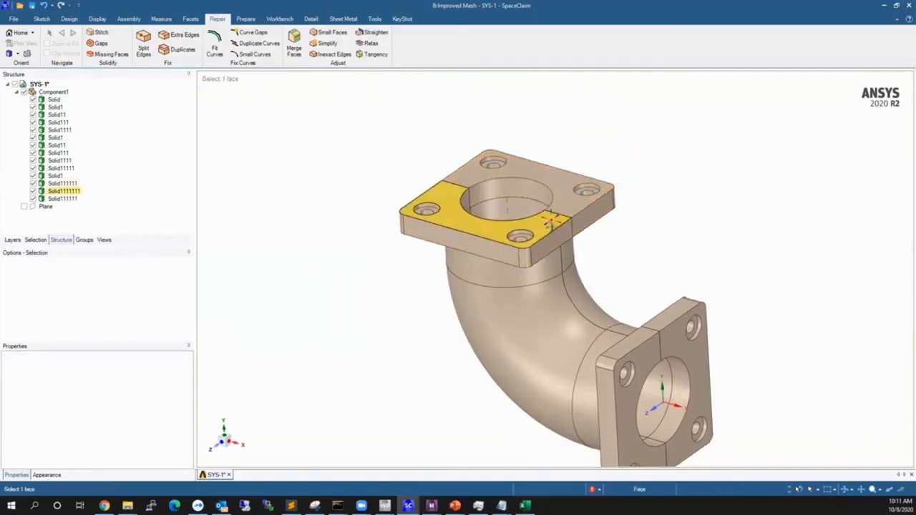
Select the separate ring solid around the upper flange's front bolt hole and examine it within the whole elbow.
scroll(496, 252, up, 4)
scroll(496, 252, up, 2)
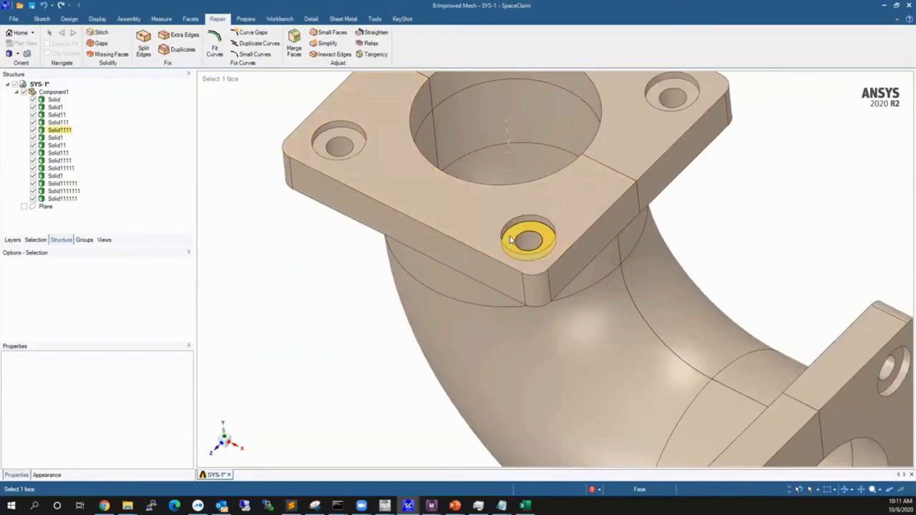
click(511, 240)
scroll(504, 159, down, 3)
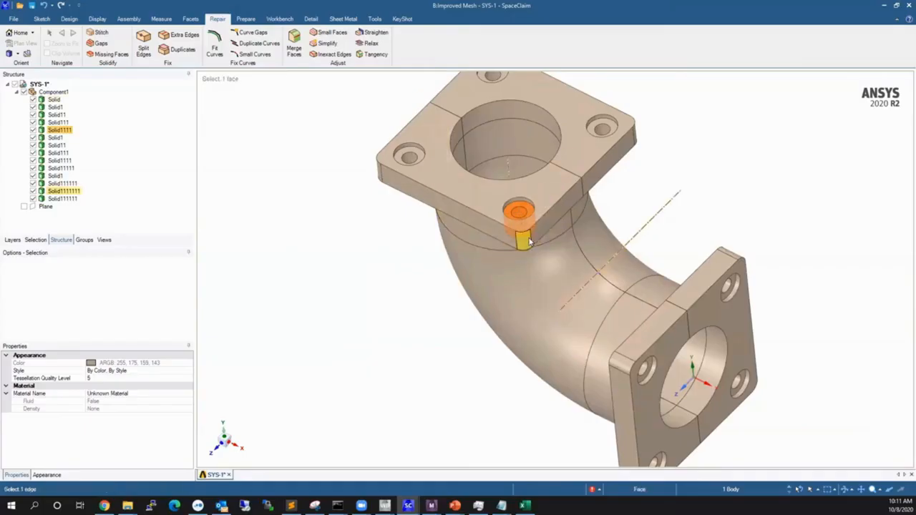
middle_drag(530, 245, 517, 218)
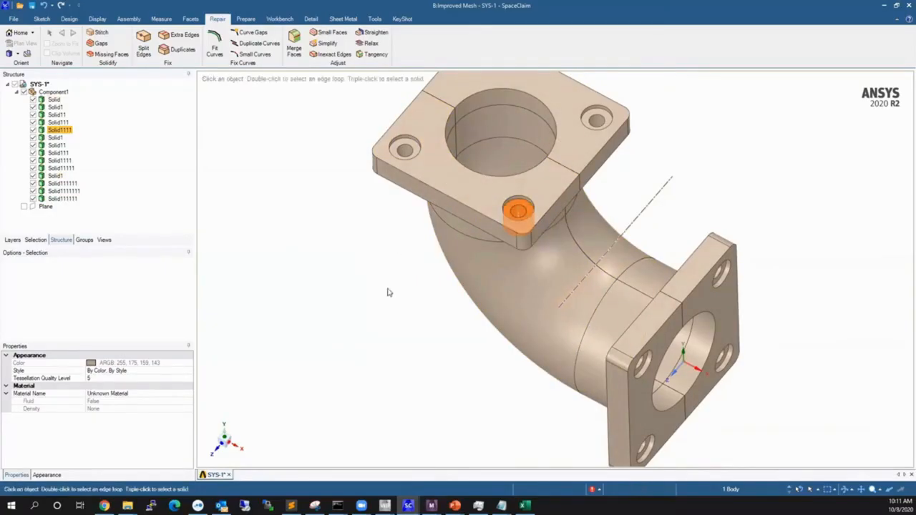
scroll(379, 352, down, 3)
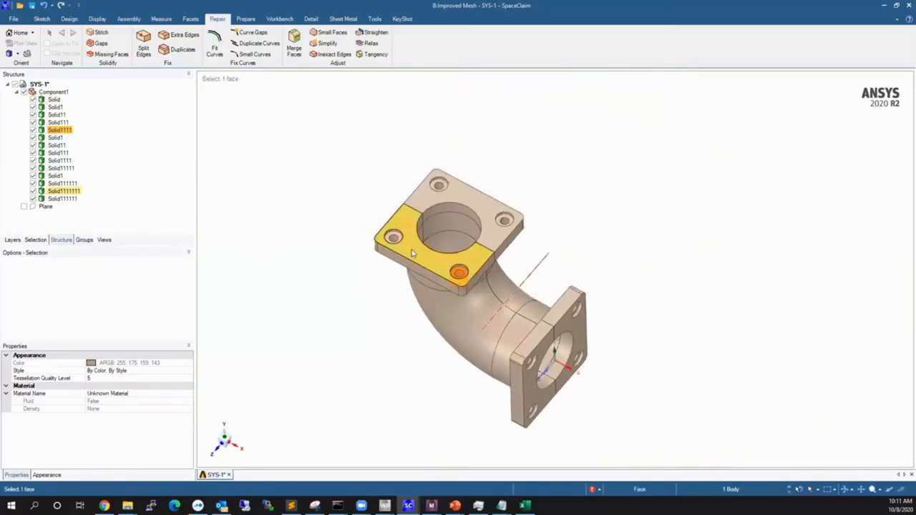
middle_drag(458, 317, 460, 315)
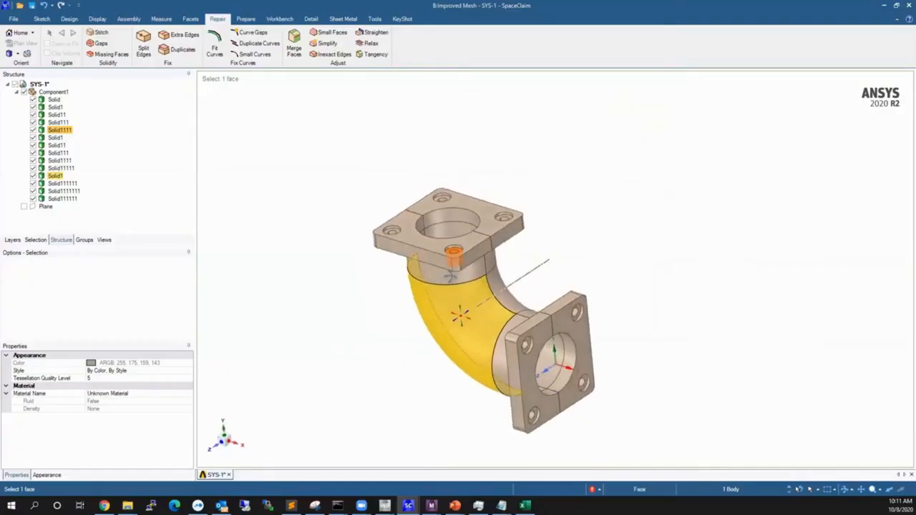
scroll(450, 292, up, 3)
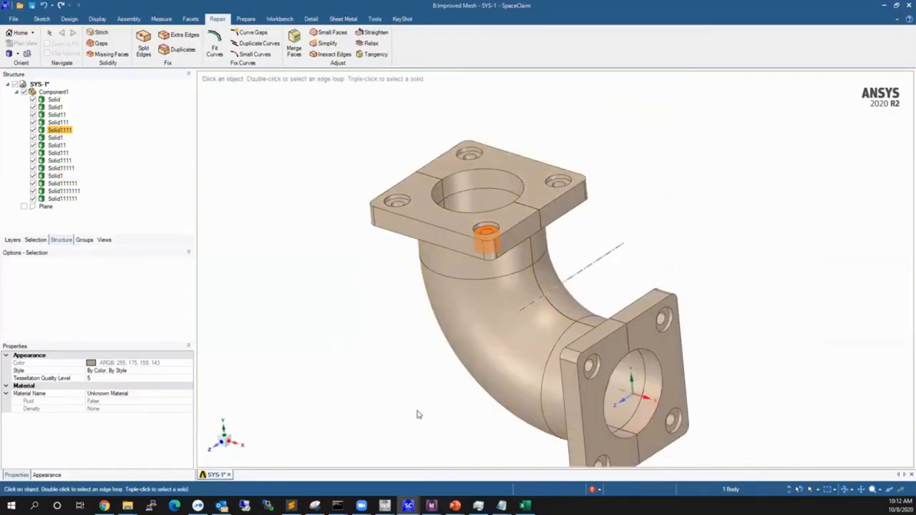
scroll(379, 308, down, 3)
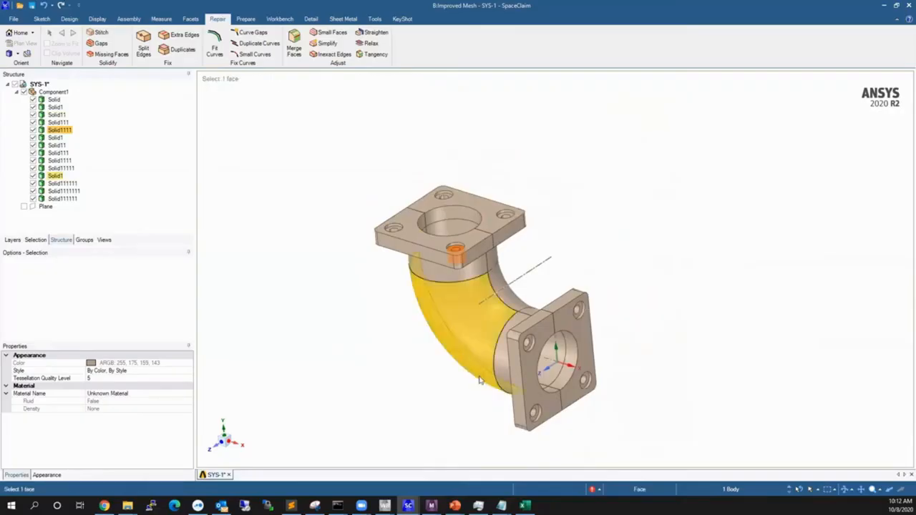
shift+middle_drag(484, 349, 494, 344)
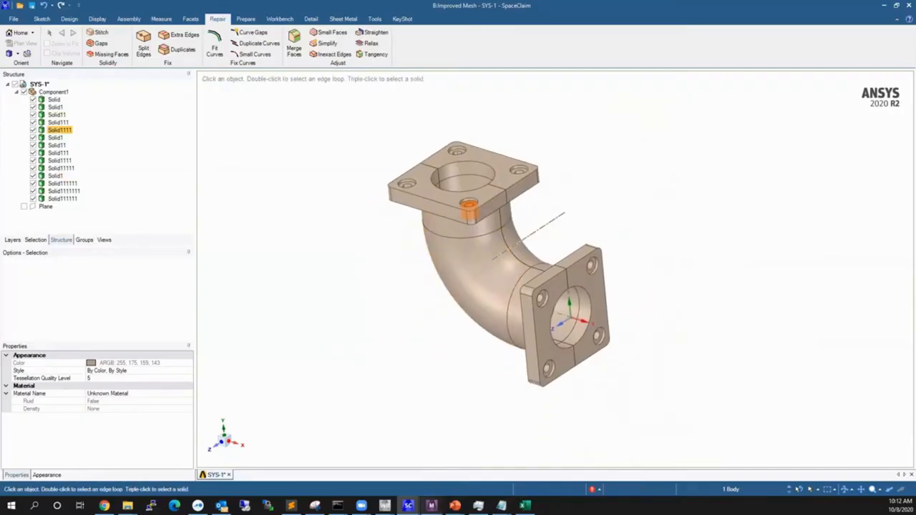
Switch to the Improved Mesh model in Mechanical and examine the elbow's swept mesh on the flanges and bend.
mouse_move(431, 505)
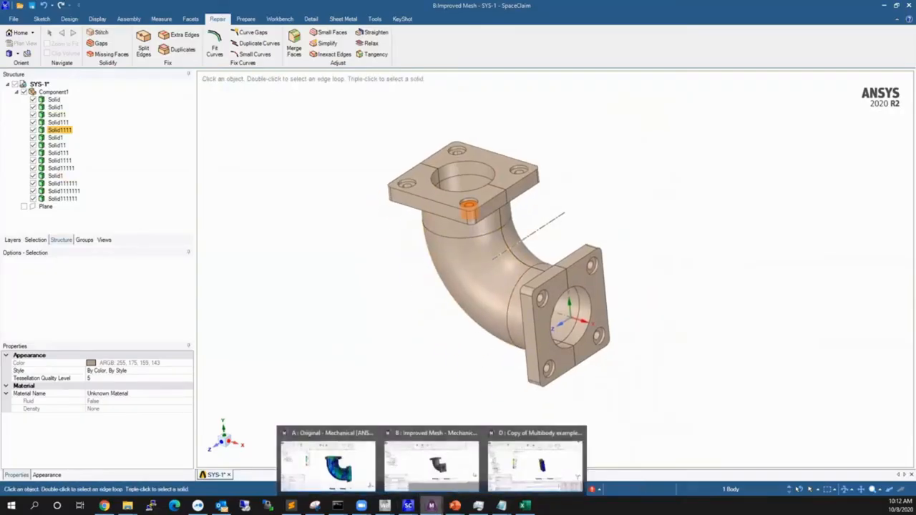
click(412, 466)
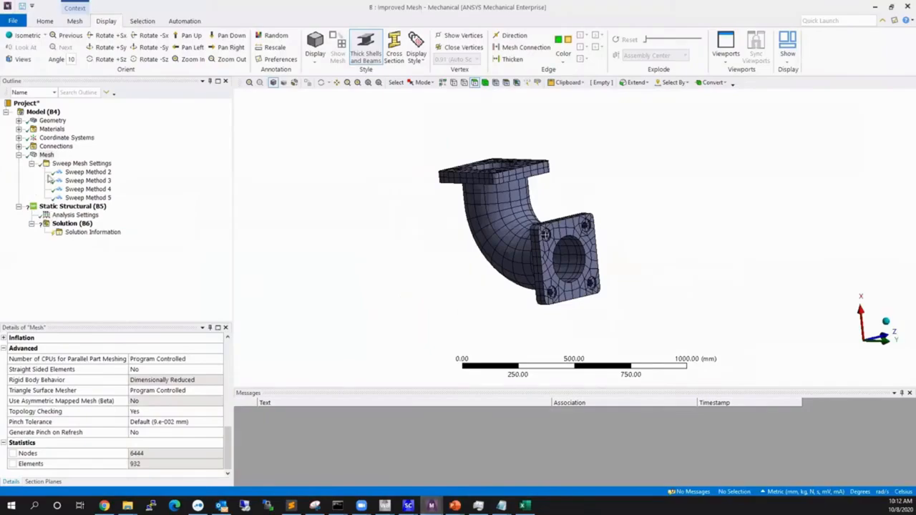
middle_drag(393, 192, 542, 271)
scroll(505, 249, up, 3)
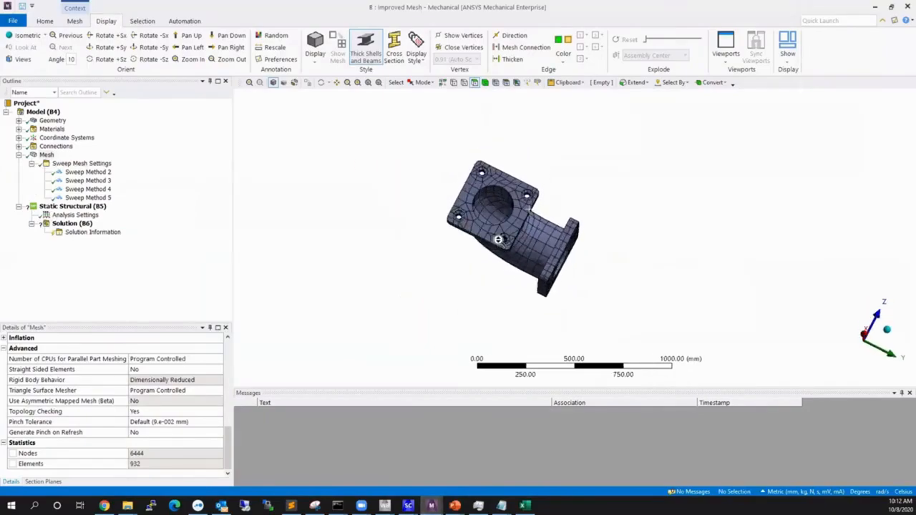
middle_drag(504, 249, 490, 202)
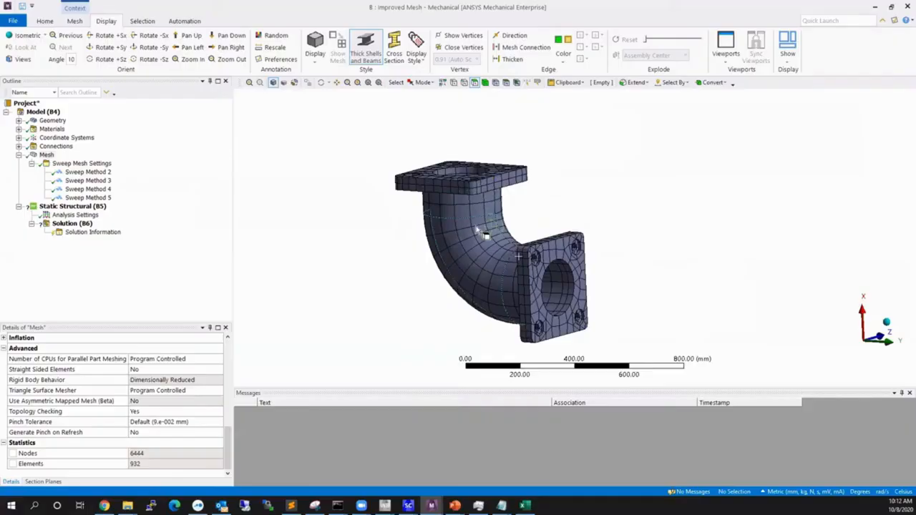
middle_drag(502, 240, 481, 239)
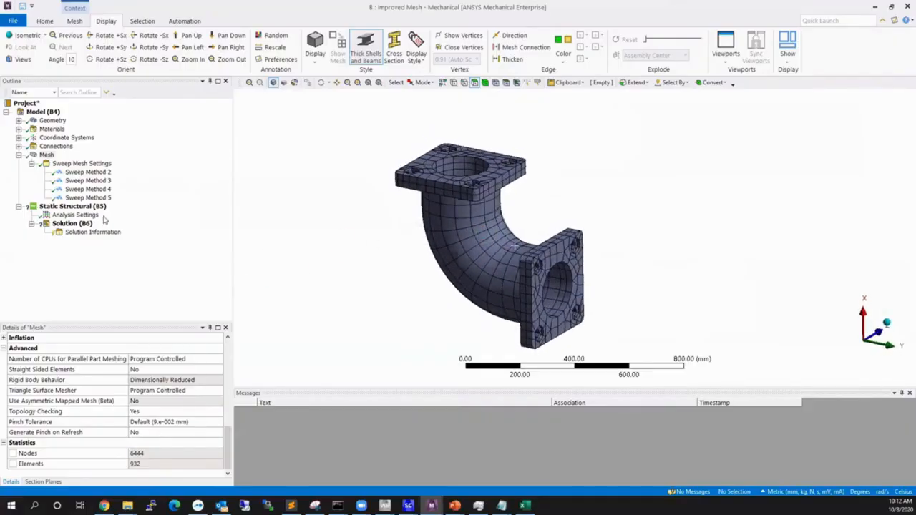
Set the mesh display style to Element Quality.
scroll(210, 363, up, 10)
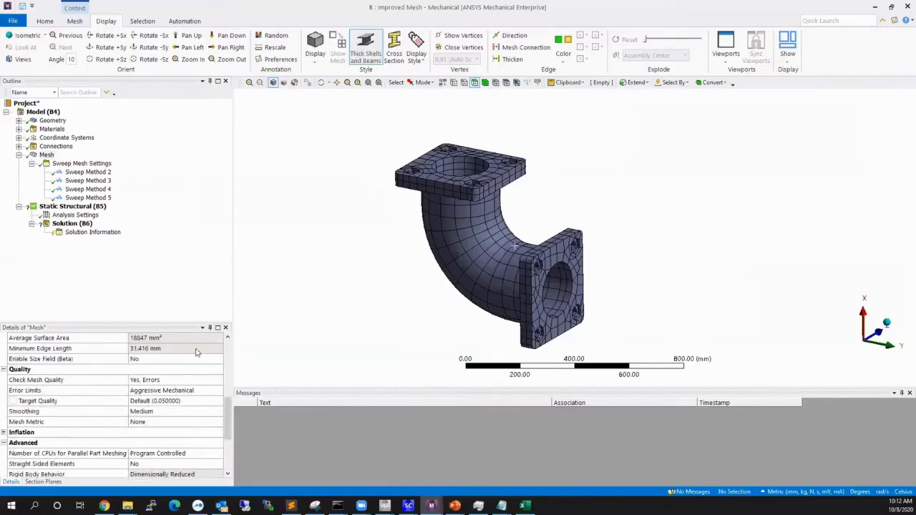
click(205, 350)
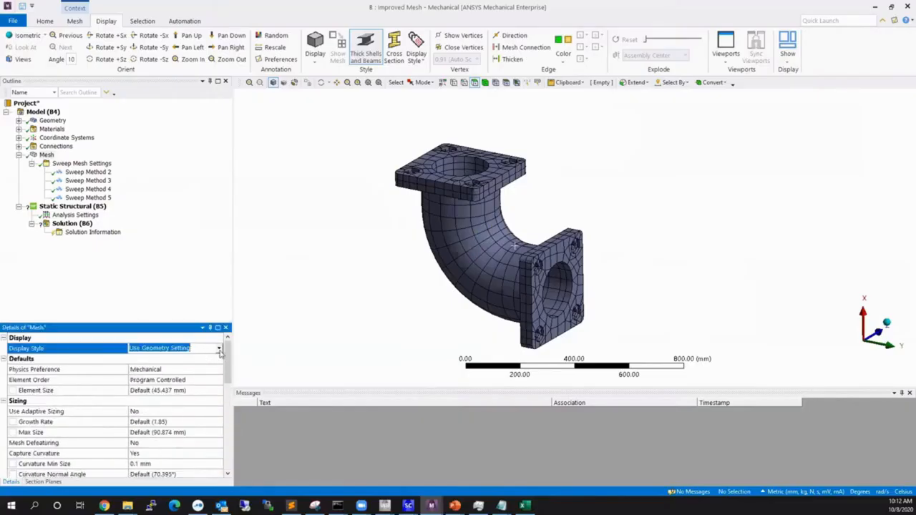
click(219, 349)
click(193, 360)
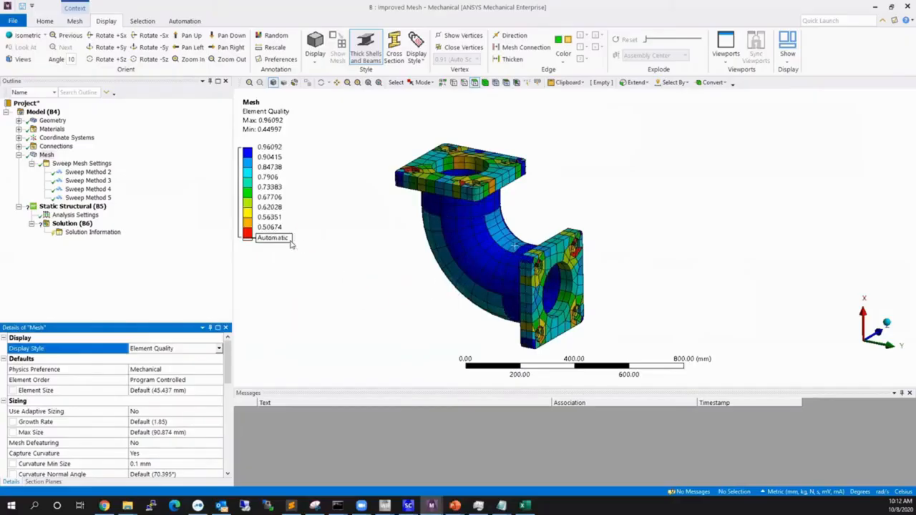
Examine the element quality across the bend and flanges, and check the mesh's node and element statistics.
middle_drag(541, 293, 549, 300)
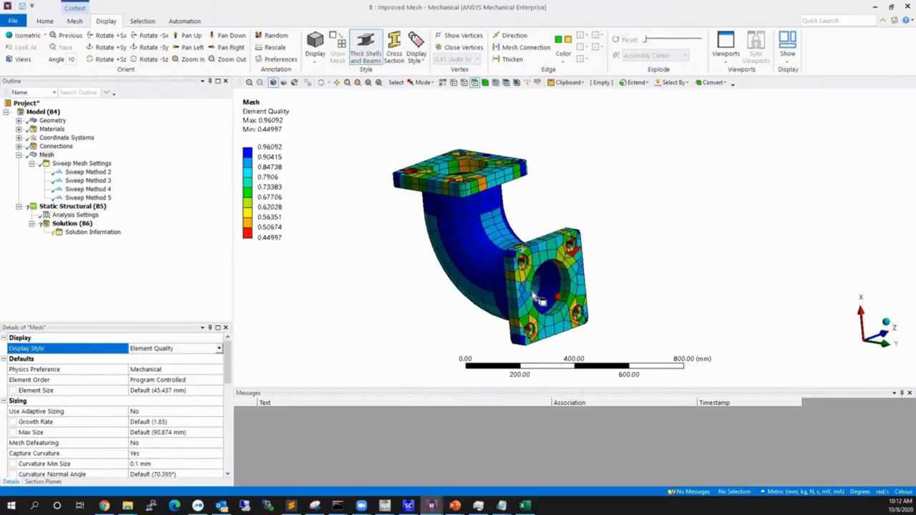
scroll(168, 421, down, 10)
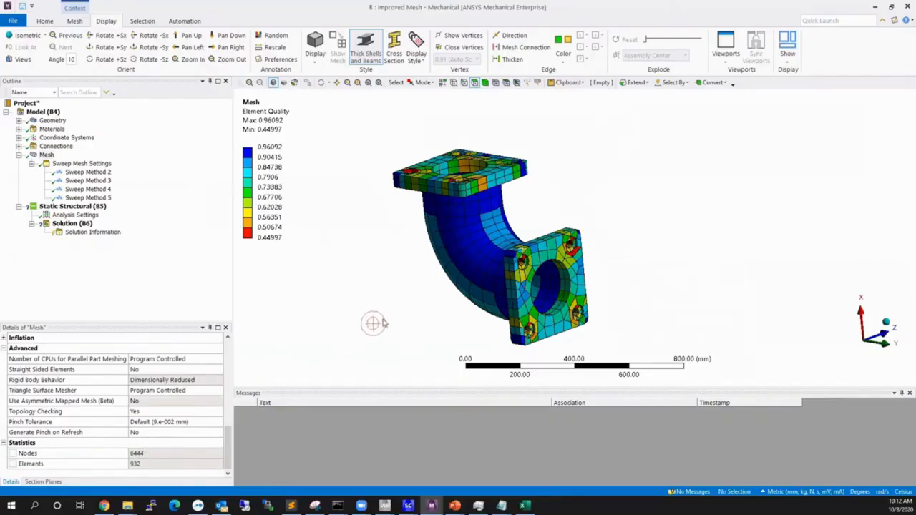
ctrl+middle_drag(438, 356, 436, 333)
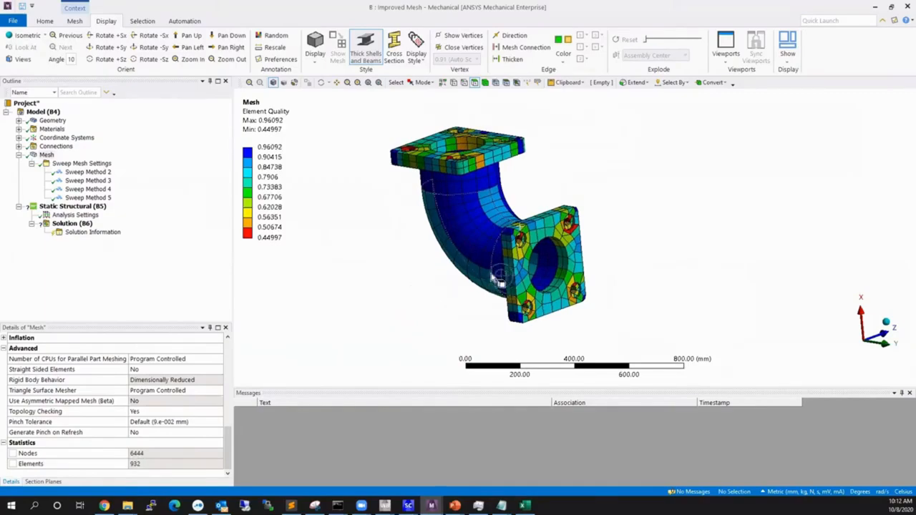
middle_drag(504, 258, 493, 283)
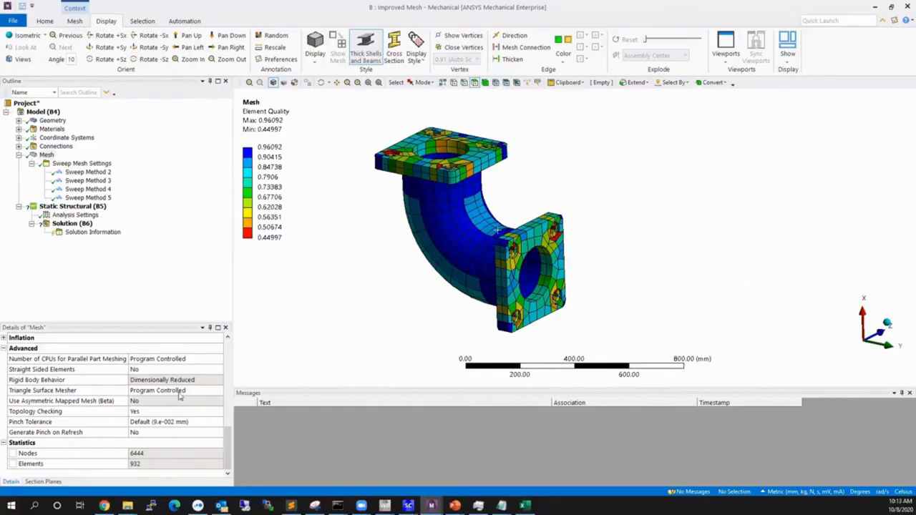
Return the mesh display style to Use Geometry Setting and switch it back to Element Quality.
scroll(189, 384, up, 6)
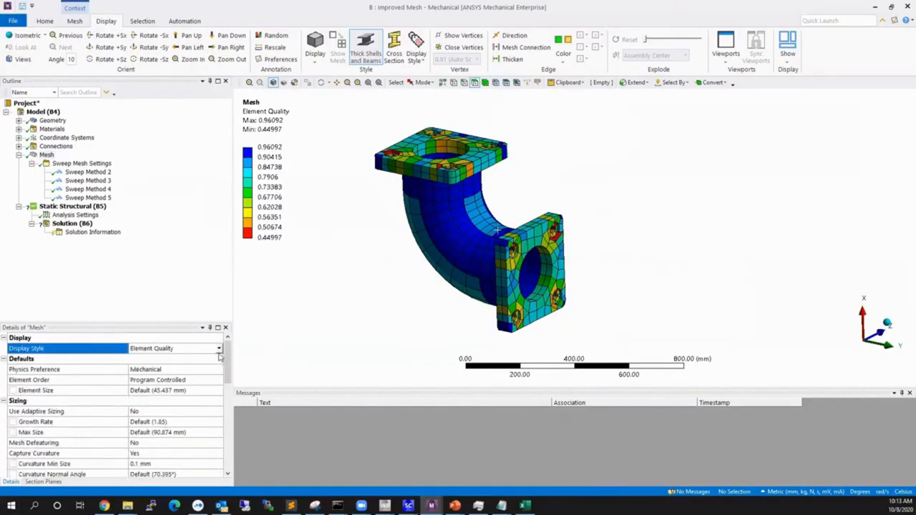
click(219, 349)
click(172, 356)
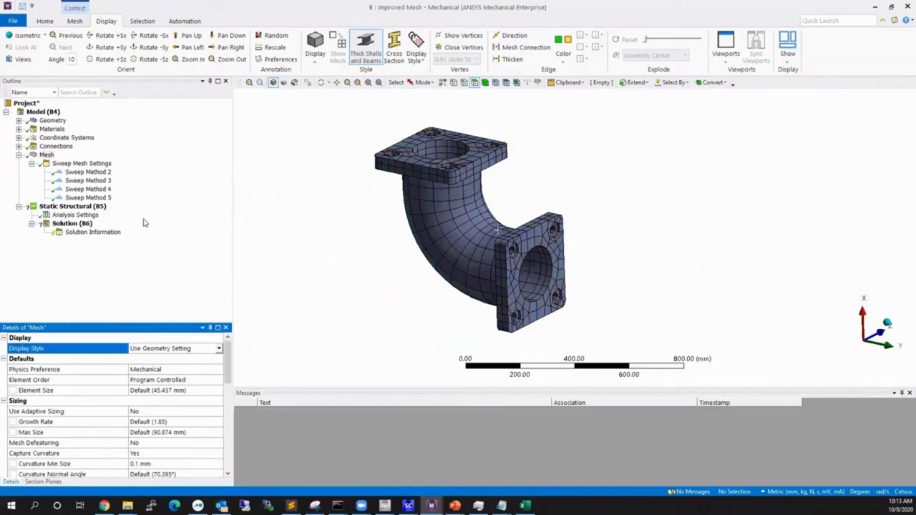
click(219, 348)
click(165, 366)
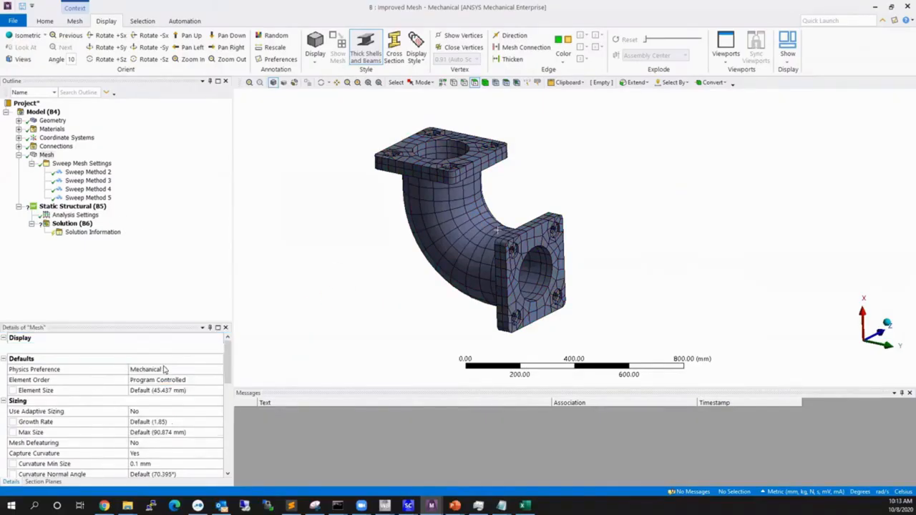
Cut the mesh with Section Plane1 and examine the element quality through the pipe wall and flanges.
click(43, 482)
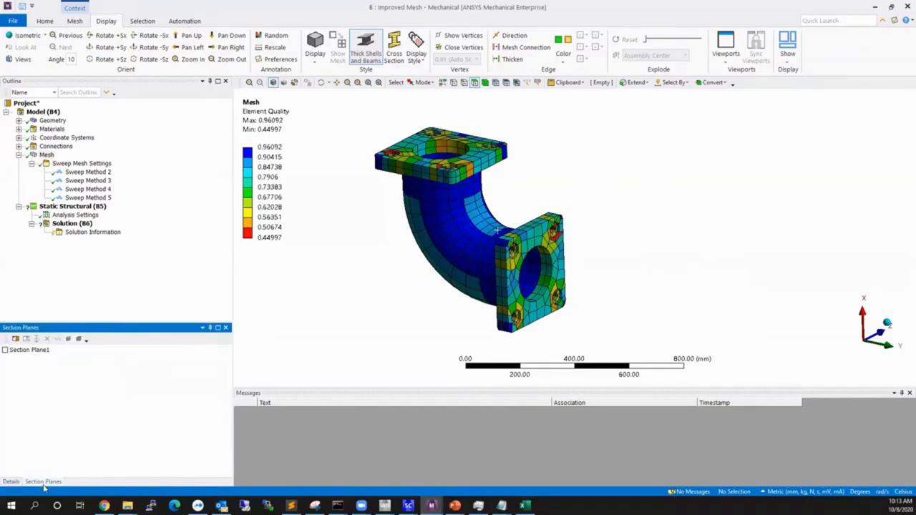
click(5, 350)
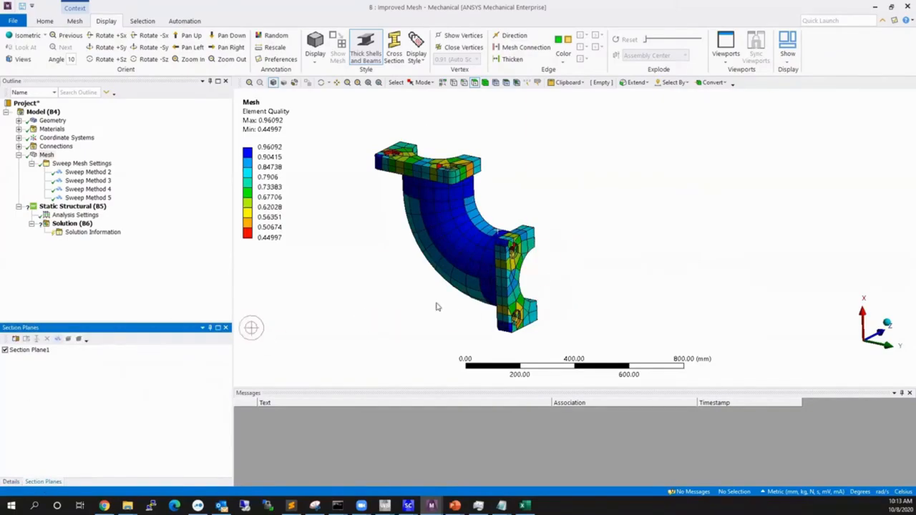
middle_drag(438, 306, 466, 215)
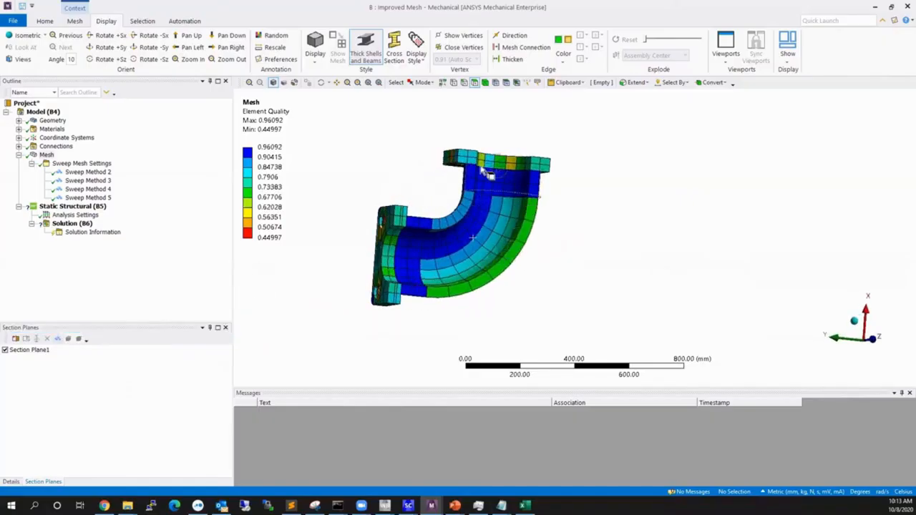
middle_drag(494, 208, 479, 251)
scroll(459, 276, up, 2)
scroll(456, 267, up, 2)
scroll(475, 286, down, 3)
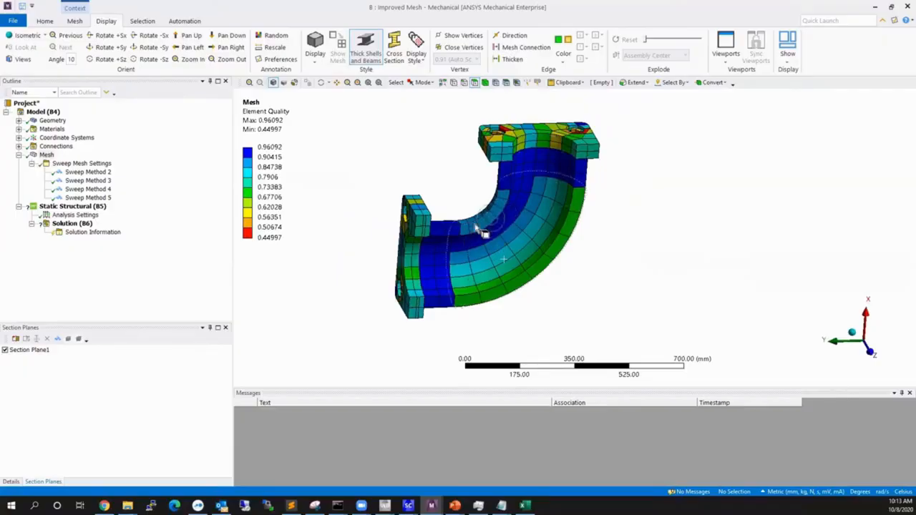
Turn off Section Plane1 and set the mesh display style to Use Geometry Setting.
click(6, 351)
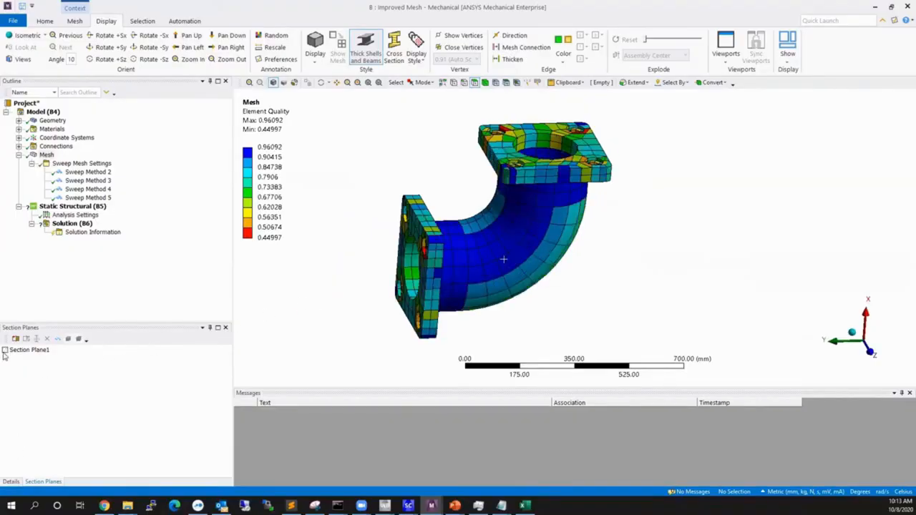
click(11, 482)
click(220, 349)
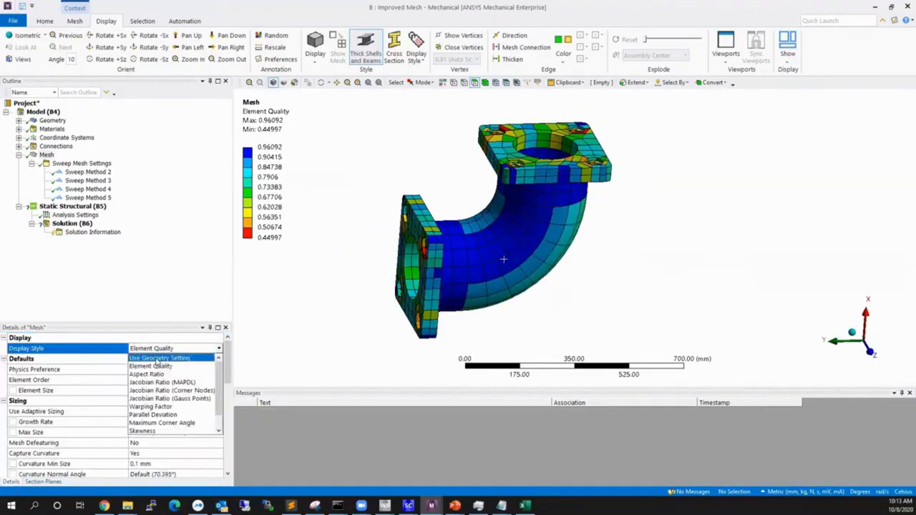
click(154, 360)
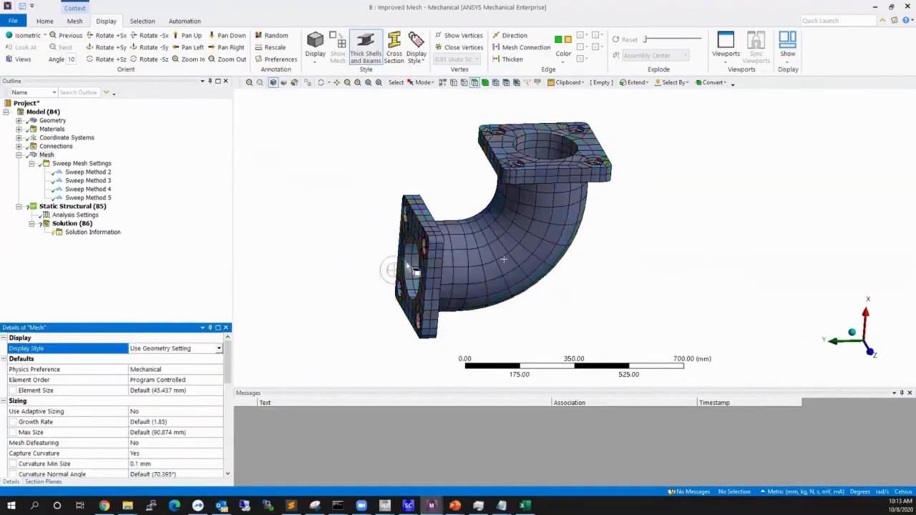
Open the settings of Sweep Method 2 and examine the bolt hole rings it covers on both flanges.
click(88, 173)
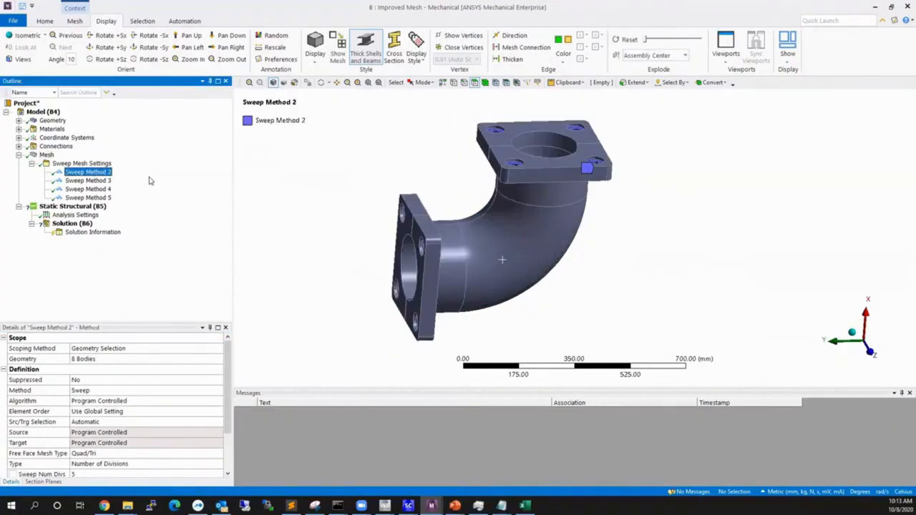
middle_drag(399, 287, 536, 276)
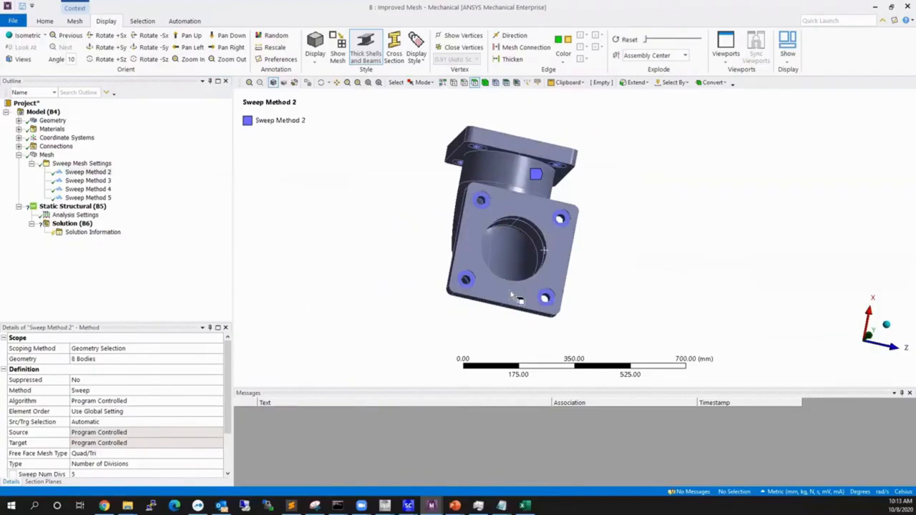
middle_drag(512, 295, 511, 178)
scroll(329, 277, up, 1)
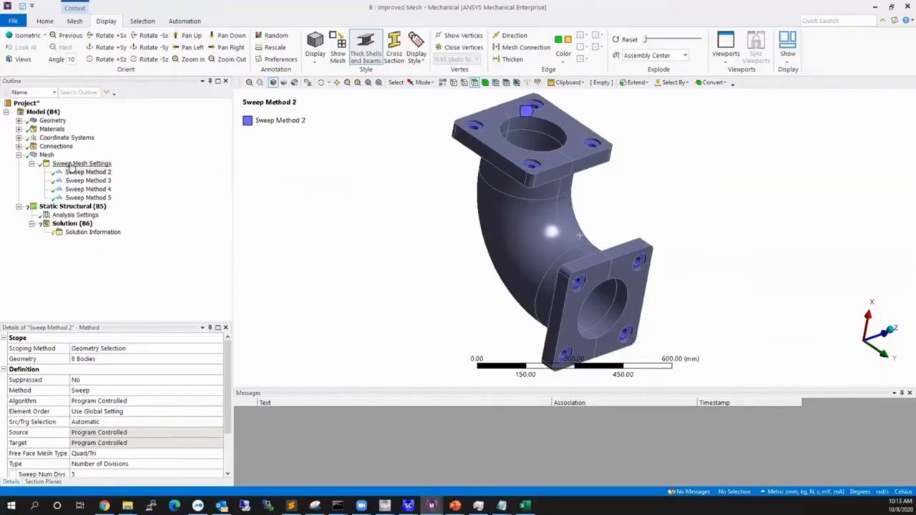
middle_drag(562, 165, 557, 163)
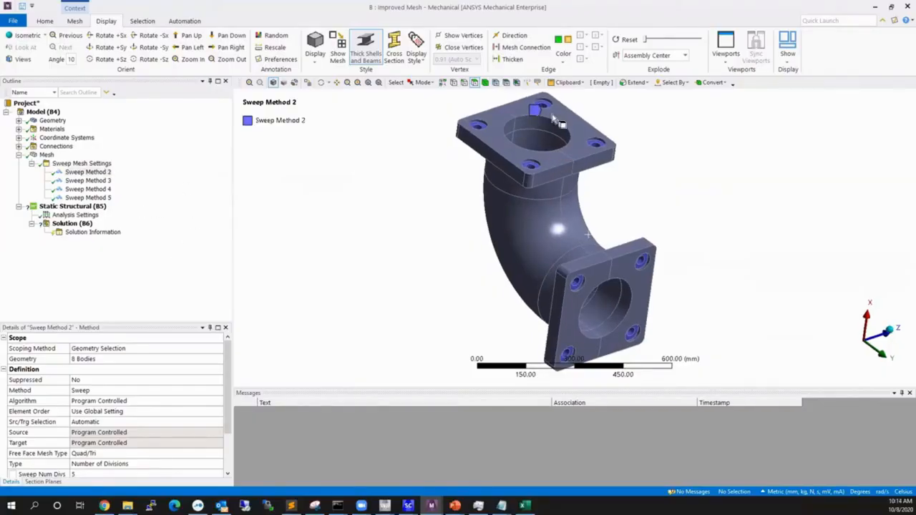
Highlight the bodies scoped to Sweep Method 2, inspect them on both flanges, and clear the selection.
click(86, 359)
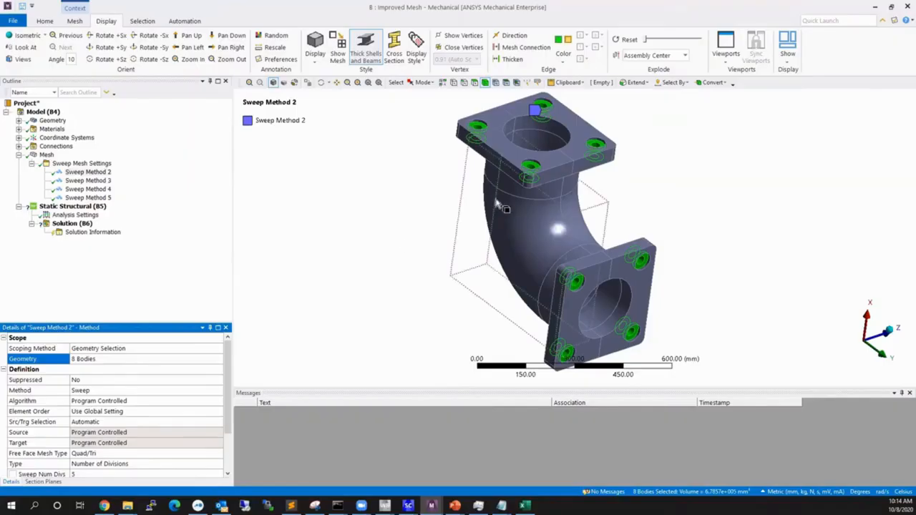
middle_drag(482, 231, 447, 226)
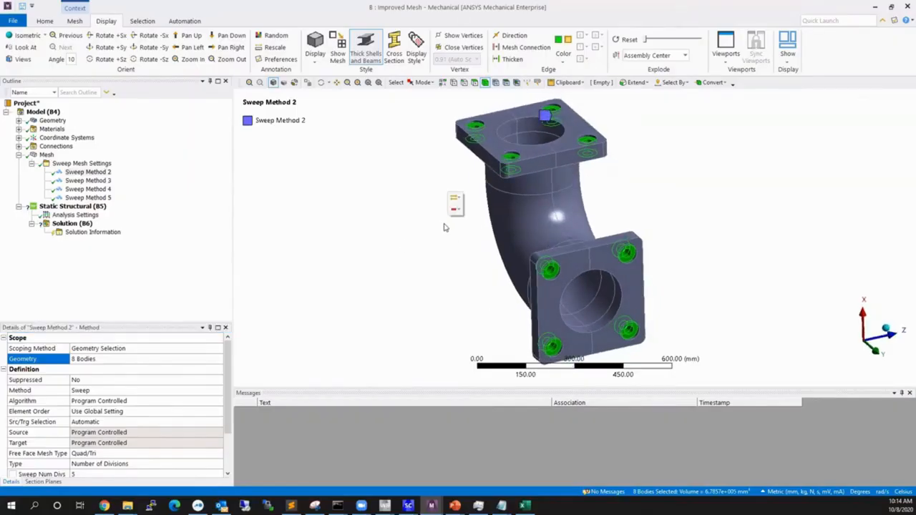
click(390, 239)
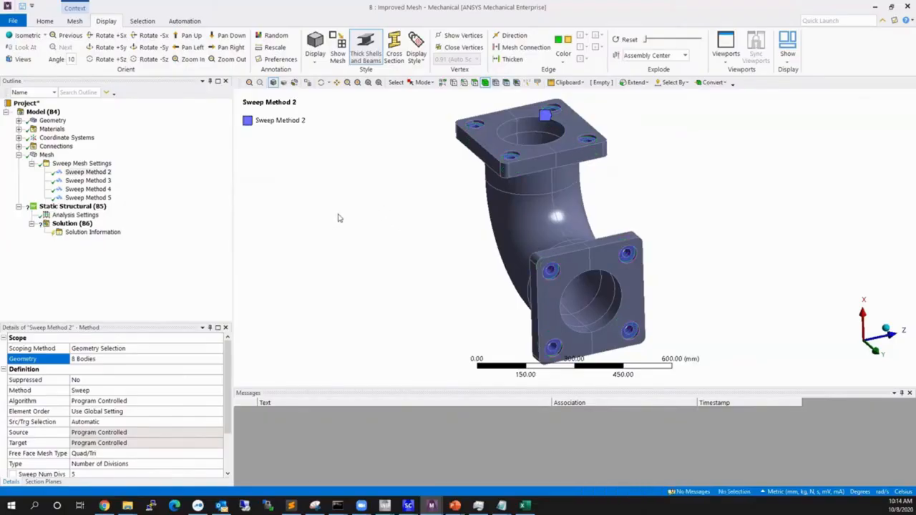
Isolate the ring solid around the upper flange's front bolt hole by hiding all other bodies.
middle_drag(465, 151, 504, 166)
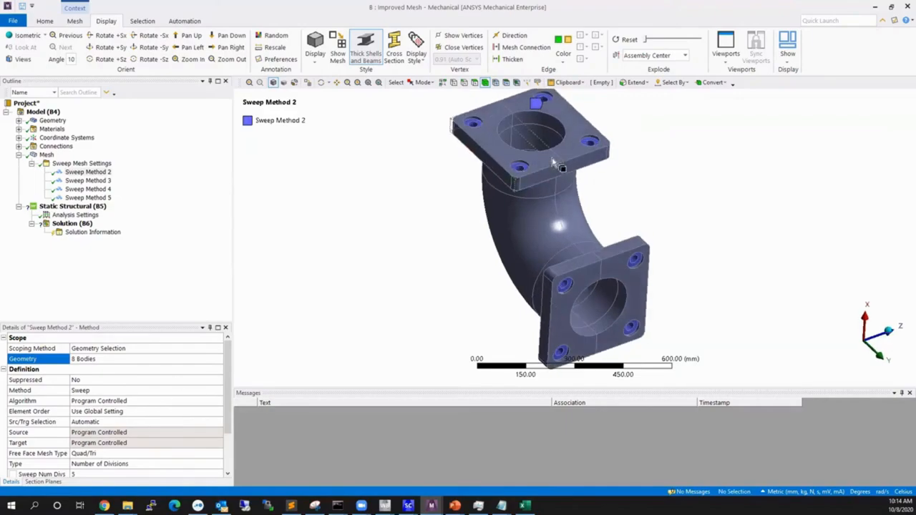
scroll(508, 161, up, 5)
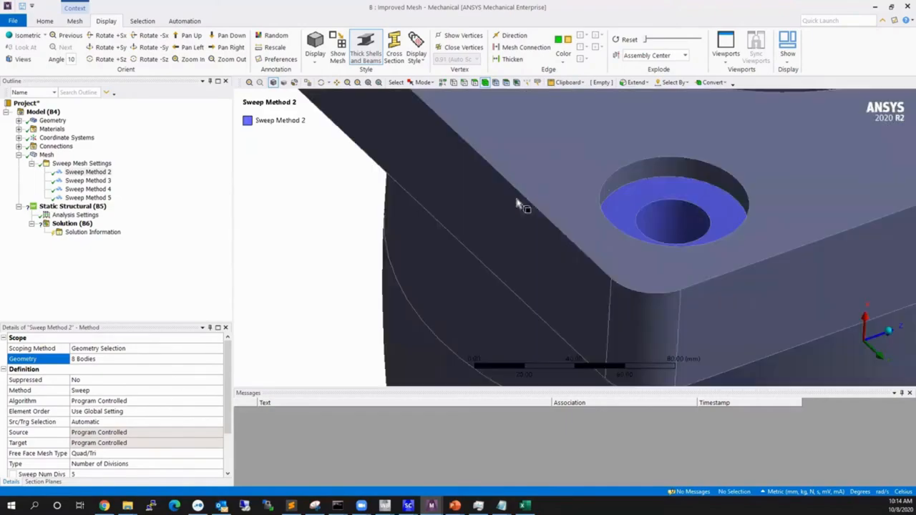
right_click(657, 194)
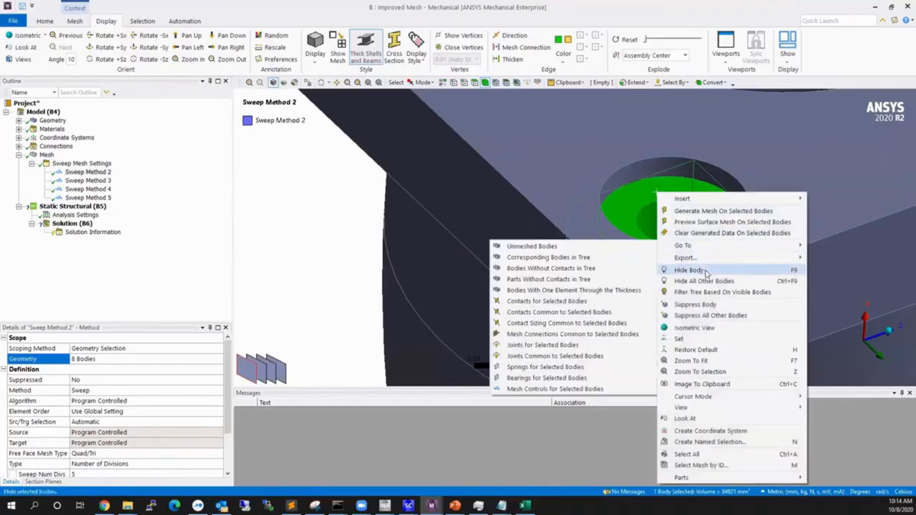
click(710, 281)
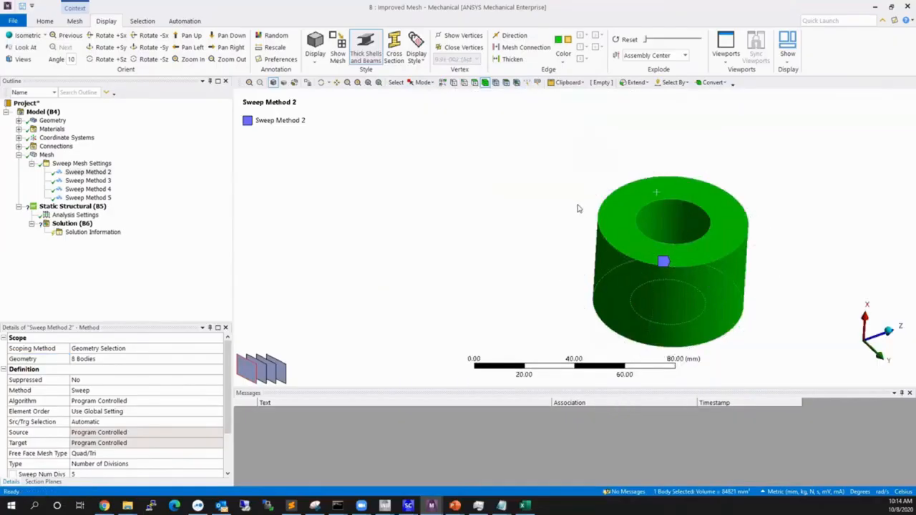
Examine the isolated ring solid together with the Src/Trg Selection setting of Sweep Method 2.
click(551, 194)
scroll(550, 194, down, 1)
click(591, 245)
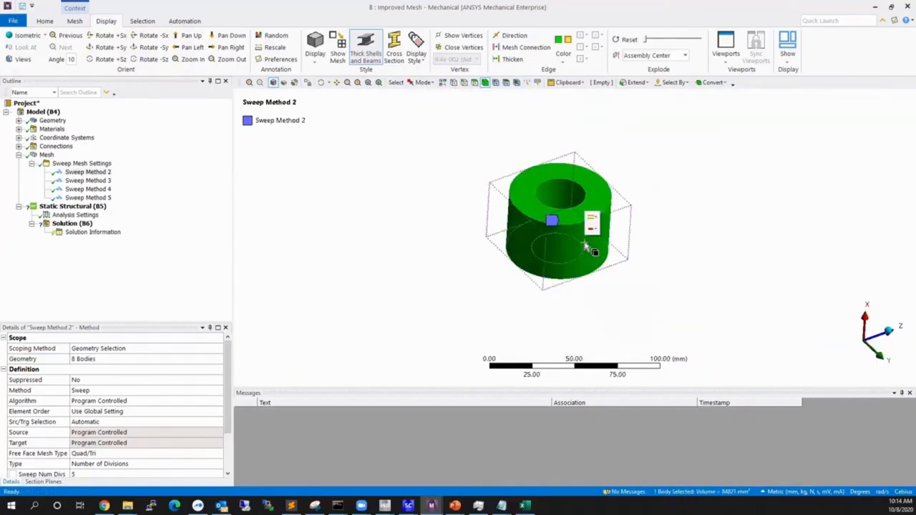
click(34, 424)
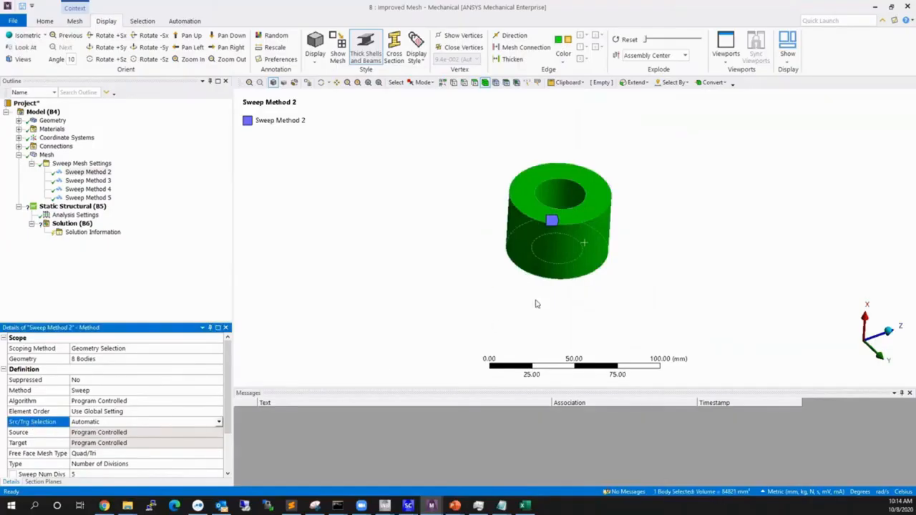
Clear the ring solid's selection and examine its two end faces along with the remaining Sweep Method 2 settings.
click(473, 276)
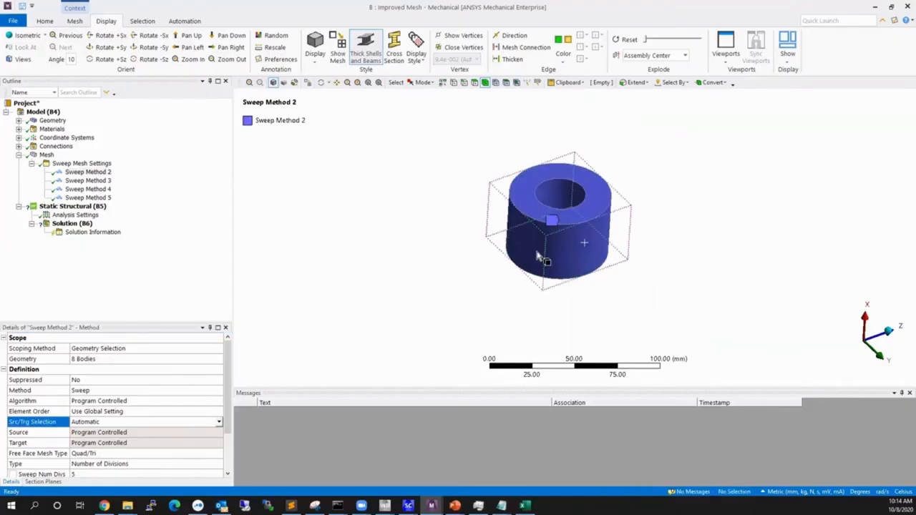
ctrl+middle_drag(579, 260, 620, 183)
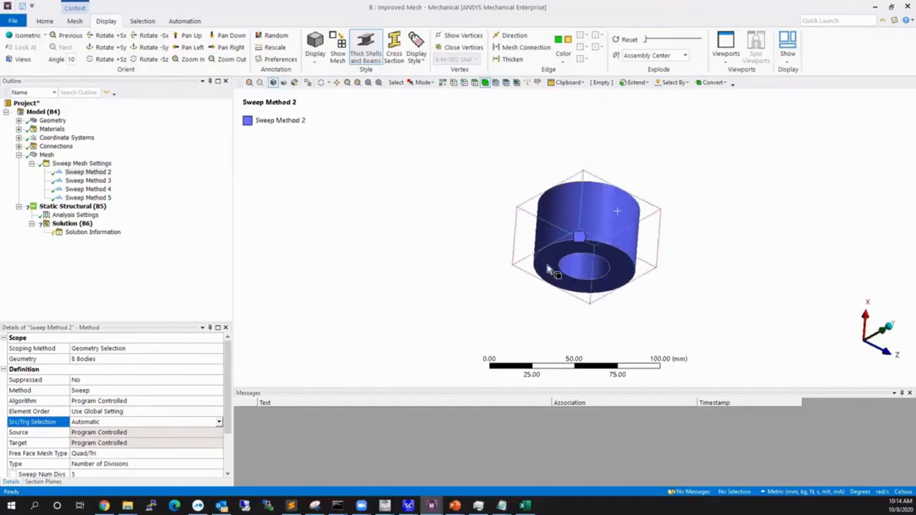
middle_drag(562, 272, 576, 214)
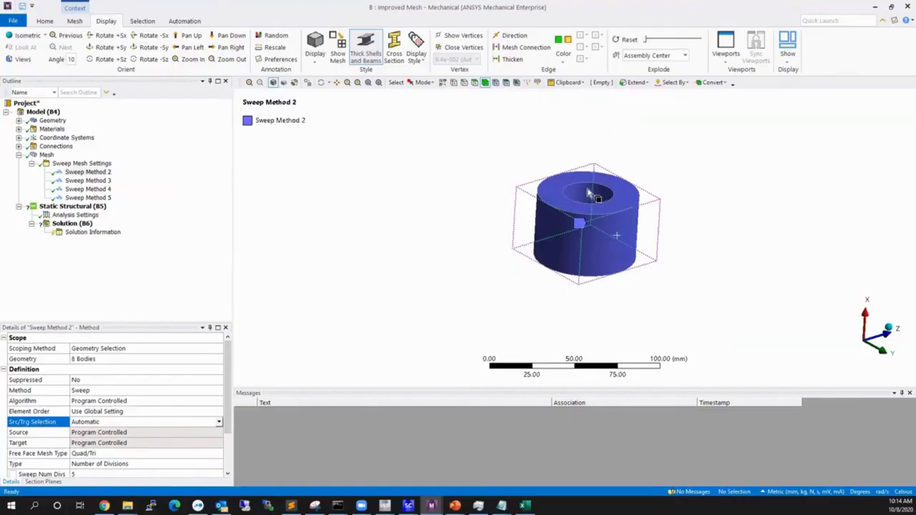
middle_drag(577, 231, 573, 256)
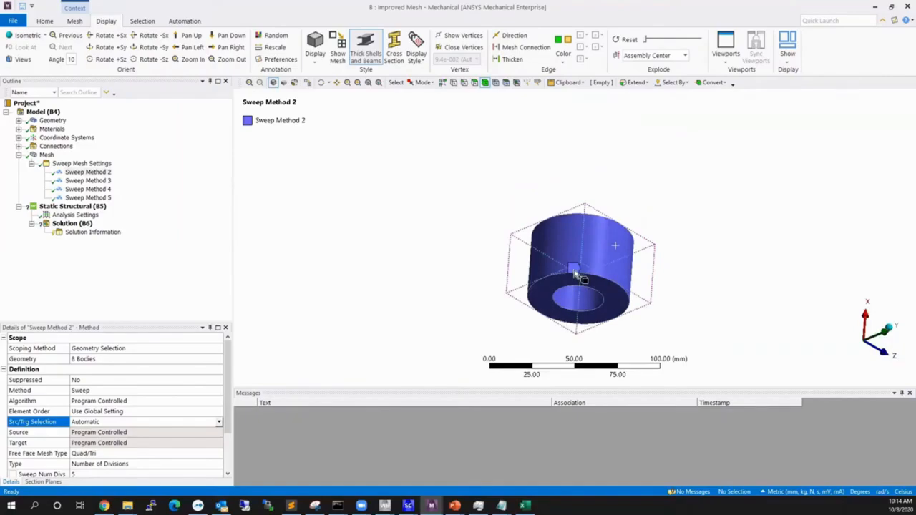
middle_drag(577, 274, 617, 303)
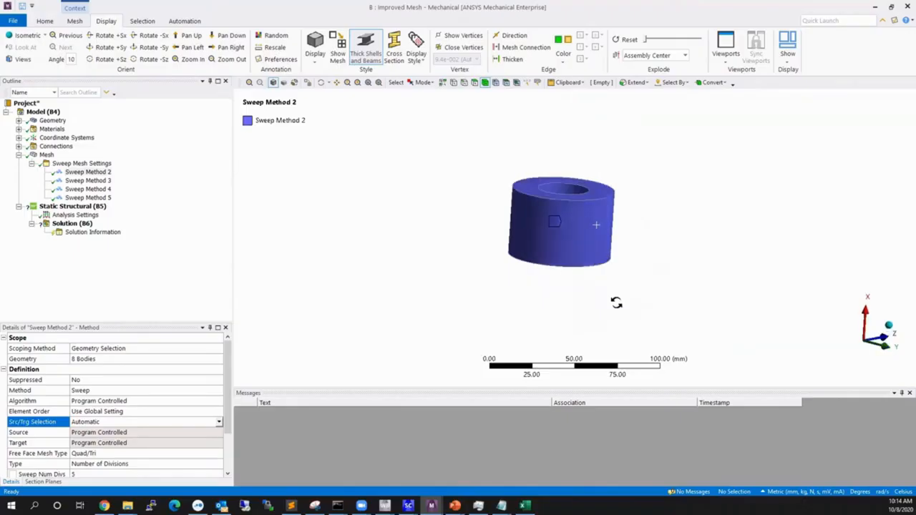
scroll(181, 425, down, 2)
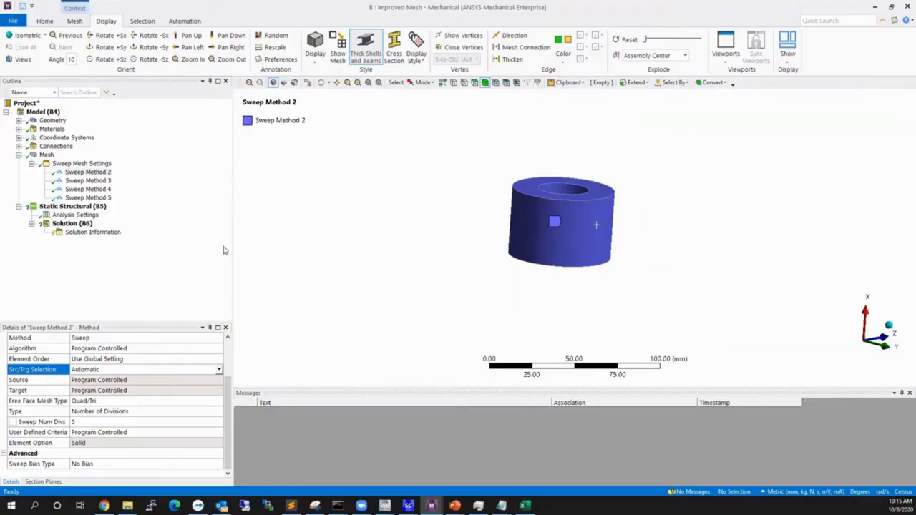
Display the mesh on the isolated ring solid and examine the swept element layers around its hole.
click(47, 156)
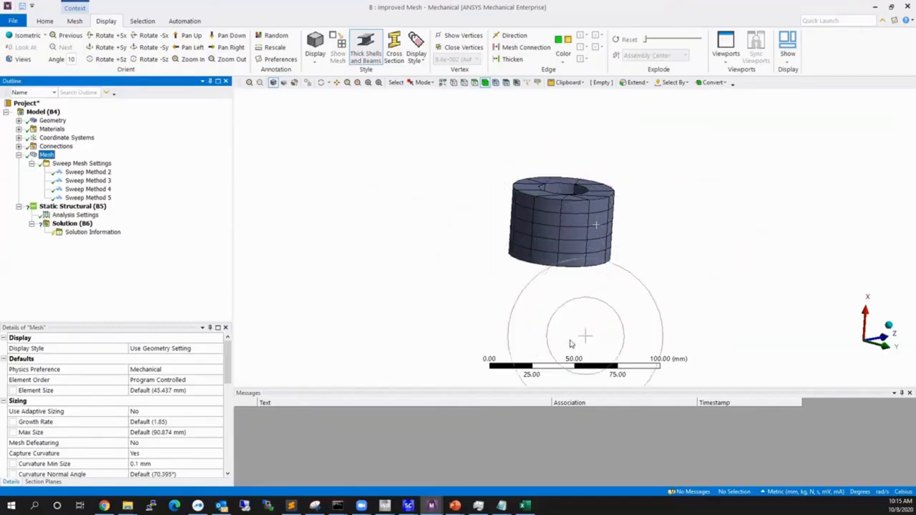
middle_drag(571, 344, 542, 198)
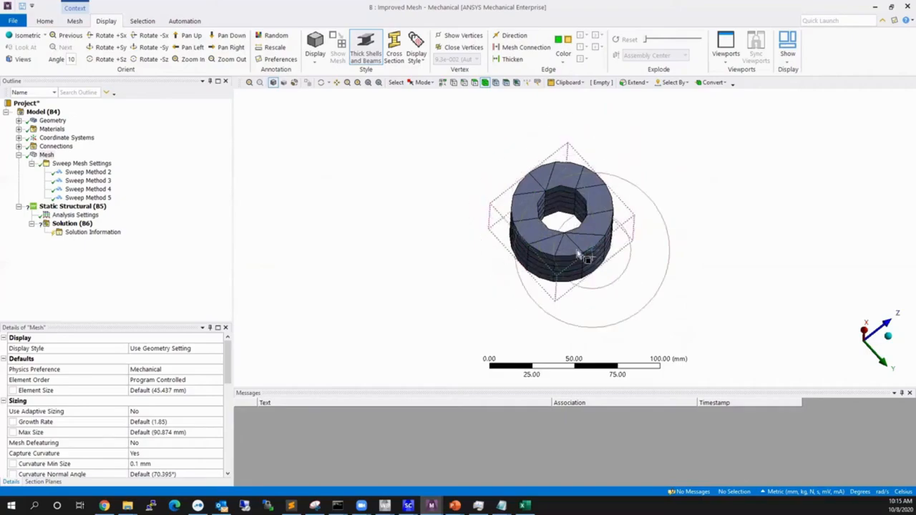
drag(562, 229, 446, 236)
Show all bodies of the meshed elbow again.
right_click(444, 237)
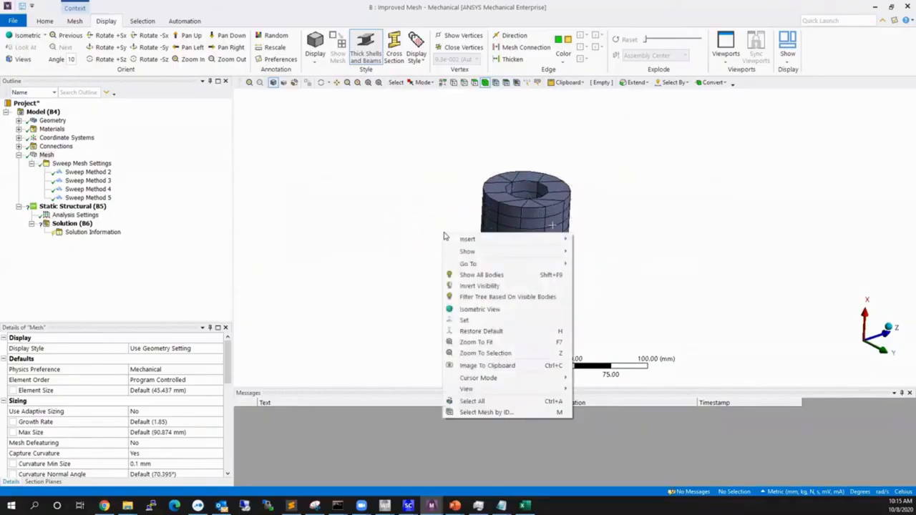
click(478, 272)
scroll(477, 262, down, 3)
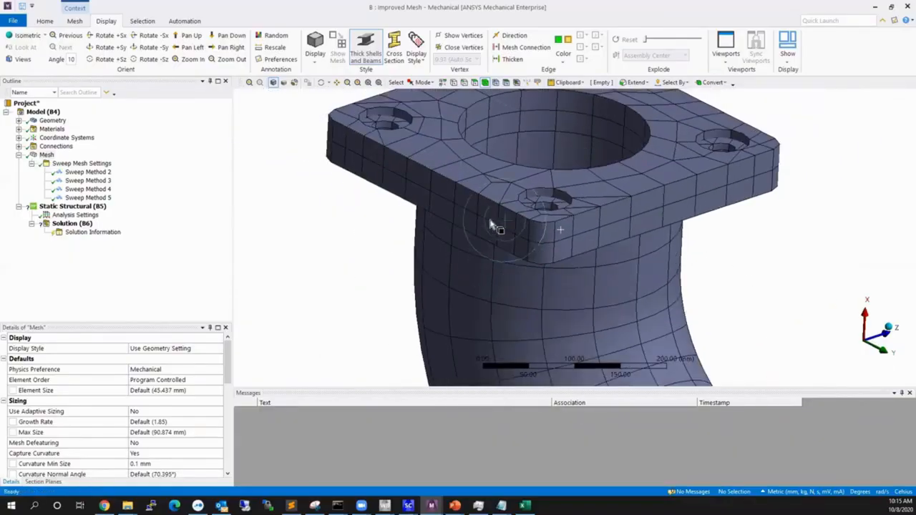
ctrl+middle_drag(560, 244, 598, 261)
Open the settings of Sweep Method 3 and isolate its half-pipe elbow body by hiding all other bodies.
click(87, 181)
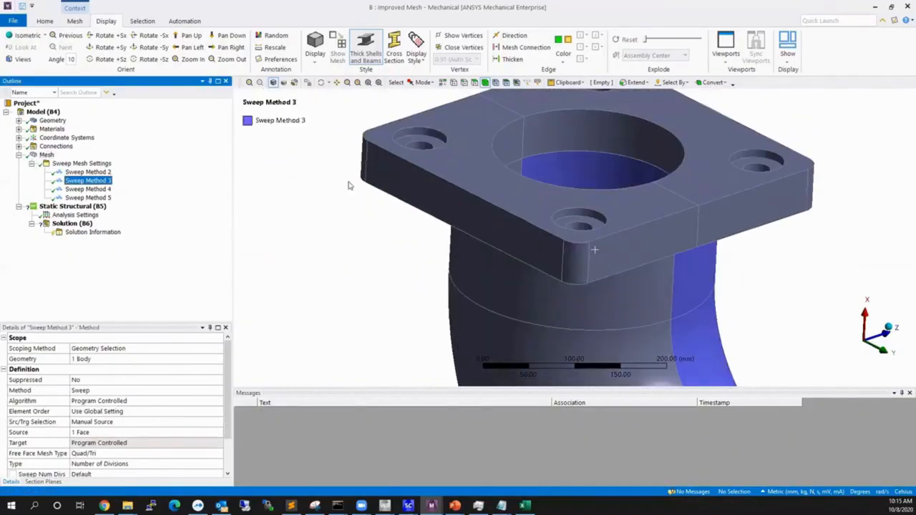
scroll(660, 249, down, 3)
ctrl+middle_drag(675, 278, 590, 220)
click(590, 220)
right_click(588, 204)
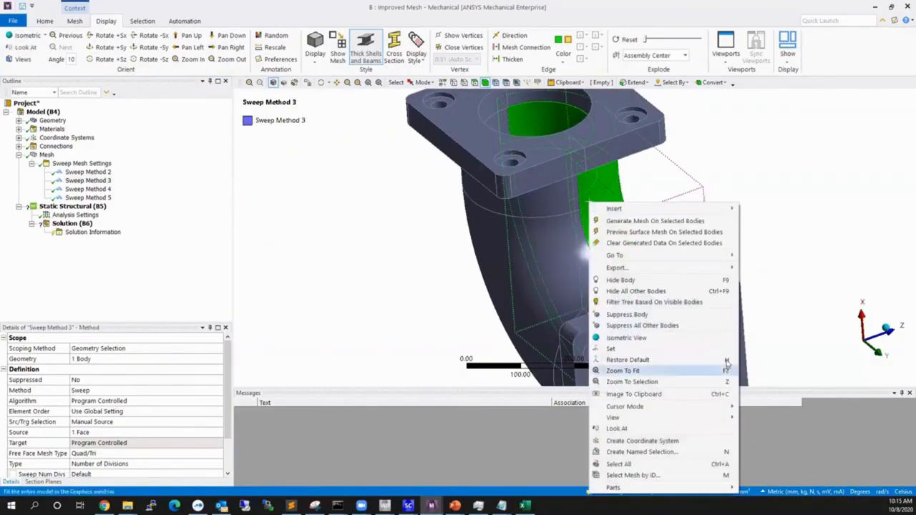
click(677, 295)
click(434, 174)
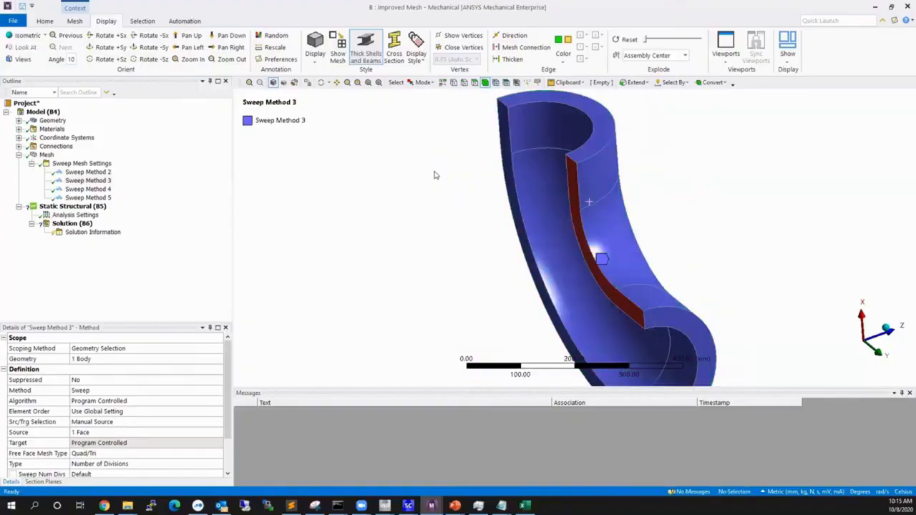
Examine the isolated half-pipe body and its red source face together with the Src/Trg Selection setting of Sweep Method 3.
middle_drag(590, 272, 606, 225)
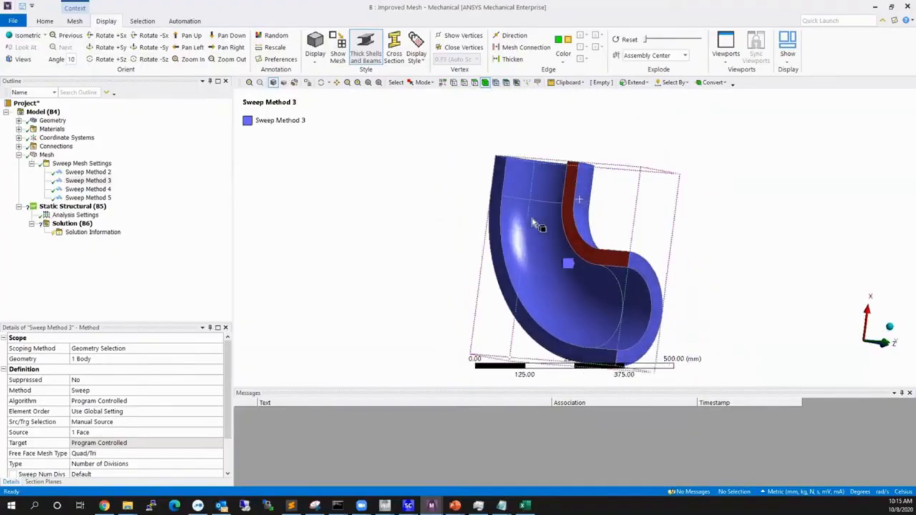
click(45, 425)
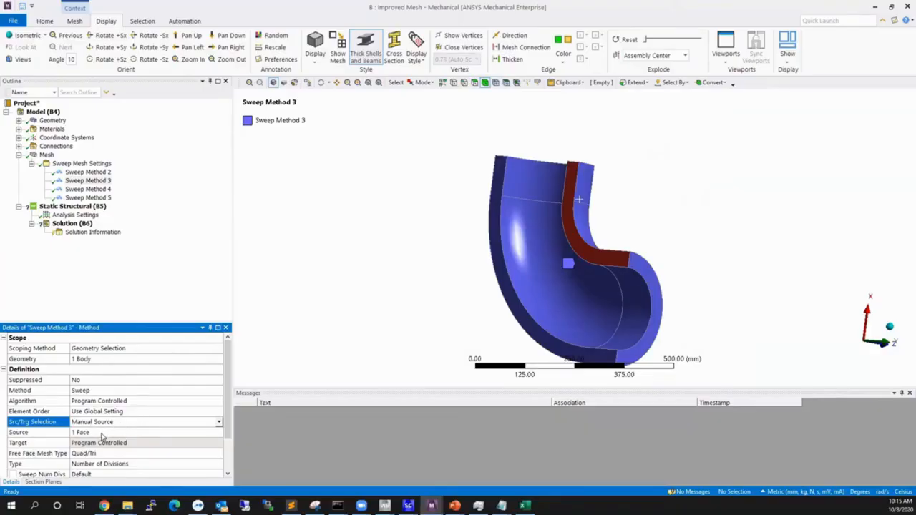
middle_drag(499, 356, 566, 280)
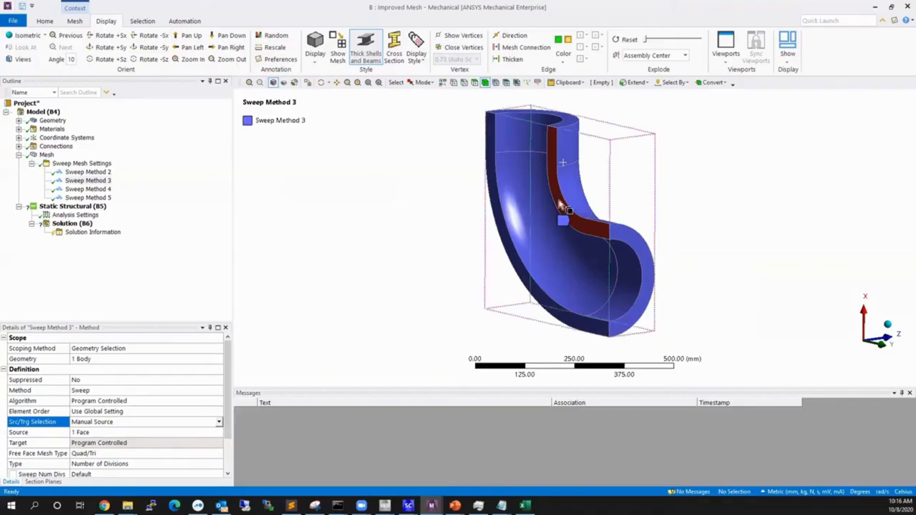
middle_drag(538, 255, 594, 243)
scroll(595, 243, down, 5)
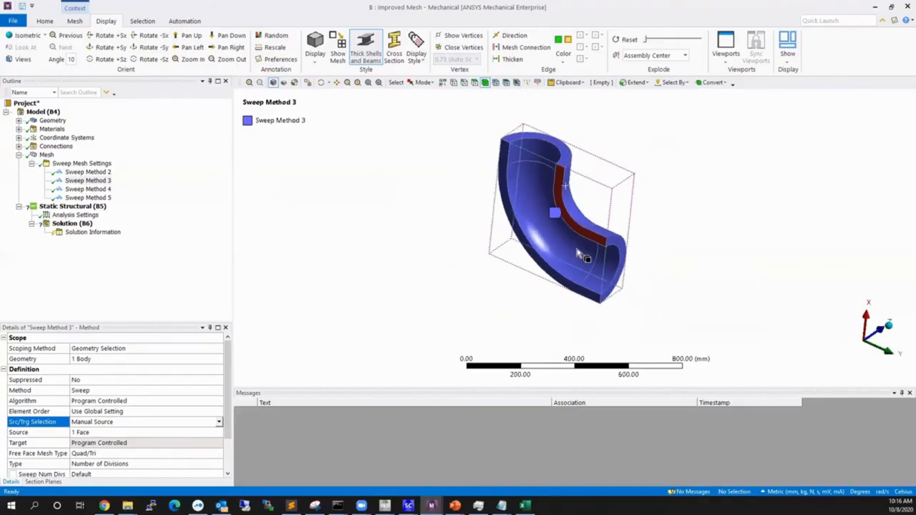
scroll(559, 190, up, 1)
ctrl+middle_drag(561, 201, 595, 227)
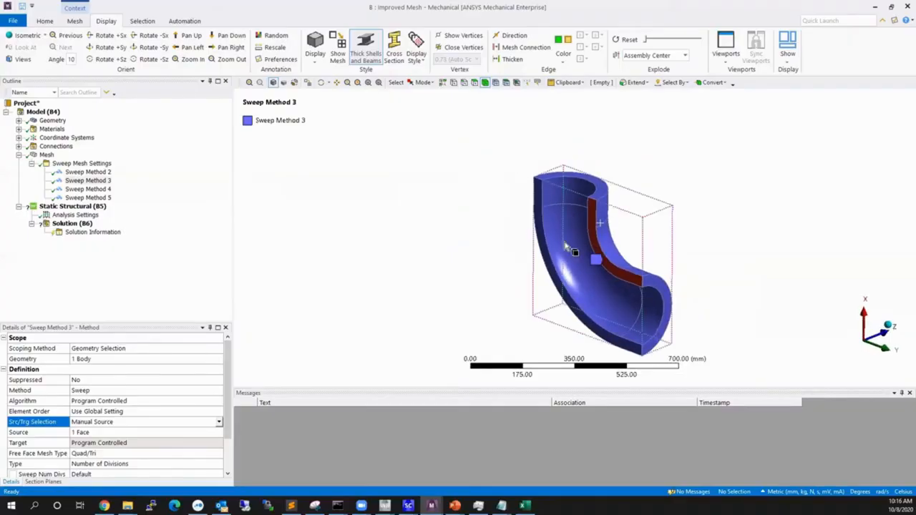
scroll(625, 278, up, 1)
ctrl+middle_drag(633, 282, 620, 262)
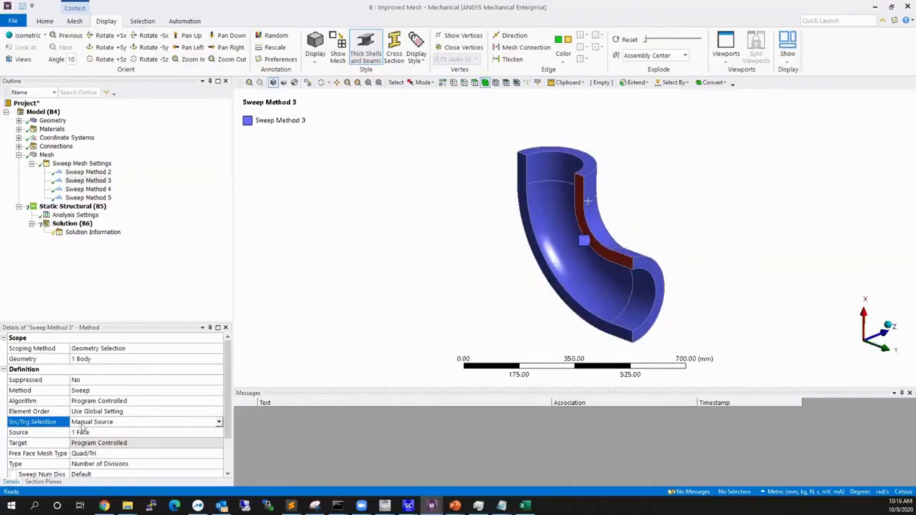
Review the Src/Trg Selection options of Sweep Method 3, highlight its source face, and clear the selection.
click(219, 423)
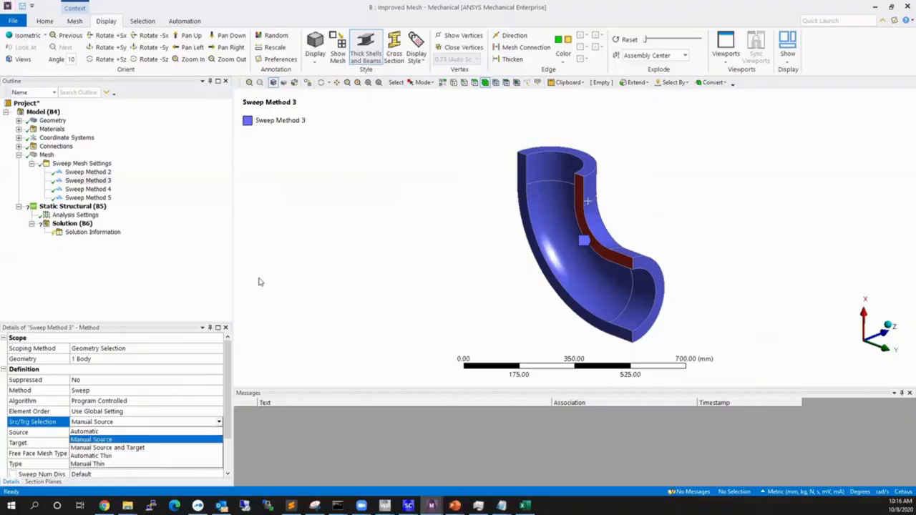
click(216, 279)
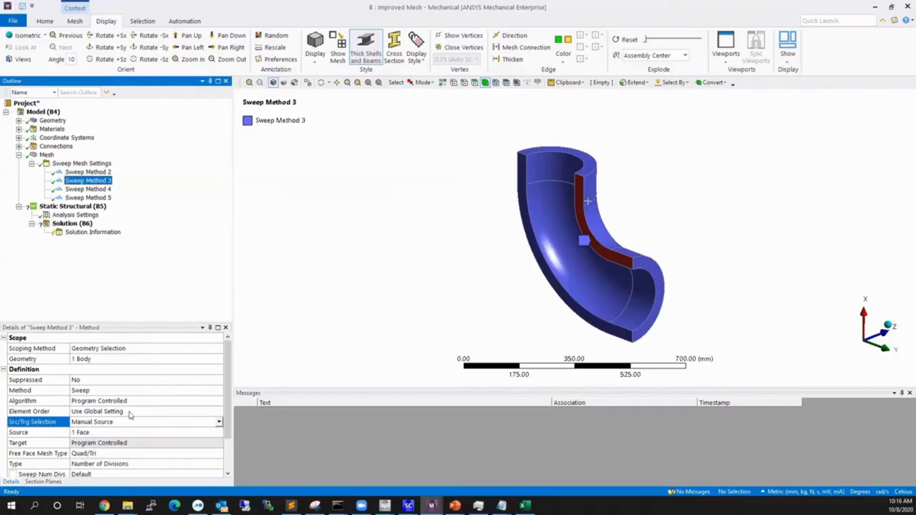
click(86, 434)
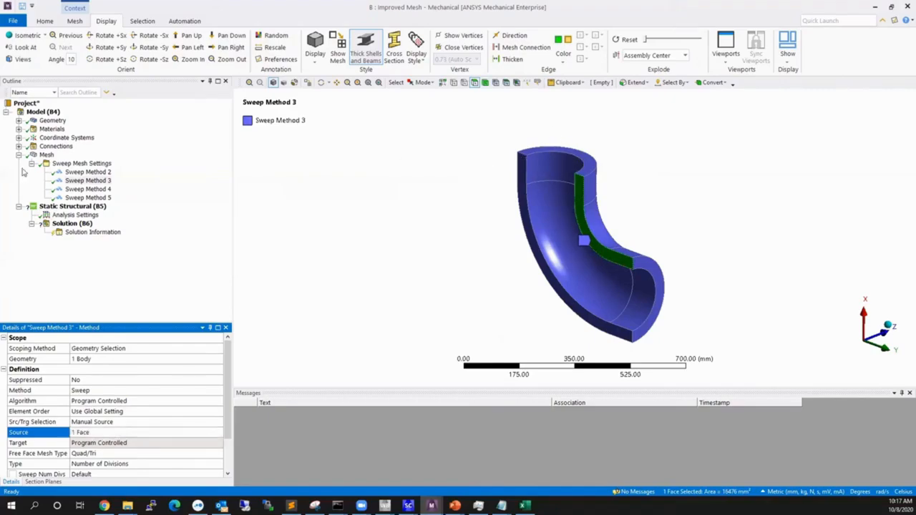
scroll(150, 352, down, 1)
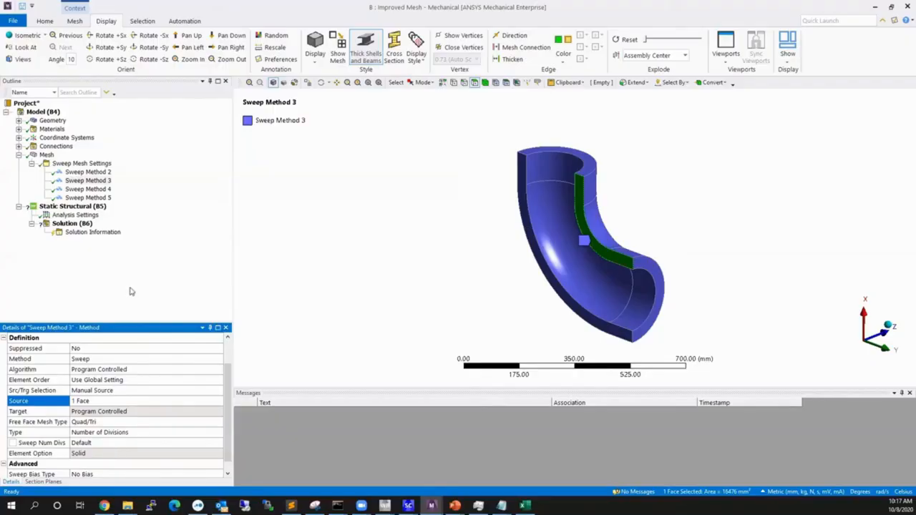
click(456, 190)
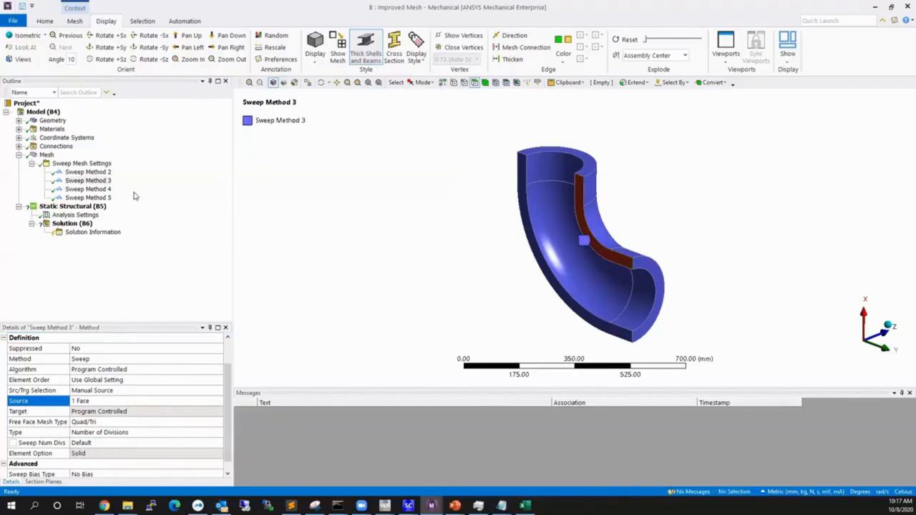
Display the mesh on the isolated half-pipe body and bring back all bodies of the elbow.
click(46, 155)
mouse_move(592, 217)
middle_down()
mouse_move(607, 187)
mouse_move(638, 188)
mouse_move(587, 262)
mouse_move(582, 294)
mouse_move(405, 305)
mouse_move(591, 315)
mouse_move(594, 266)
mouse_move(583, 319)
mouse_move(525, 276)
mouse_move(576, 255)
mouse_move(593, 264)
mouse_move(528, 274)
mouse_move(584, 283)
mouse_move(524, 137)
mouse_move(604, 283)
mouse_move(545, 254)
middle_up()
right_click(492, 229)
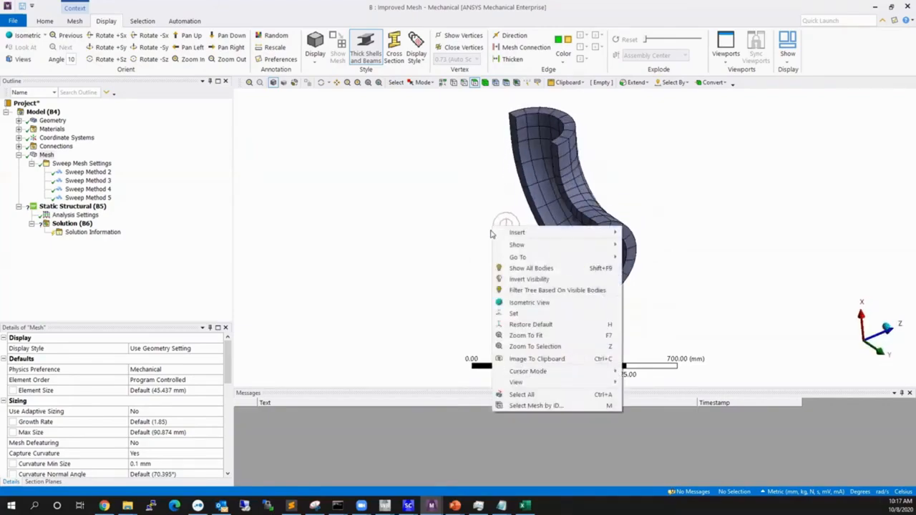
click(501, 266)
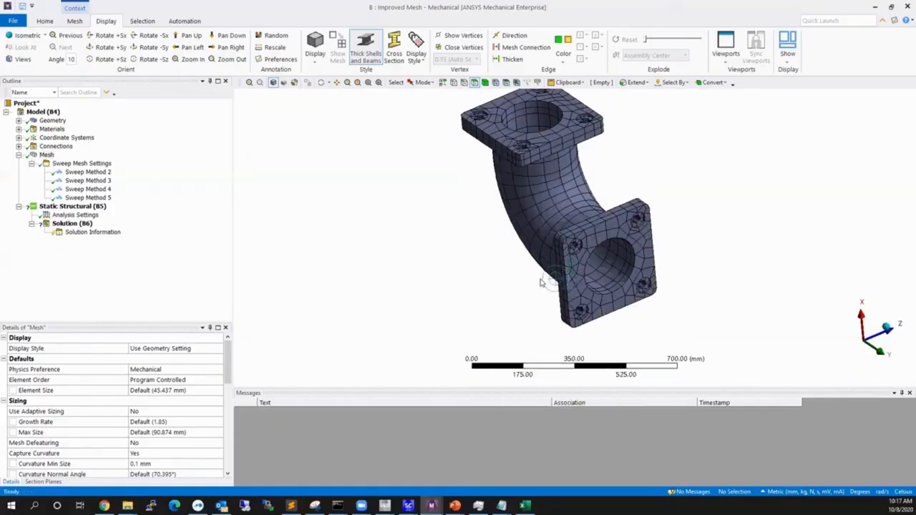
scroll(542, 283, down, 2)
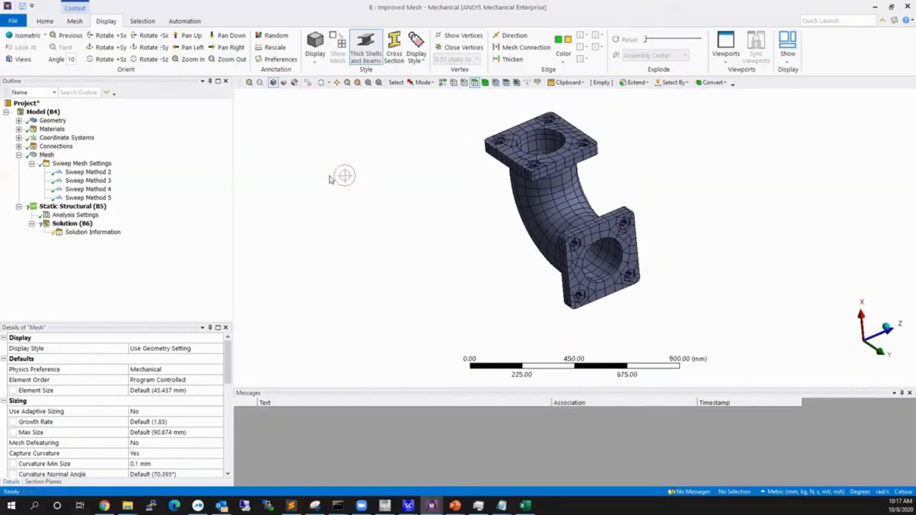
Open the settings of Sweep Method 5 and examine the lower flange half it covers from both sides.
click(86, 197)
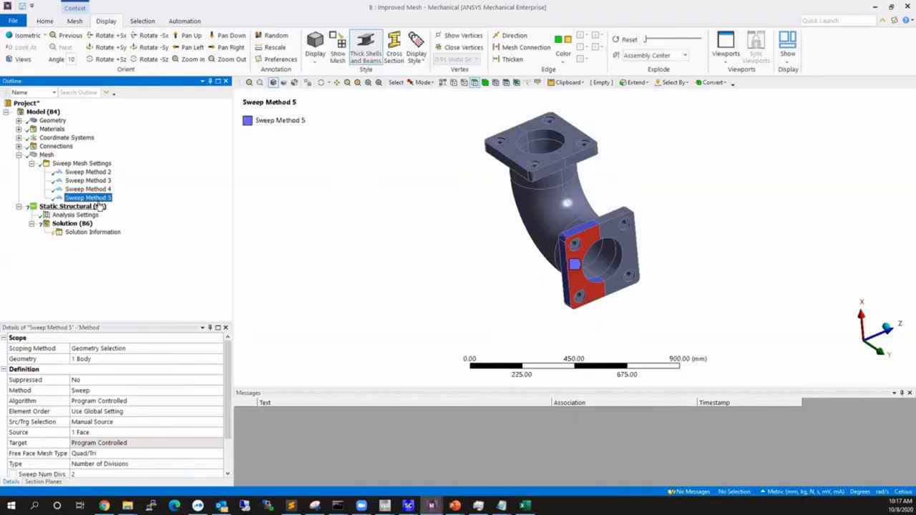
middle_drag(573, 272, 734, 259)
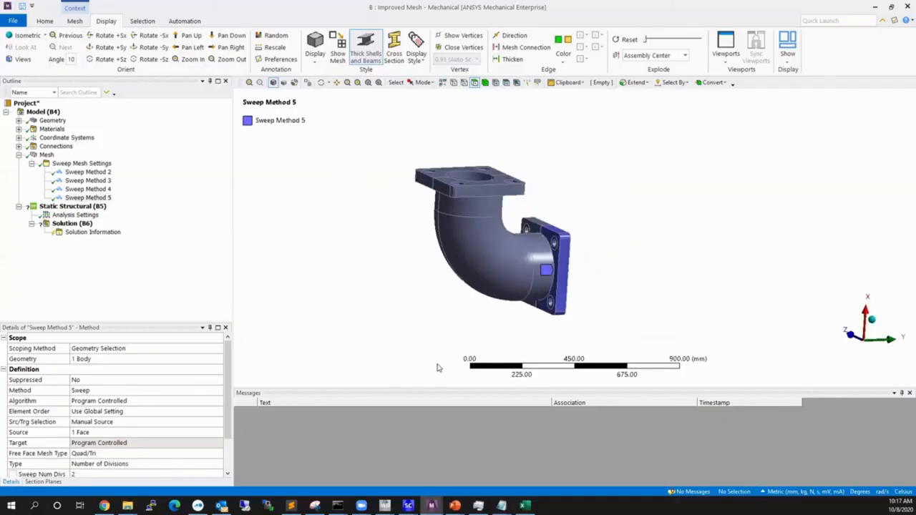
right_drag(599, 229, 548, 275)
middle_drag(562, 247, 412, 248)
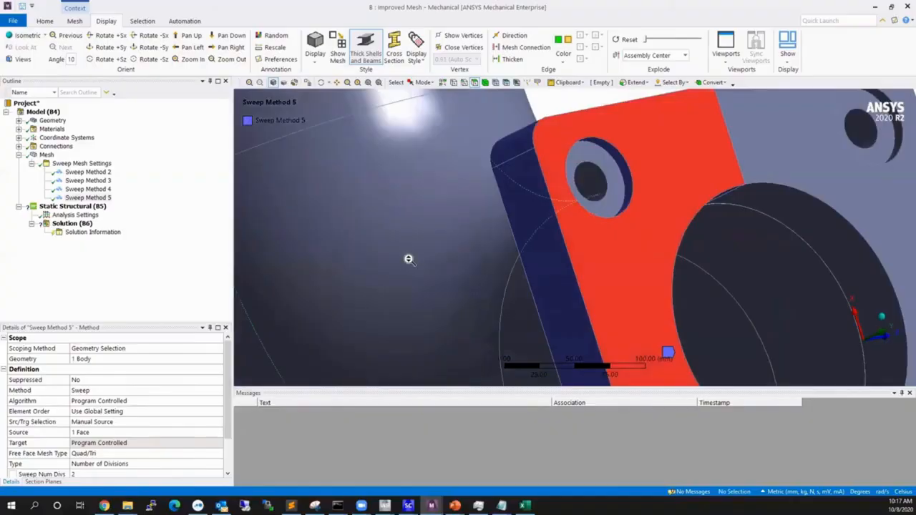
scroll(409, 260, down, 3)
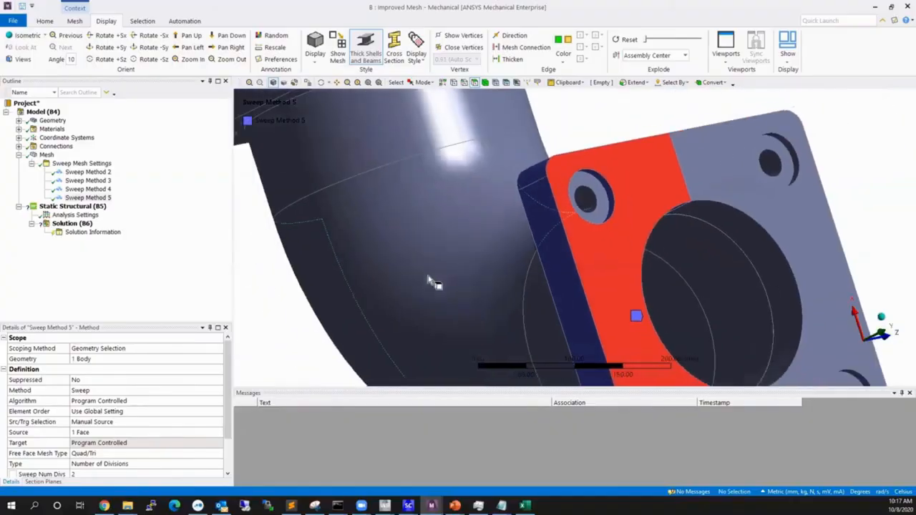
Check Src/Trg Selection in Sweep Method 5, highlight the flange half's back face opposite the source face, and clear the selection.
click(55, 427)
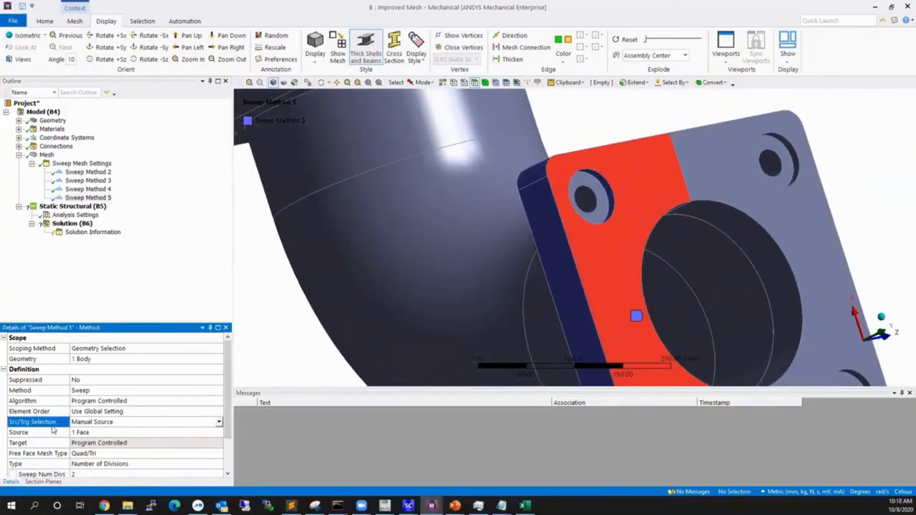
middle_drag(436, 268, 569, 228)
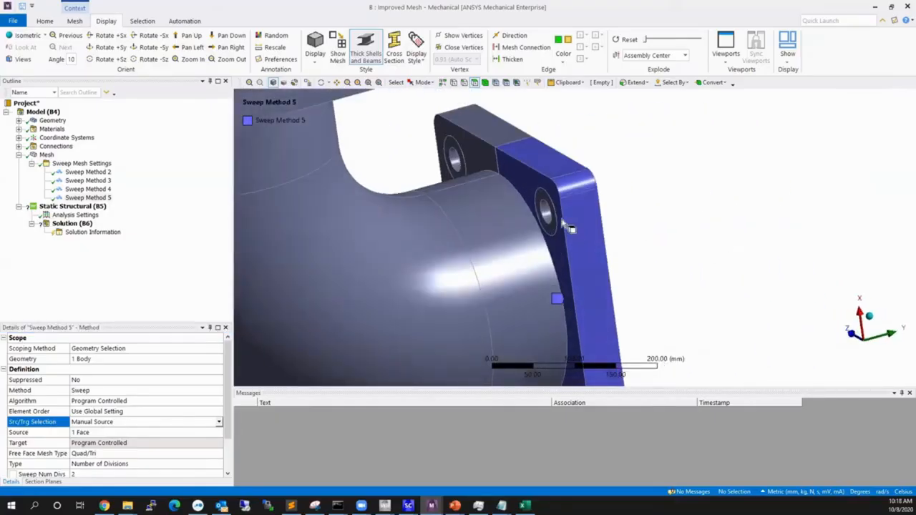
click(519, 178)
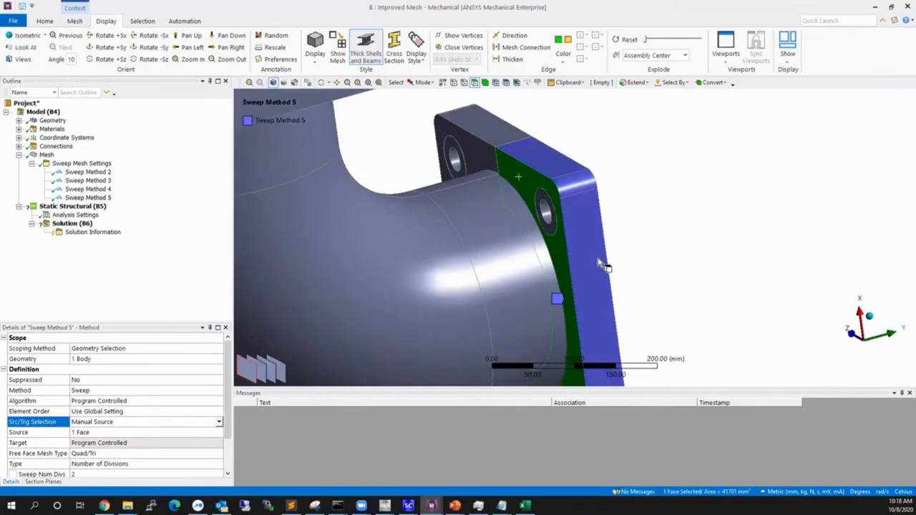
middle_drag(600, 263, 494, 262)
click(548, 163)
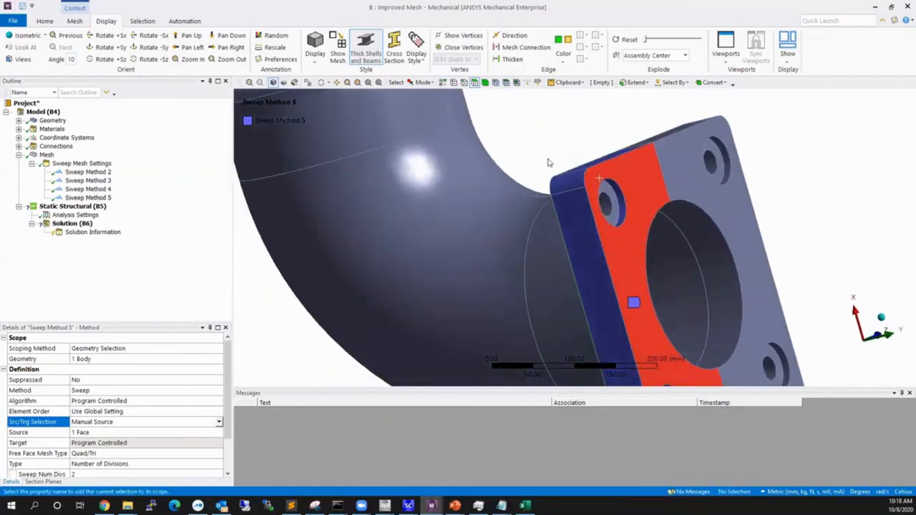
Examine the source face of Sweep Method 5 on the flange half and review its remaining sweep settings.
middle_drag(591, 245, 653, 261)
middle_drag(605, 196, 569, 181)
middle_drag(582, 263, 624, 263)
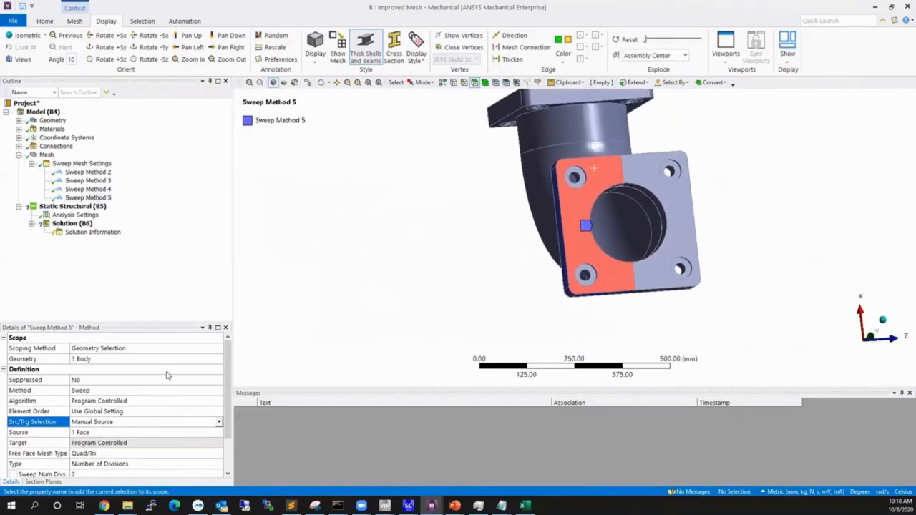
scroll(102, 447, down, 1)
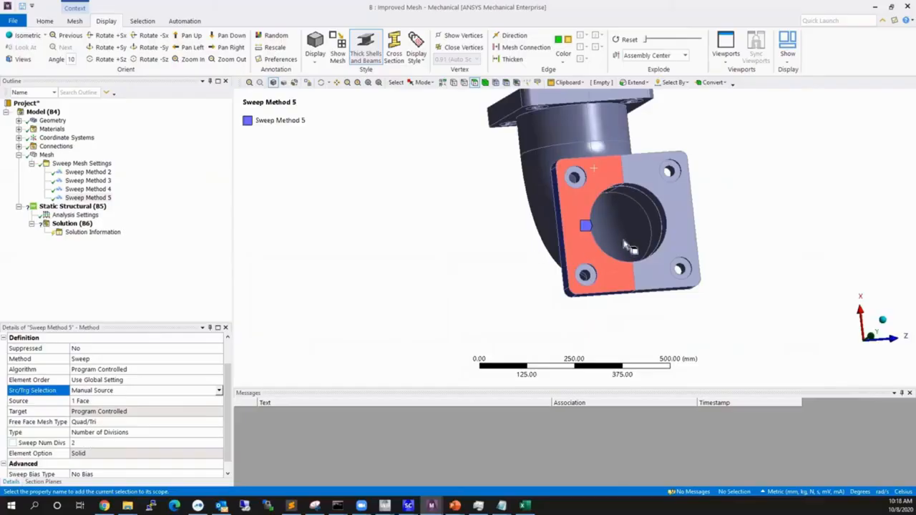
middle_drag(628, 246, 365, 209)
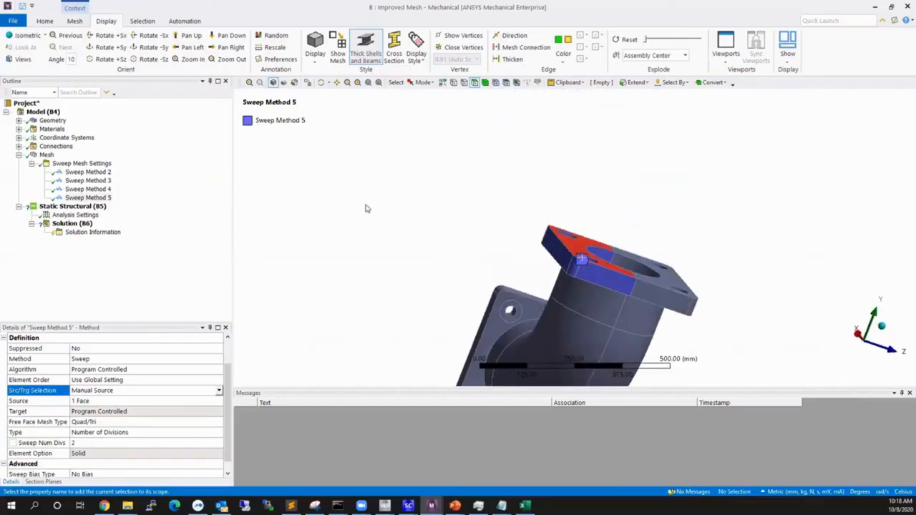
Display the mesh on the whole elbow and examine it on both flanges and along the pipe bend.
click(44, 156)
scroll(574, 307, down, 2)
scroll(598, 306, up, 5)
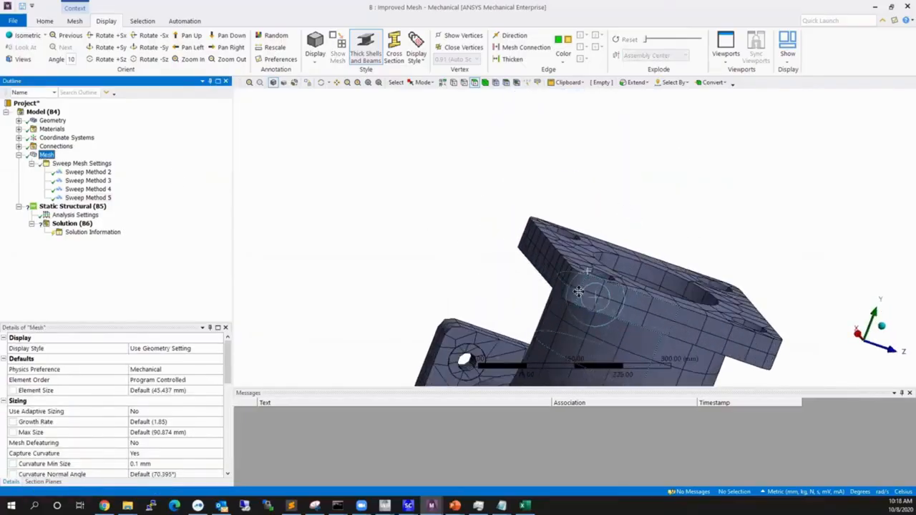
middle_drag(579, 291, 517, 303)
scroll(510, 303, down, 4)
middle_drag(654, 253, 421, 252)
ctrl+middle_drag(885, 268, 707, 231)
scroll(632, 259, down, 1)
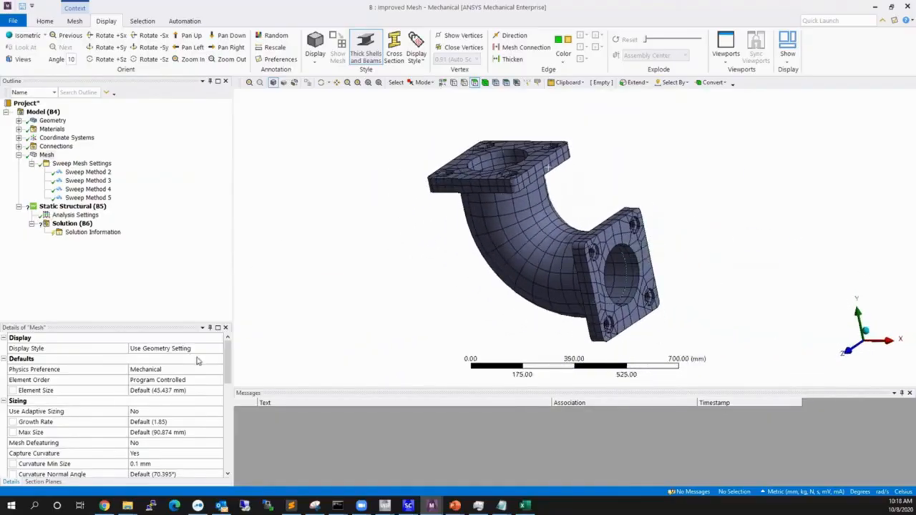
Set the mesh display style to Element Quality and inspect the quality contours across the flanges and the bend.
double_click(217, 349)
scroll(559, 247, down, 1)
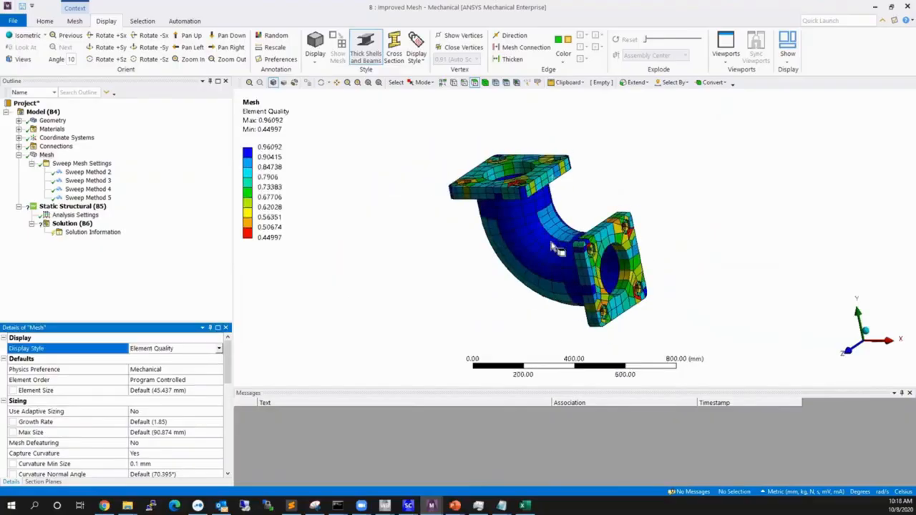
middle_drag(600, 264, 509, 262)
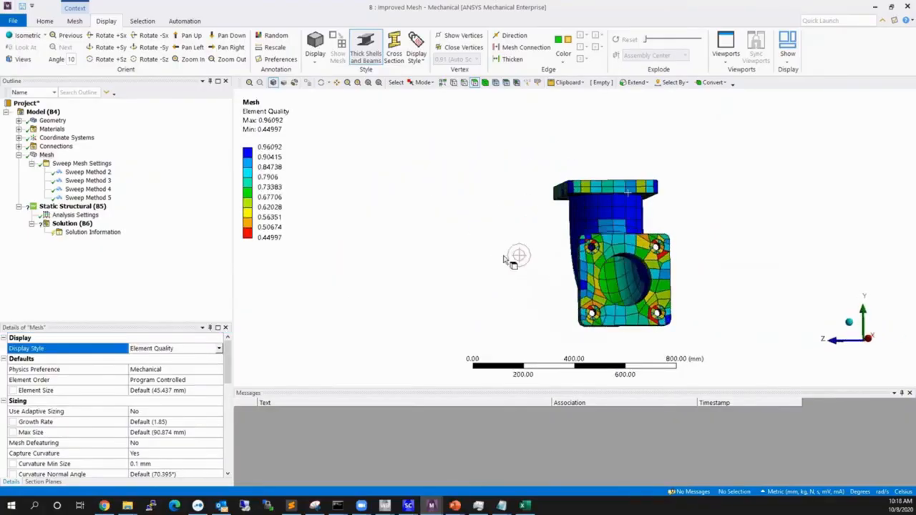
middle_drag(635, 279, 638, 308)
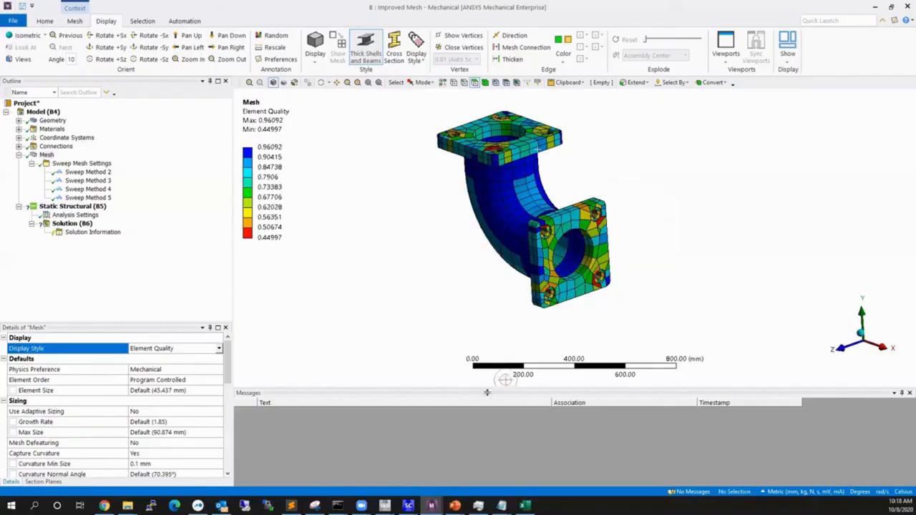
Set the mesh display style to Use Geometry Setting and inspect the lower flange's mesh around its bore.
click(219, 349)
click(190, 353)
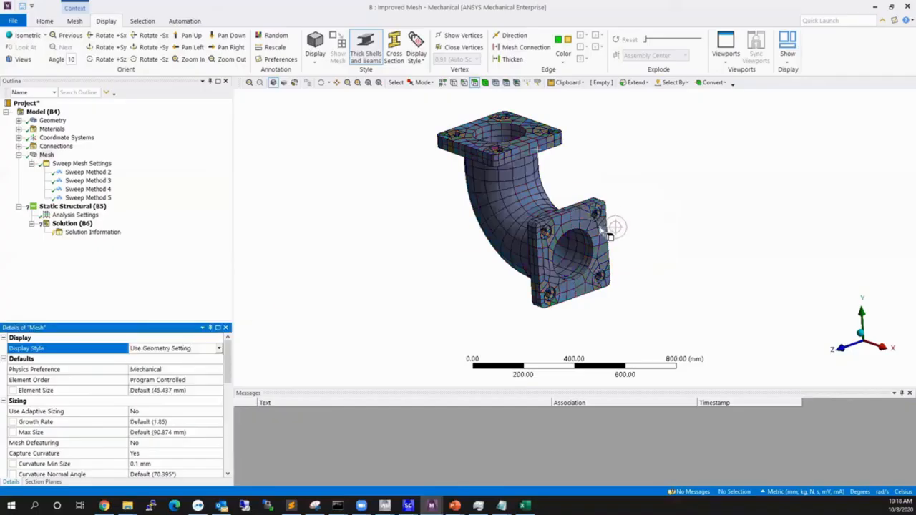
scroll(573, 279, up, 5)
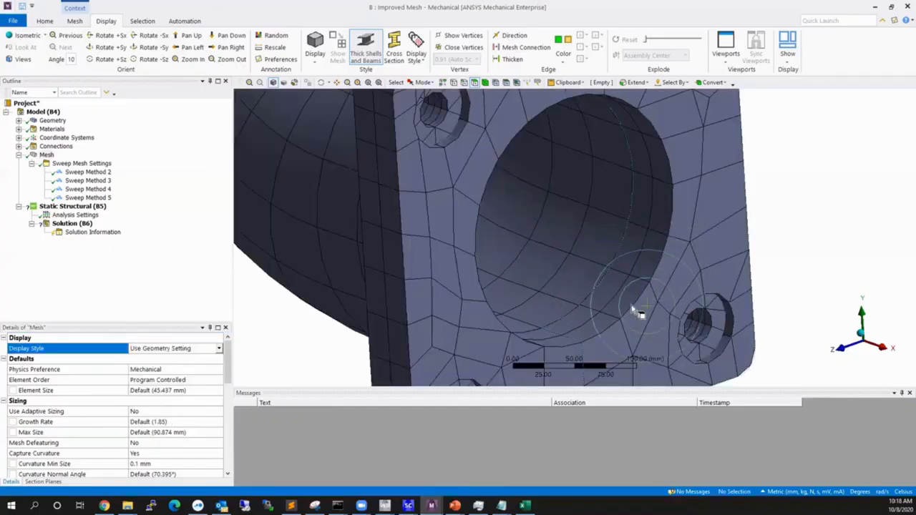
scroll(648, 305, down, 4)
scroll(633, 299, down, 4)
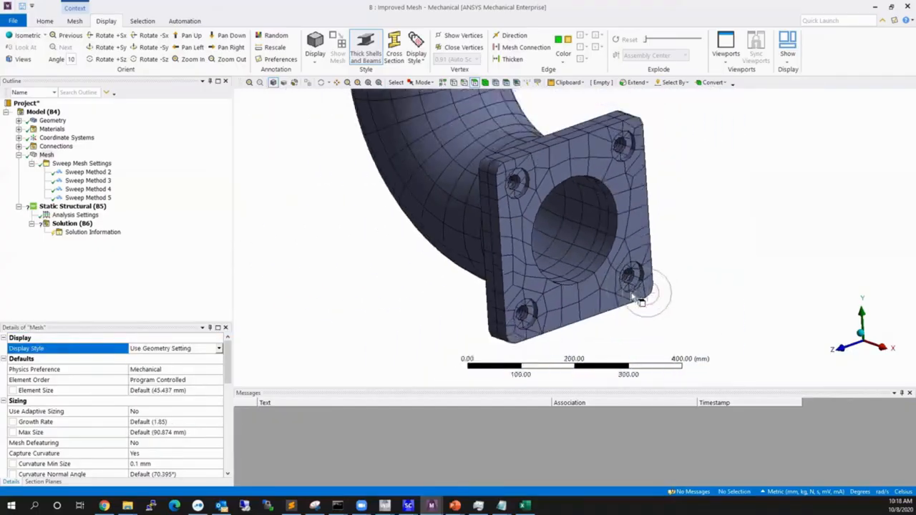
middle_drag(634, 298, 591, 141)
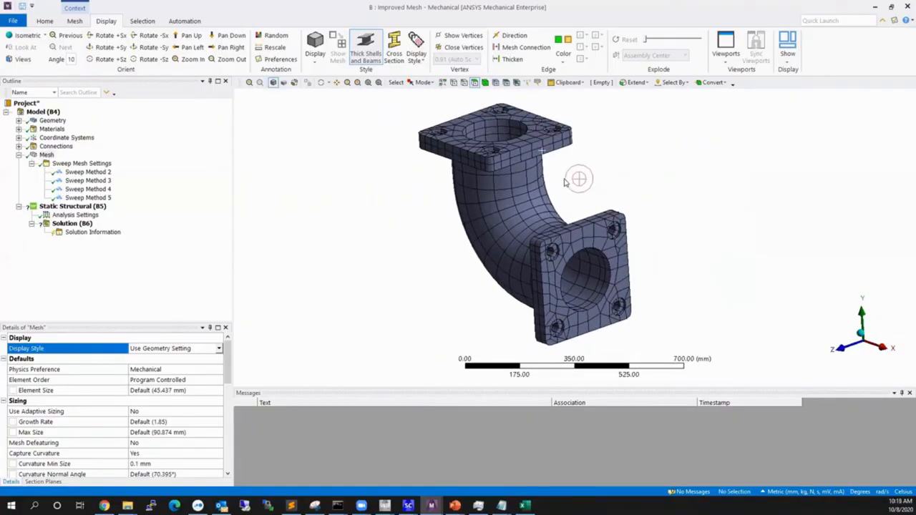
scroll(566, 227, down, 1)
middle_drag(549, 241, 569, 238)
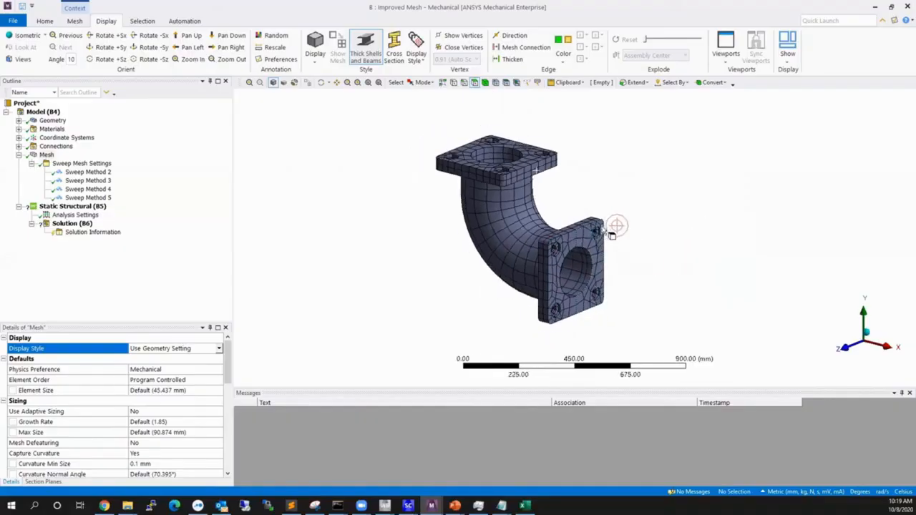
Examine the mesh around the lower flange's counterbored bolt holes and compare it with the rest of the elbow.
scroll(612, 240, up, 10)
scroll(616, 243, down, 3)
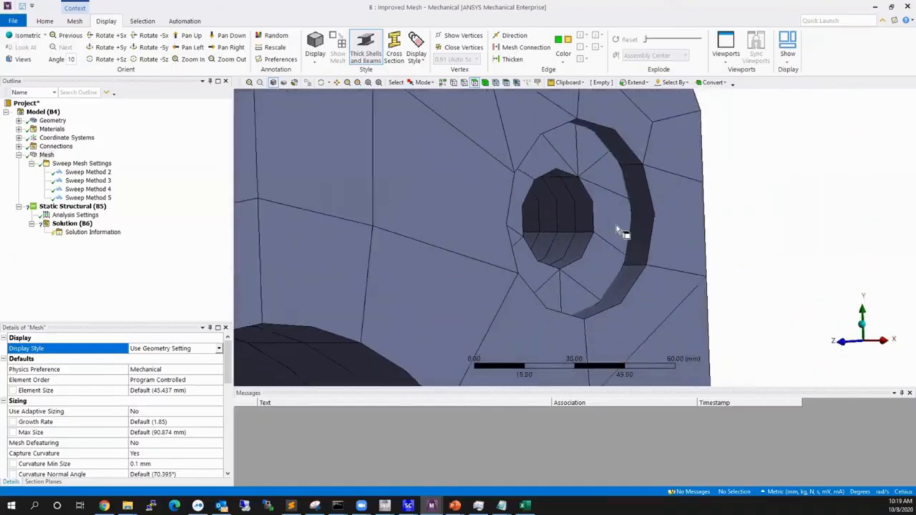
scroll(621, 236, down, 1)
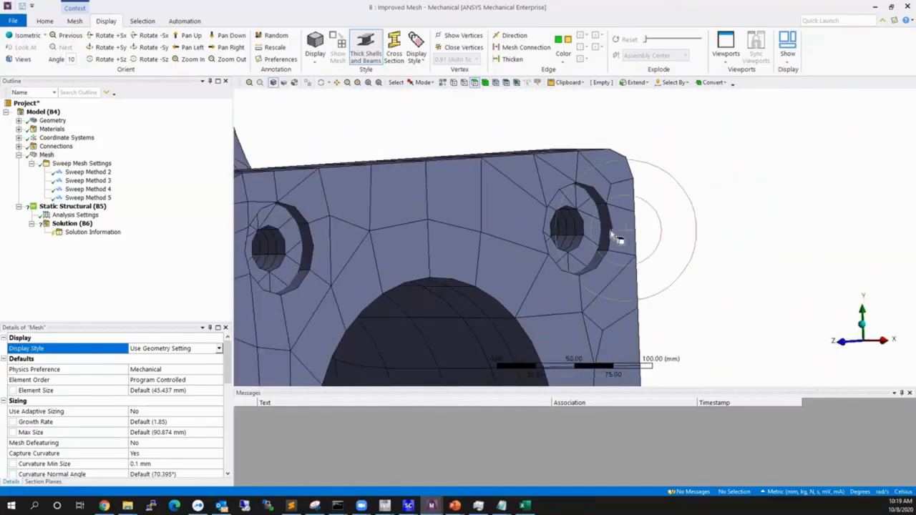
scroll(630, 240, down, 3)
scroll(641, 233, down, 2)
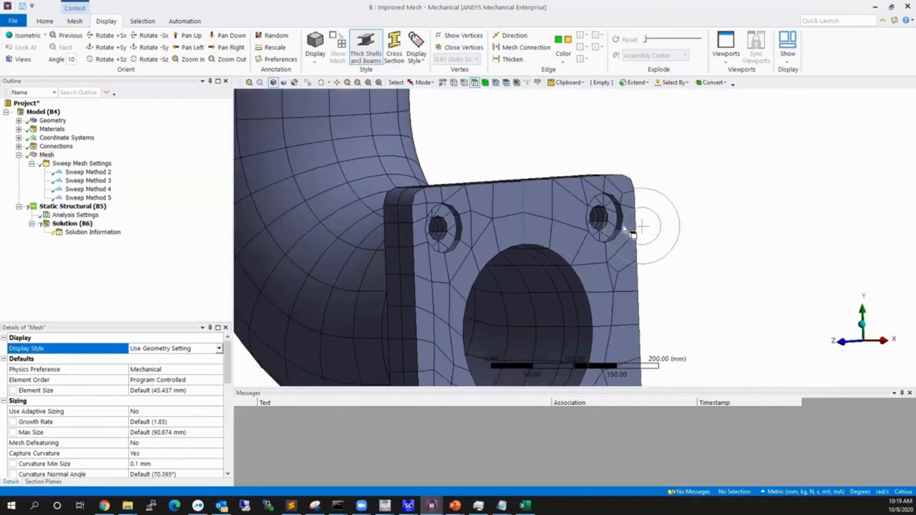
scroll(630, 231, down, 2)
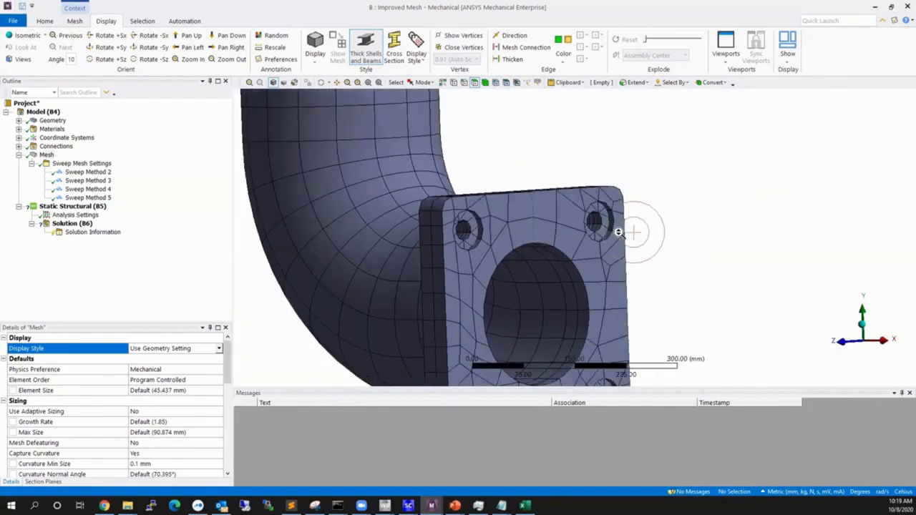
scroll(597, 269, down, 2)
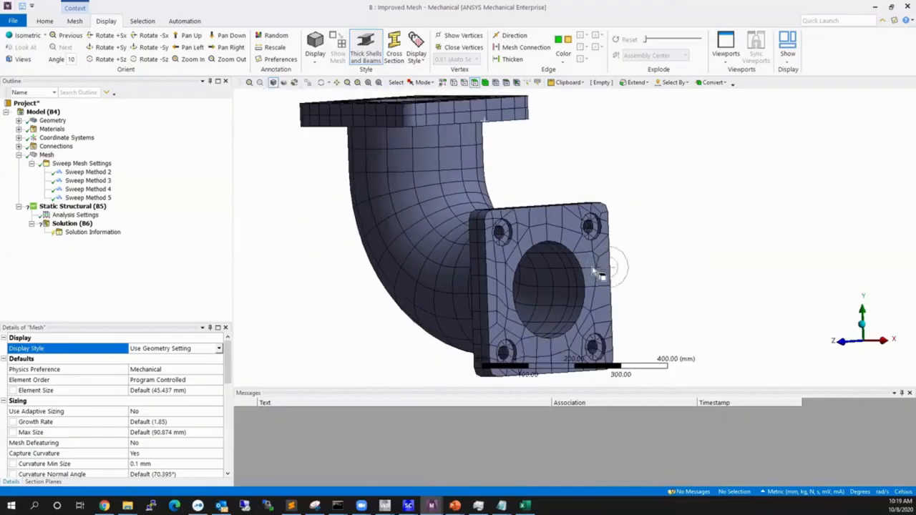
scroll(593, 266, down, 2)
middle_drag(572, 247, 581, 265)
scroll(583, 272, down, 2)
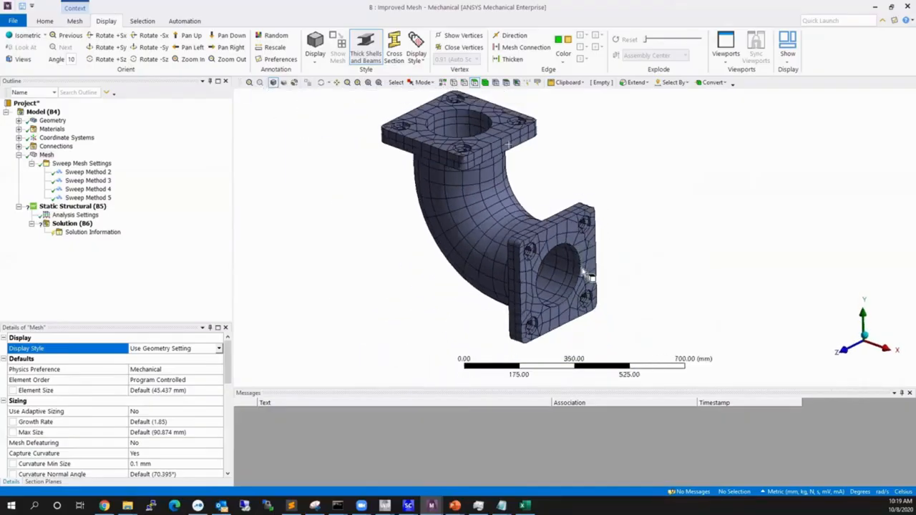